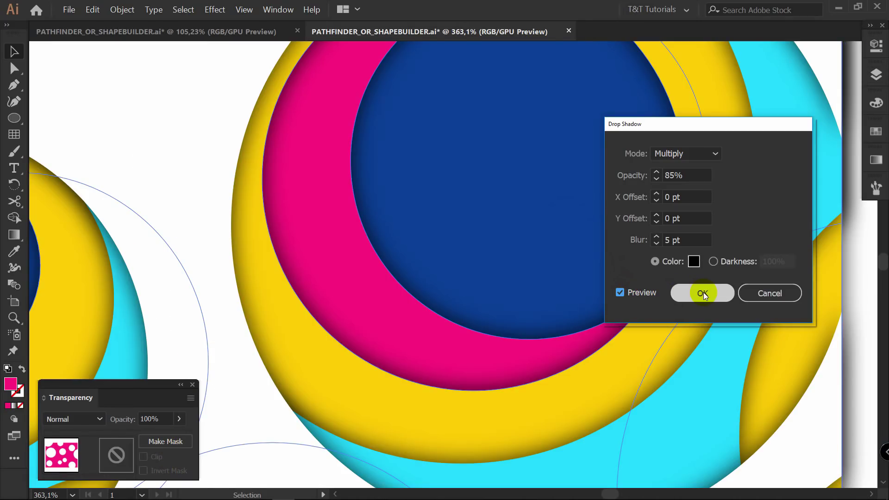
# Apply a black Multiply drop shadow to the magenta shape with 85% opacity, 0 pt X and Y offsets and 5 pt blur
pyautogui.click(701, 292)
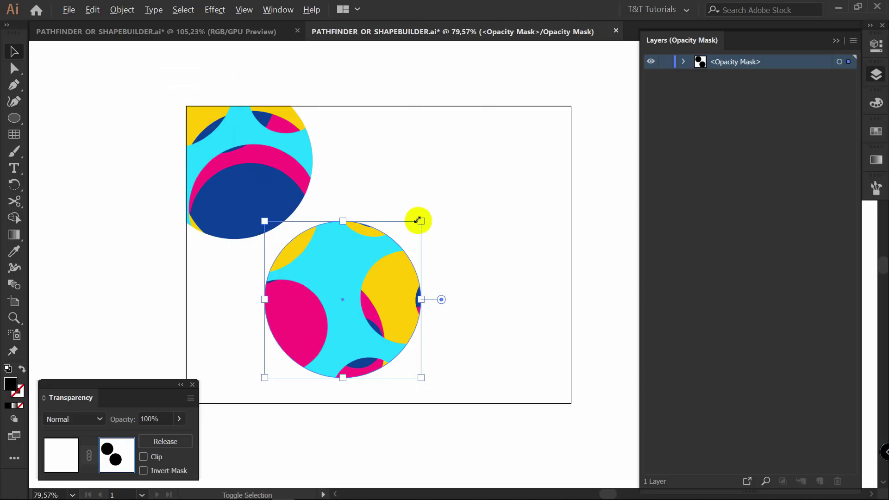
# Resize and position the circles in the opacity mask to shape the round cut-outs in the layered artwork
pyautogui.moveTo(417, 218); pyautogui.dragTo(454, 205)
pyautogui.moveTo(384, 240); pyautogui.dragTo(443, 151)
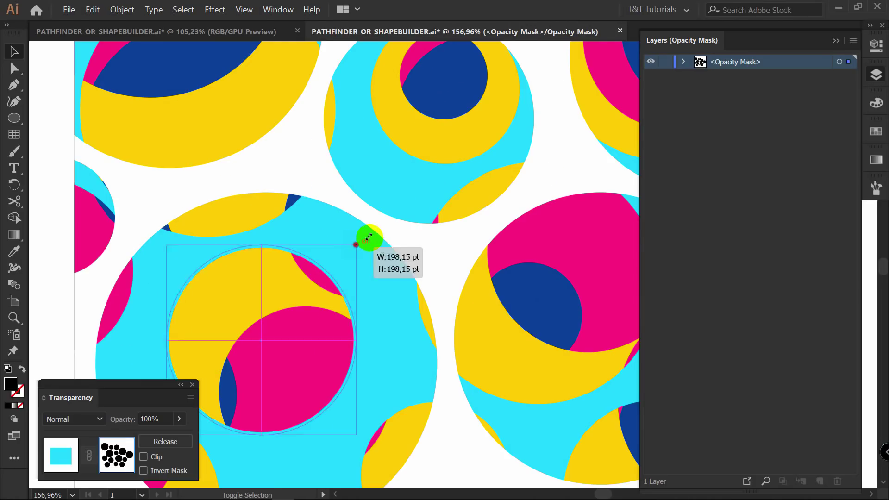
pyautogui.moveTo(369, 237); pyautogui.dragTo(376, 231)
pyautogui.moveTo(291, 299); pyautogui.dragTo(352, 250)
pyautogui.moveTo(430, 198); pyautogui.dragTo(403, 218)
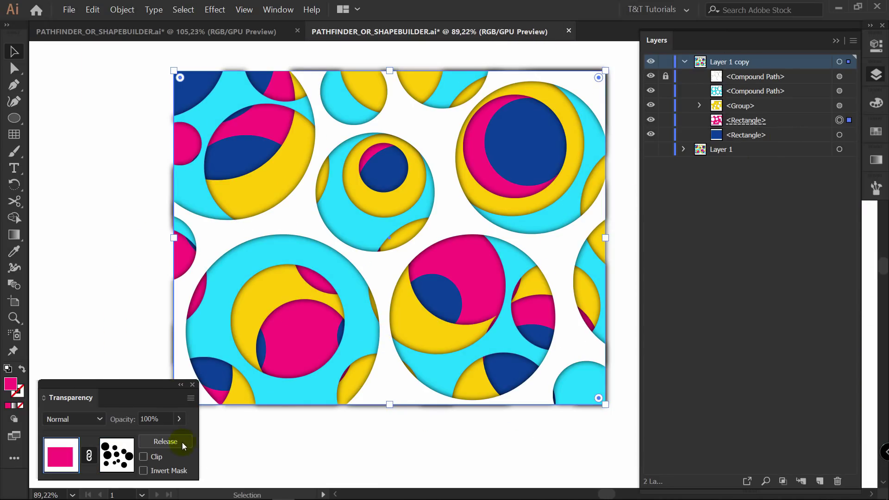
# Release the opacity mask from the magenta rectangle
pyautogui.click(166, 442)
pyautogui.moveTo(487, 255); pyautogui.dragTo(468, 258)
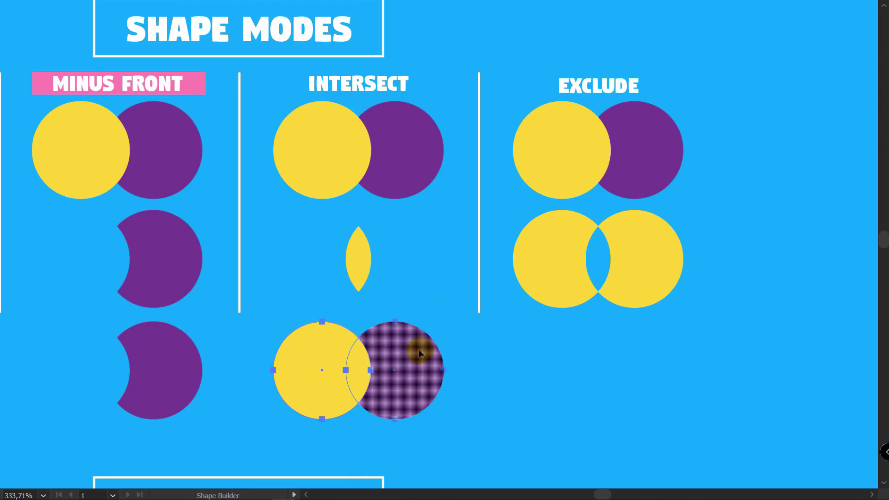
# Remove the outer parts of the lower Intersect circles with Shape Builder, keeping only the overlap
pyautogui.keyDown('alt'); pyautogui.click(418, 352); pyautogui.keyUp('alt')
pyautogui.keyDown('alt'); pyautogui.click(308, 357); pyautogui.keyUp('alt')
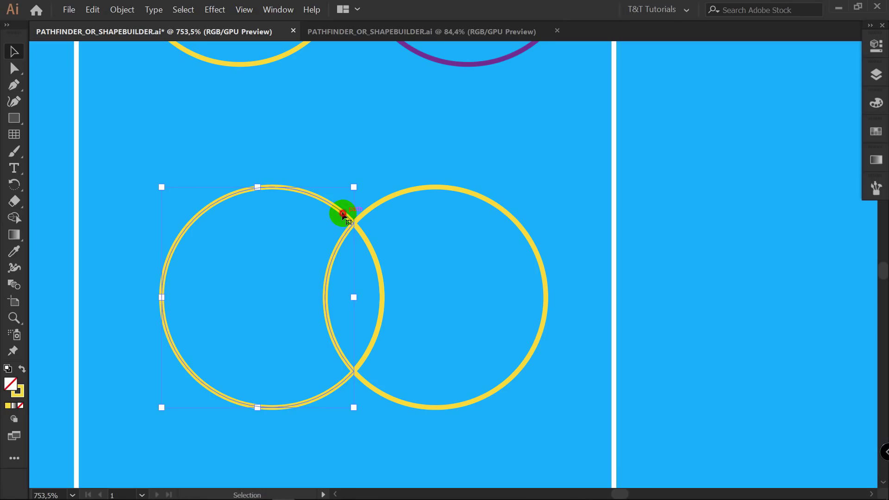
# Separate the segments of the yellow outlined circles by moving the left and right outer arcs away from the overlap
pyautogui.doubleClick(359, 270)
pyautogui.press('z')
pyautogui.click(346, 272)
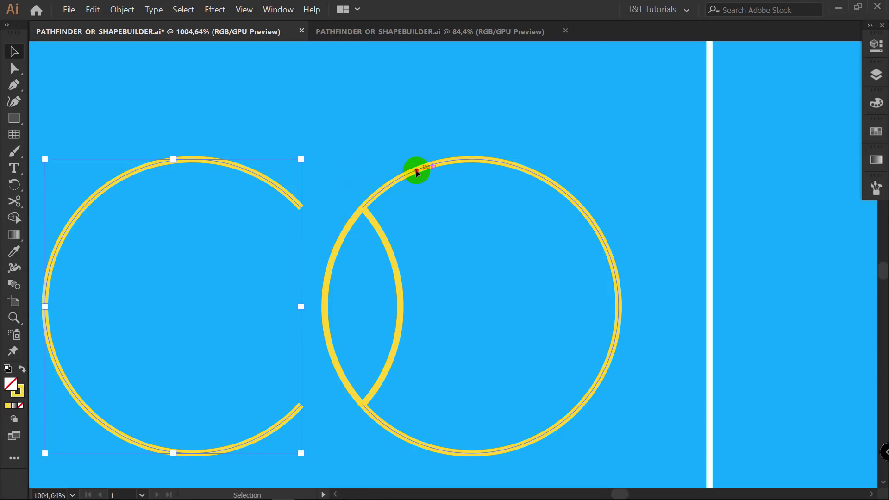
pyautogui.click(416, 169)
pyautogui.hotkey('shift', 'Right')
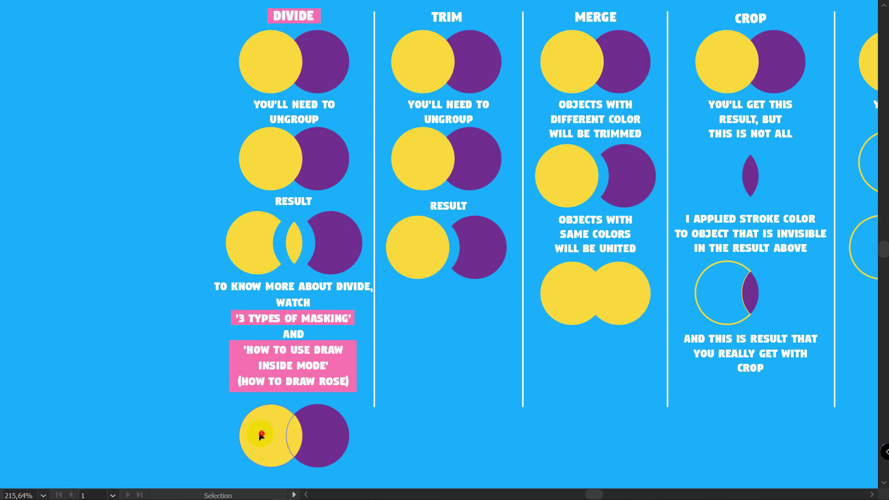
# Move the purple part of the lower Divide example away from the yellow circle
pyautogui.moveTo(314, 432); pyautogui.dragTo(395, 426)
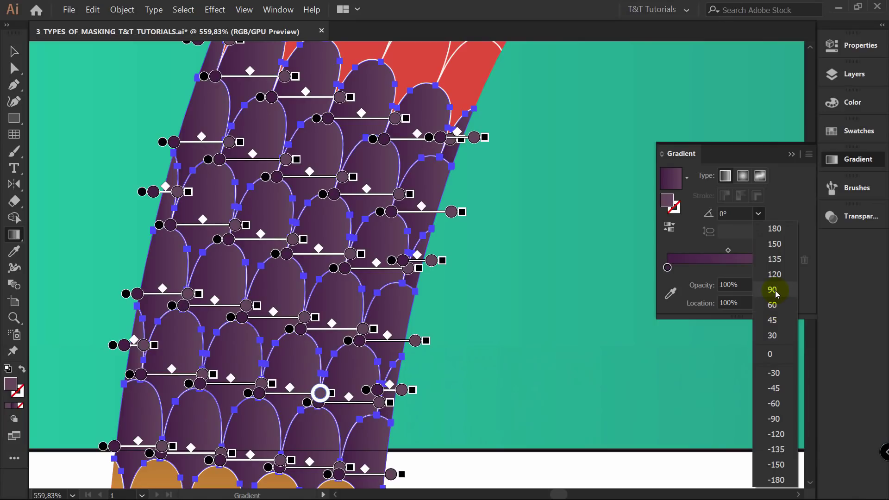
# Set the gradient angle to 90° for the purple snake scales and -120° for the red scales
pyautogui.click(772, 290)
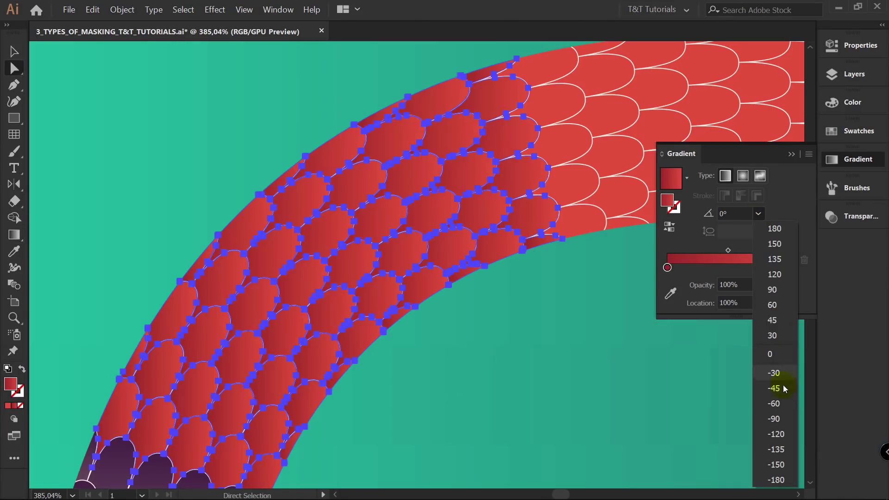
pyautogui.click(782, 433)
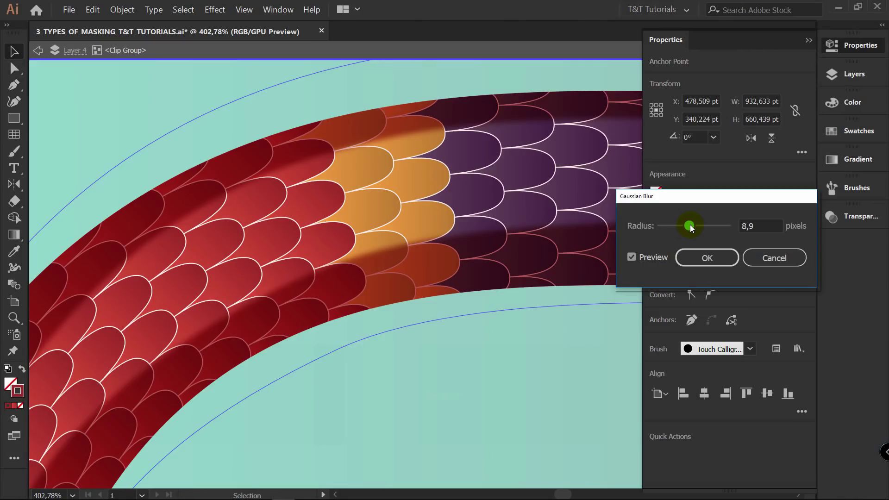
# Set the snake shading's Gaussian Blur radius to about 8.9 pixels and reposition an anchor point on the shading path
pyautogui.moveTo(691, 224); pyautogui.dragTo(691, 224)
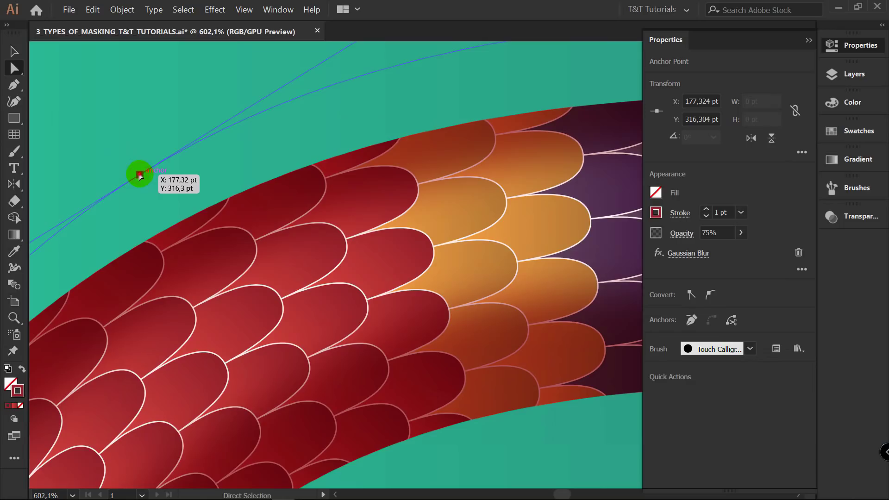
pyautogui.moveTo(137, 175); pyautogui.dragTo(138, 207)
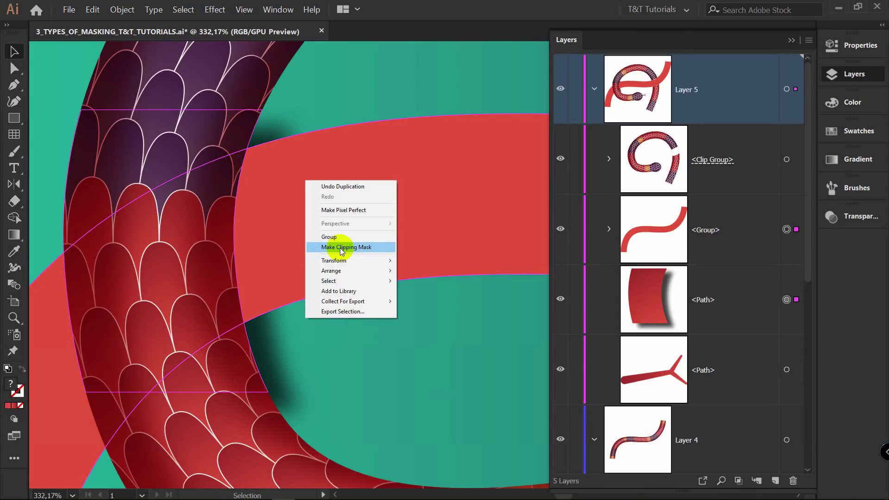
# Make a clipping mask from the selected red body shape and the shadow path below it
pyautogui.click(339, 247)
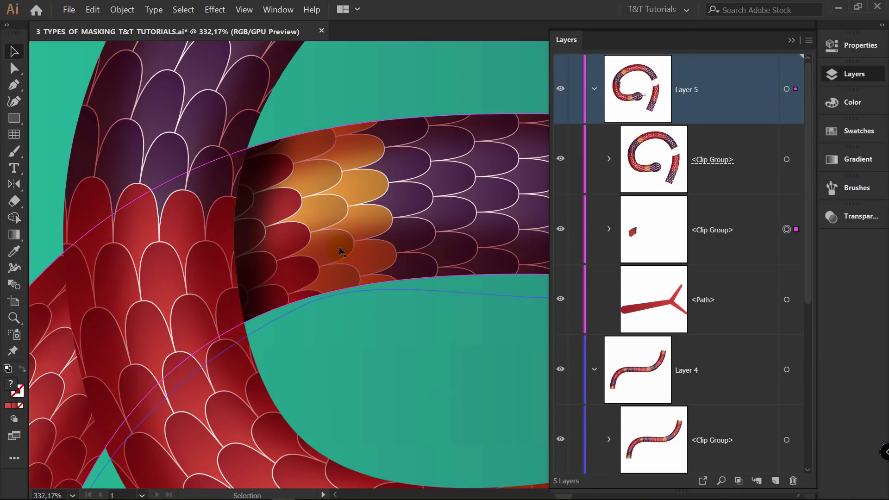
# Draw a rectangle enclosing the whole rose and delete the surplus red area around its outline
pyautogui.press('m')
pyautogui.moveTo(141, 63); pyautogui.dragTo(550, 427)
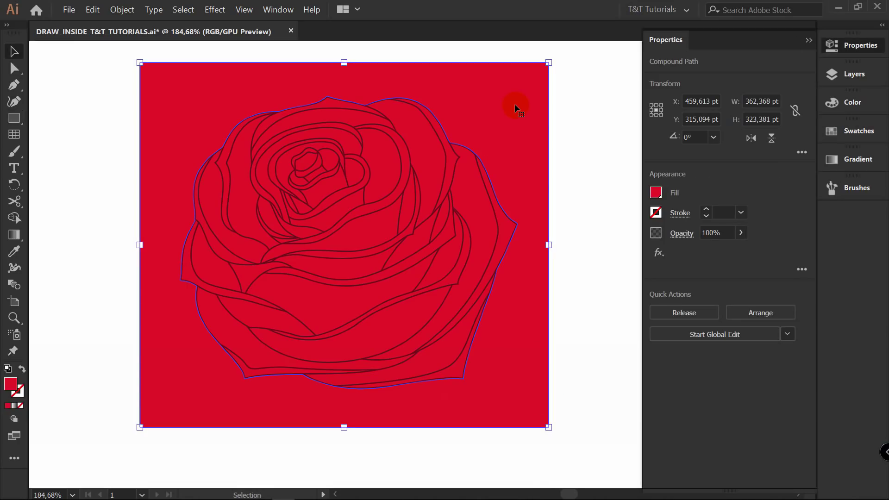
pyautogui.press('Delete')
# Drag three of the red petal shapes out of the rose outline to show that they are separate paths
pyautogui.moveTo(373, 227); pyautogui.dragTo(531, 110)
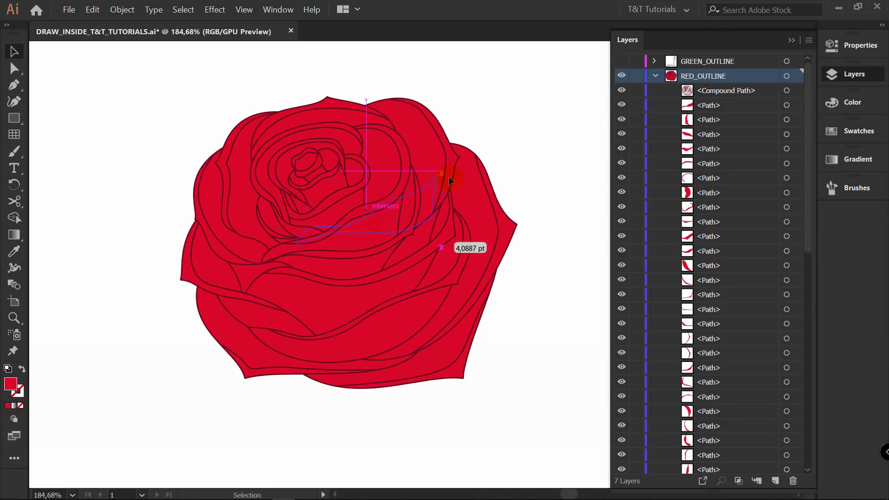
pyautogui.moveTo(501, 227); pyautogui.dragTo(575, 301)
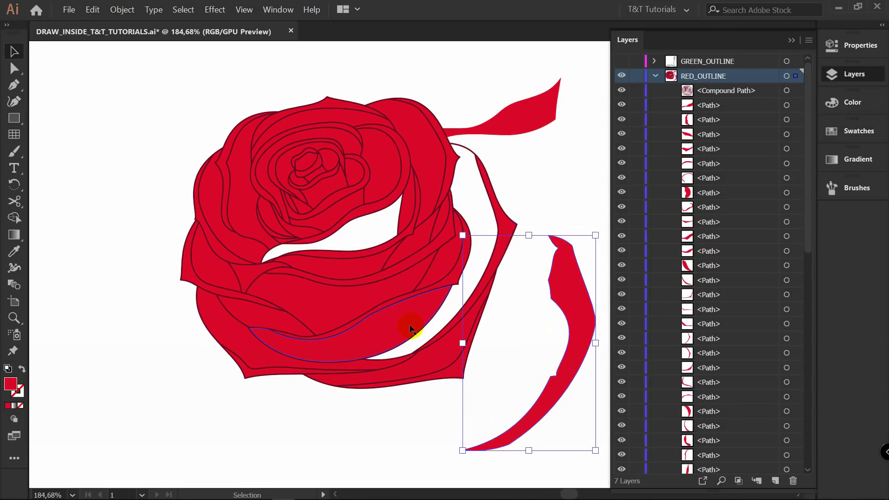
pyautogui.moveTo(408, 327); pyautogui.dragTo(334, 373)
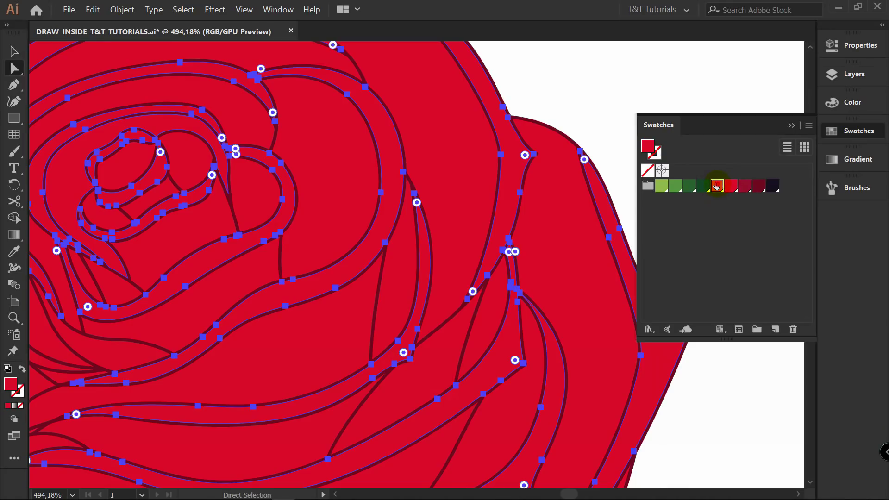
# Fill the petal edges with the pink-red swatch and paint a dark red shadow inside an inner petal with the Paintbrush
pyautogui.click(717, 186)
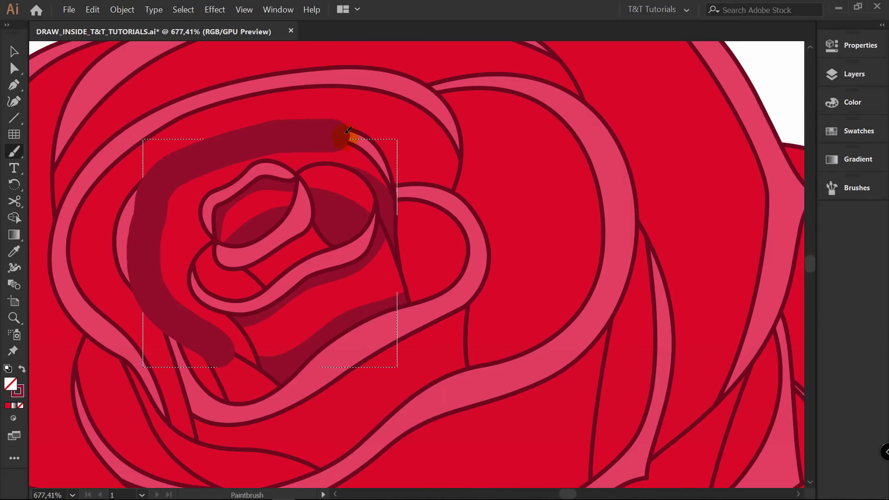
pyautogui.moveTo(338, 134); pyautogui.dragTo(392, 153)
pyautogui.press('v')
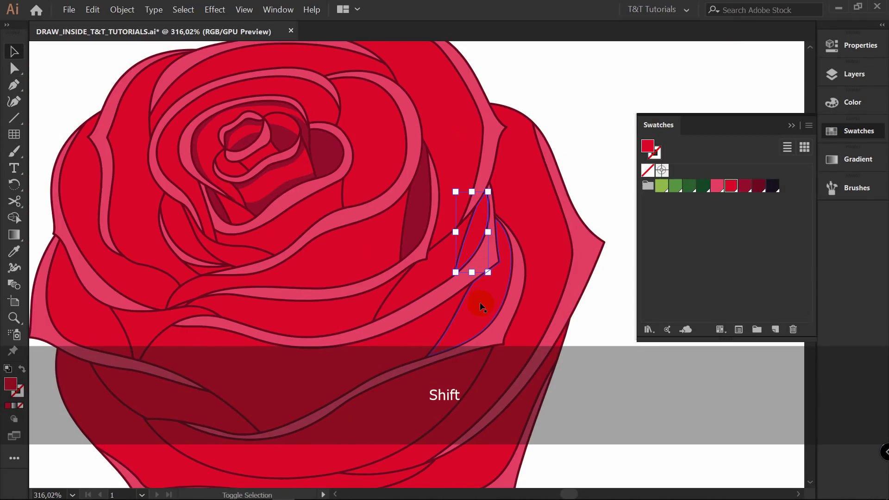
# Fill the two narrow petal shapes on the rose's right side with the dark crimson swatch
pyautogui.keyDown('shift'); pyautogui.click(480, 304); pyautogui.keyUp('shift')
pyautogui.click(746, 187)
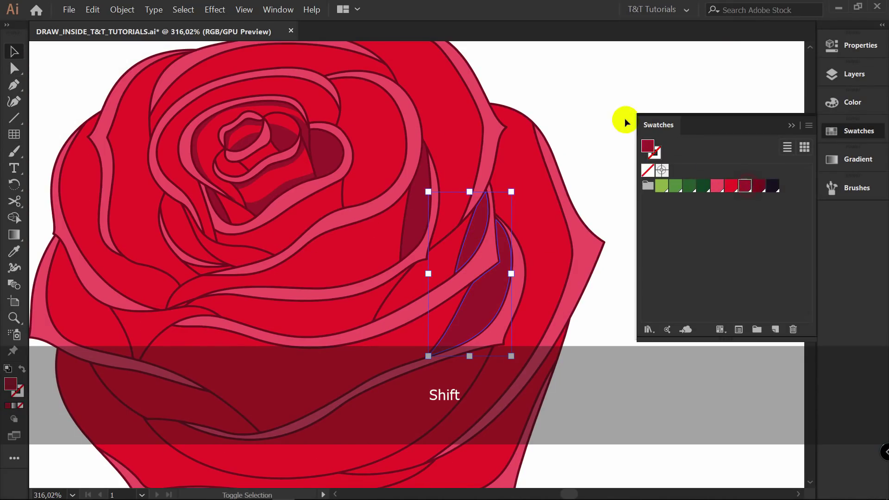
pyautogui.click(586, 80)
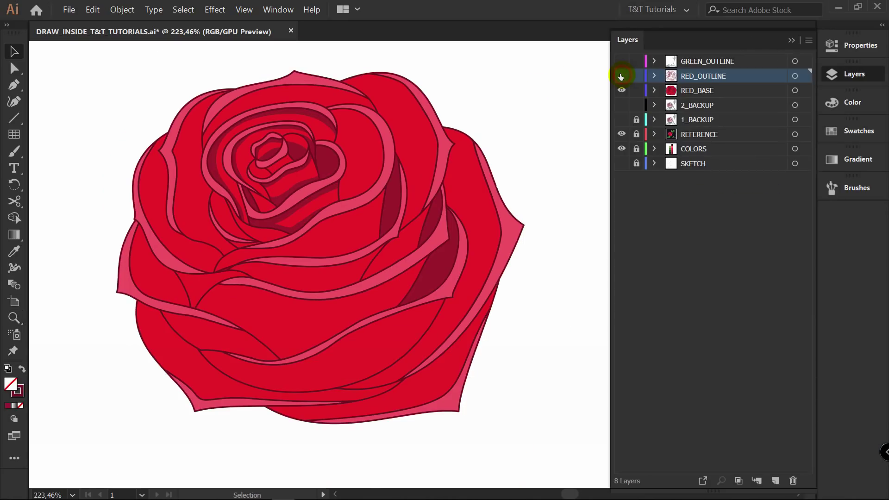
# Compare the rose with and without the RED_OUTLINE layer by toggling its visibility
pyautogui.click(622, 76)
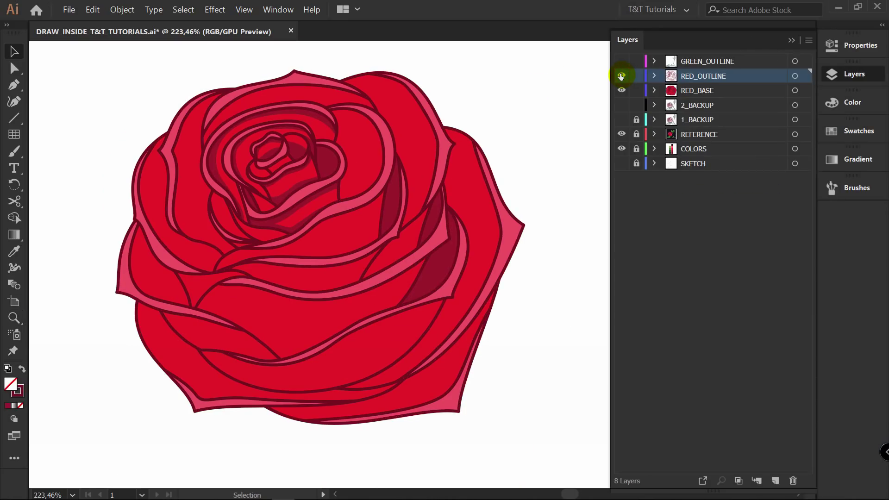
pyautogui.click(622, 76)
pyautogui.click(622, 76)
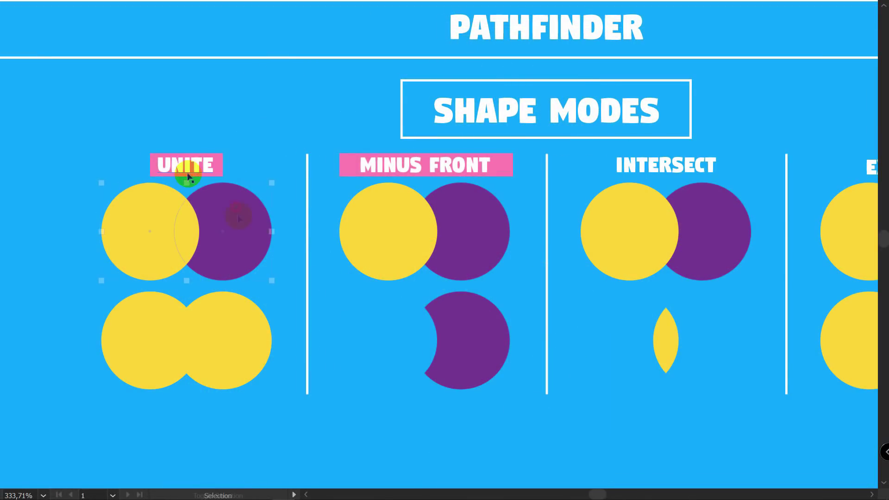
# Duplicate the Unite circle pair below its result and merge the copy into one shape with Shape Builder
pyautogui.moveTo(248, 215); pyautogui.dragTo(254, 434)
pyautogui.scroll(-3, 329, 328)
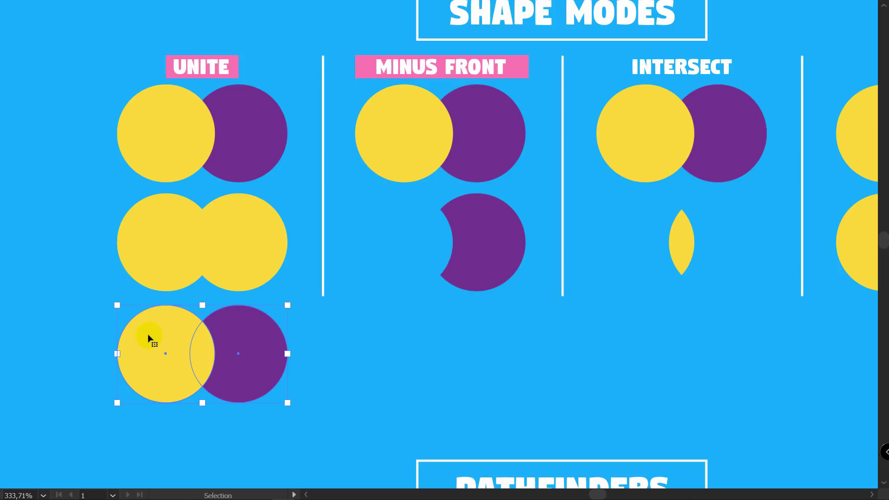
pyautogui.hotkey('shift', 'm')
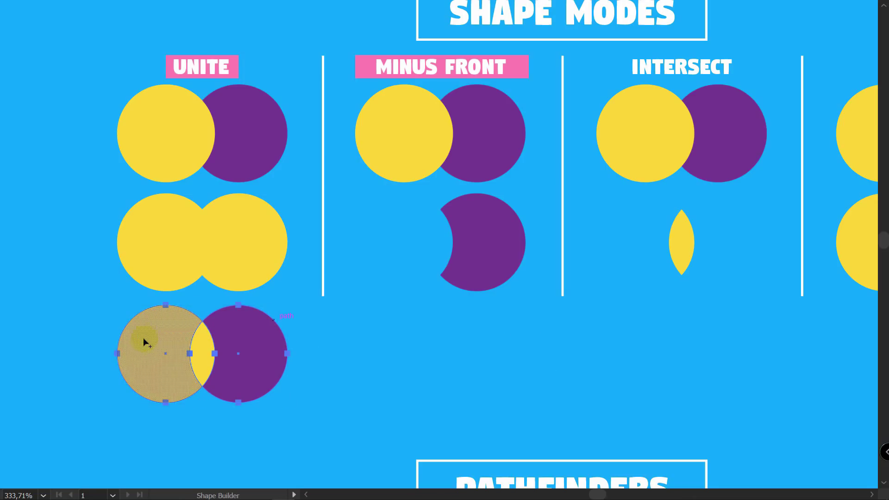
pyautogui.moveTo(144, 339); pyautogui.dragTo(259, 348)
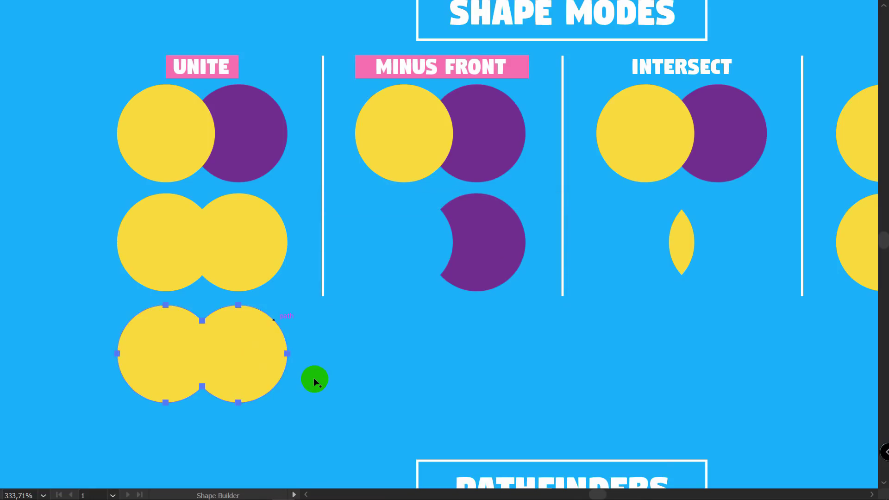
# Duplicate the Minus Front circle pair below its result and subtract the copy's yellow circle and overlap with Shape Builder
pyautogui.press('space')
pyautogui.moveTo(434, 263); pyautogui.dragTo(317, 267)
pyautogui.press('v')
pyautogui.click(301, 130)
pyautogui.keyDown('shift'); pyautogui.click(375, 128); pyautogui.keyUp('shift')
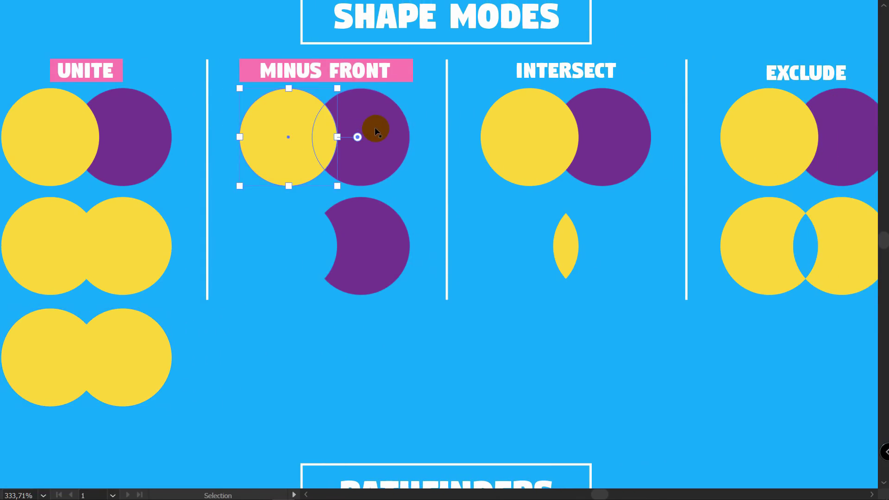
pyautogui.moveTo(377, 169); pyautogui.dragTo(371, 355)
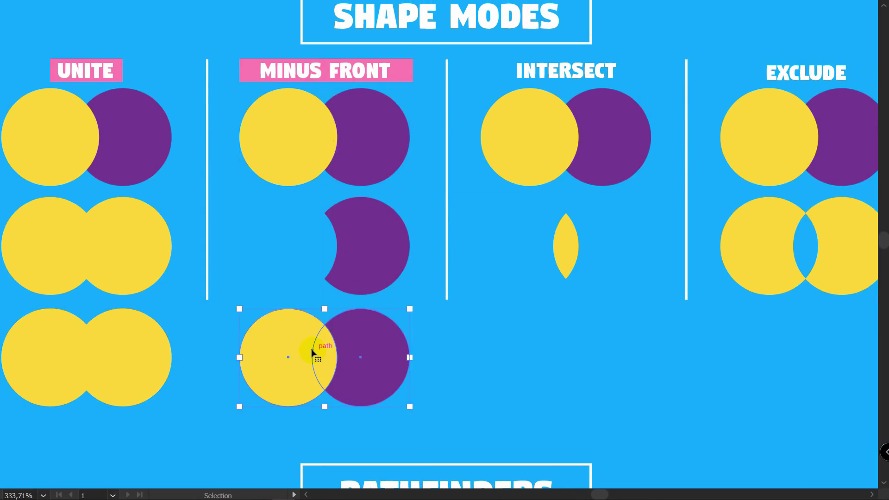
pyautogui.hotkey('shift', 'm')
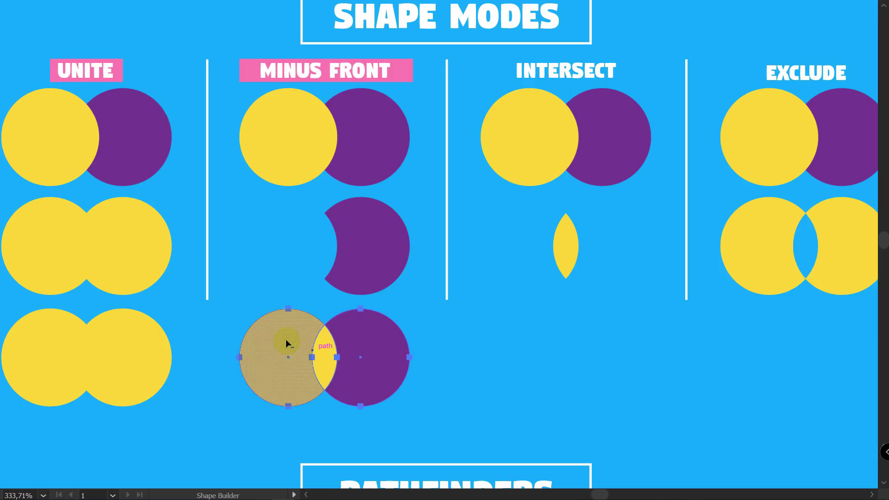
pyautogui.moveTo(215, 350); pyautogui.dragTo(330, 350)
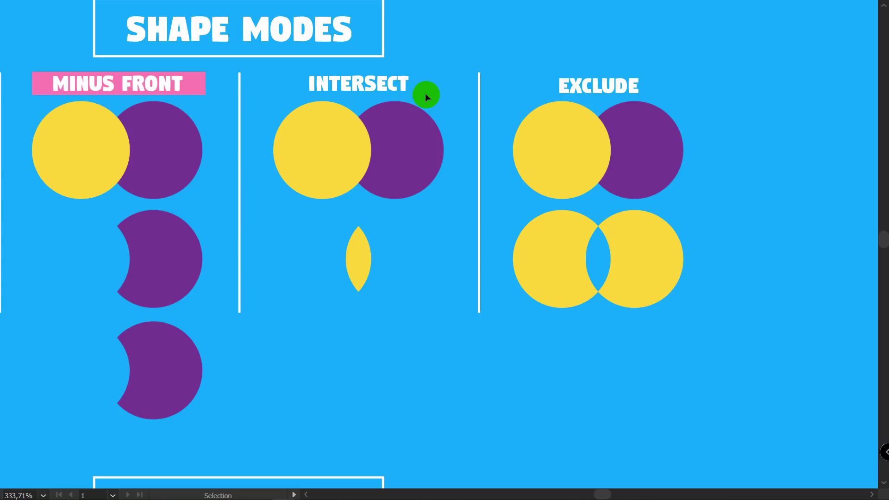
# Duplicate the Intersect circle pair below its result and remove both outer parts of the copy with Shape Builder
pyautogui.click(337, 145)
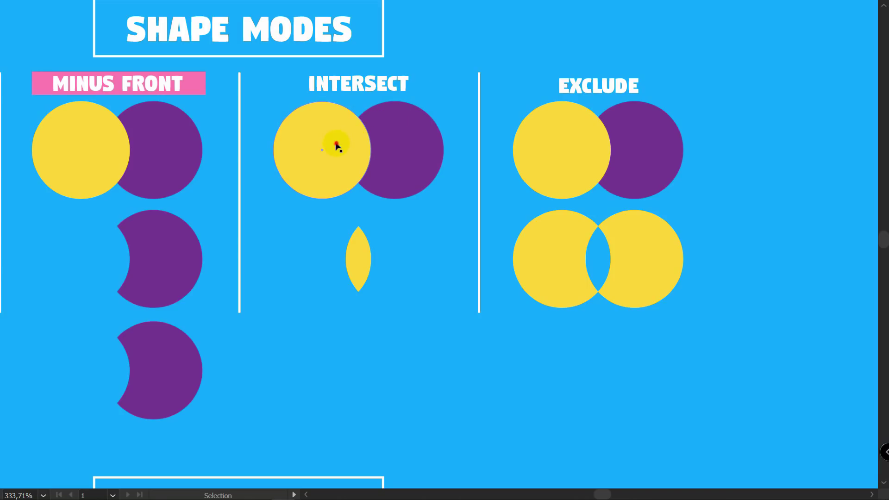
pyautogui.keyDown('shift'); pyautogui.click(437, 130); pyautogui.keyUp('shift')
pyautogui.moveTo(438, 132); pyautogui.dragTo(438, 353)
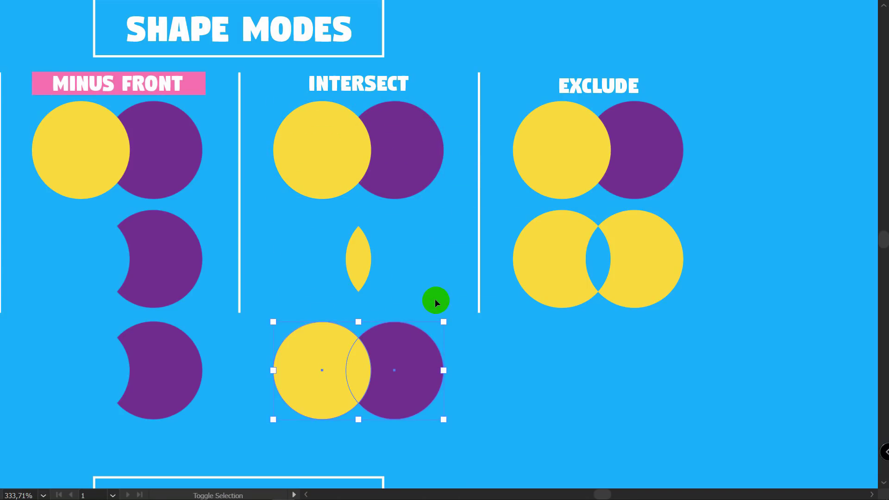
pyautogui.hotkey('shift', 'm')
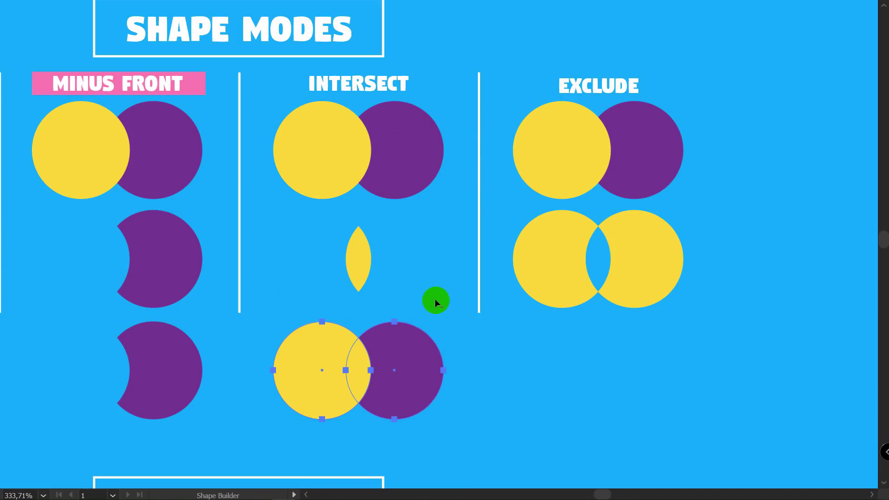
pyautogui.keyDown('alt'); pyautogui.click(410, 354); pyautogui.keyUp('alt')
pyautogui.keyDown('alt'); pyautogui.click(308, 357); pyautogui.keyUp('alt')
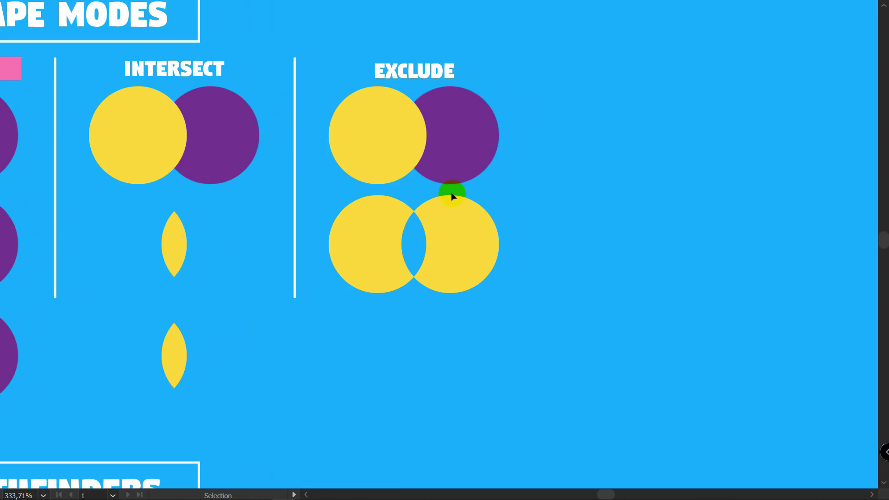
# Duplicate the Exclude circle pair below its result and remove the copy's overlap with Shape Builder
pyautogui.moveTo(451, 196); pyautogui.dragTo(422, 146)
pyautogui.moveTo(456, 110); pyautogui.dragTo(457, 331)
pyautogui.hotkey('shift', 'm')
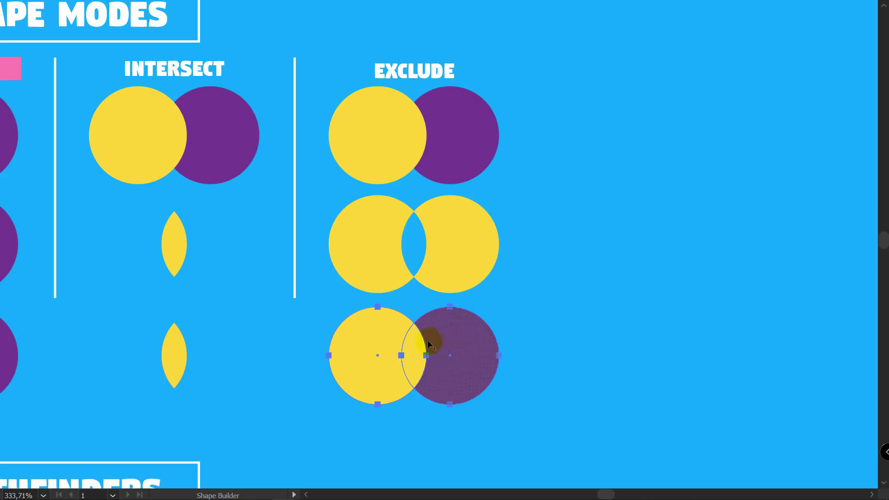
pyautogui.keyDown('alt'); pyautogui.click(415, 351); pyautogui.keyUp('alt')
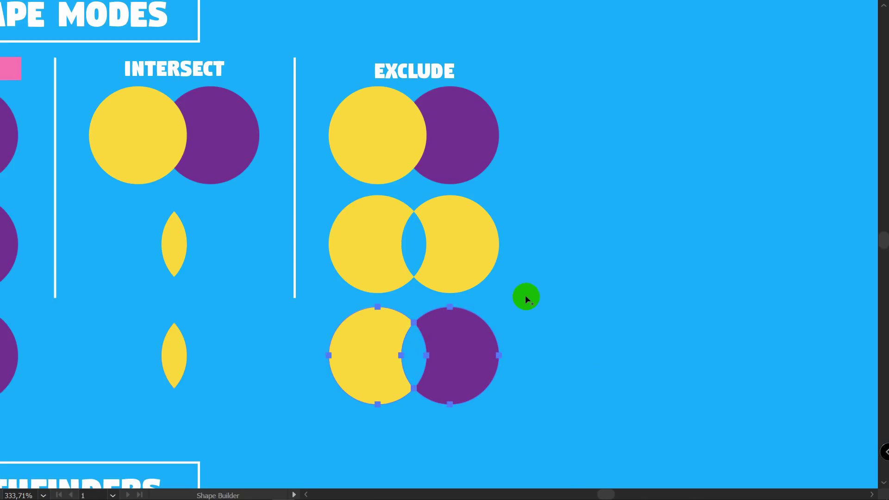
pyautogui.press('v')
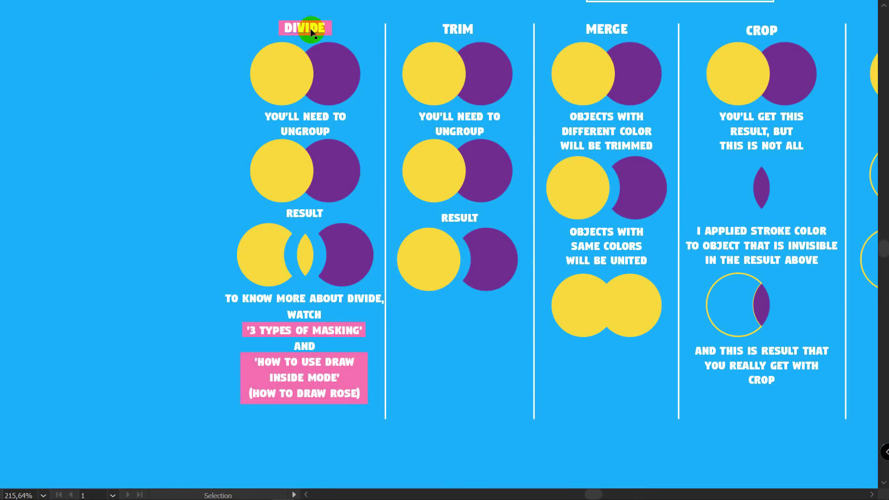
# Duplicate the Divide circle pair below its notes and split the copy into separate regions with Shape Builder
pyautogui.click(337, 60)
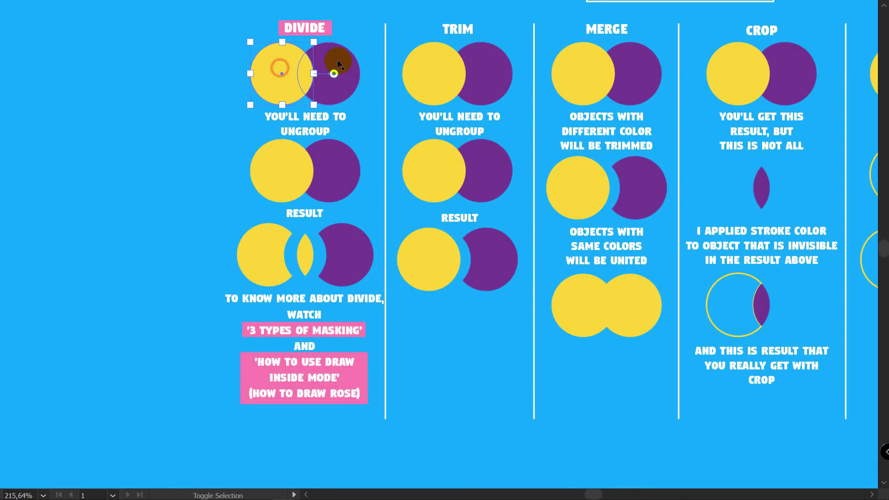
pyautogui.moveTo(337, 60); pyautogui.dragTo(368, 433)
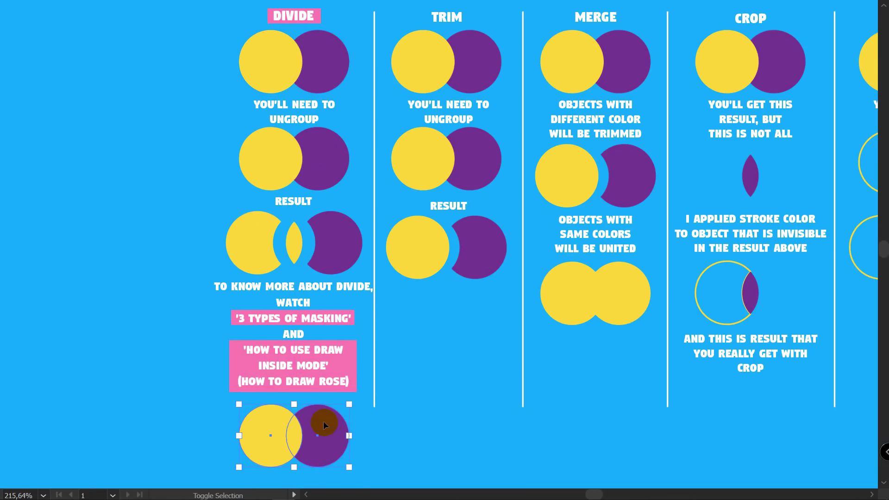
pyautogui.hotkey('shift', 'm')
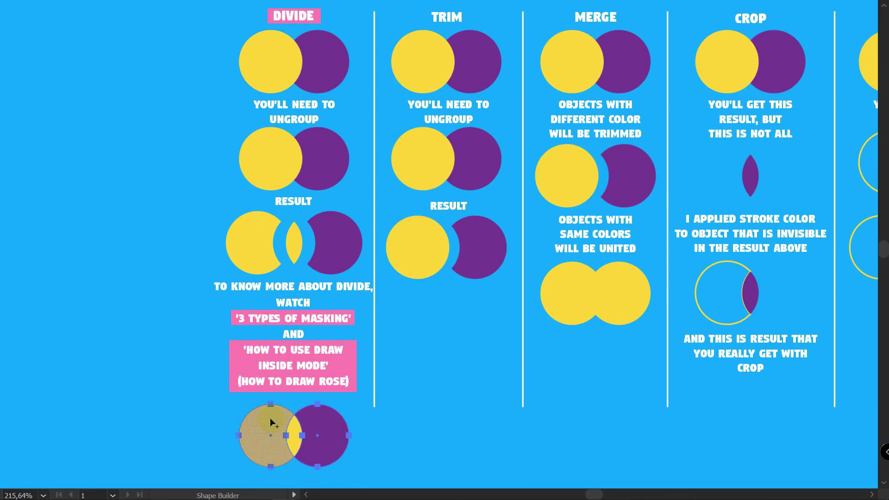
pyautogui.moveTo(271, 422)
pyautogui.mouseDown()
pyautogui.moveTo(318, 423)
pyautogui.moveTo(357, 458)
pyautogui.mouseUp()
# Recolor the right crescent of the Divide copy purple with the Eyedropper
pyautogui.press('v')
pyautogui.click(377, 429)
pyautogui.click(328, 421)
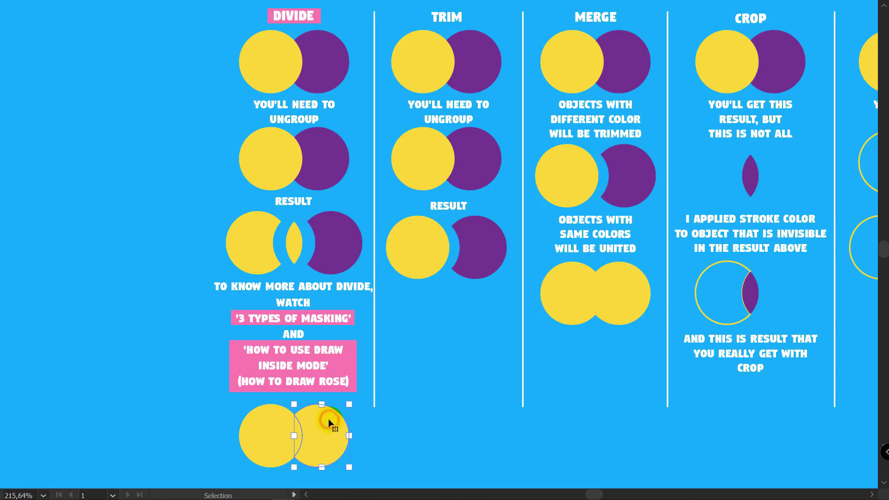
pyautogui.press('i')
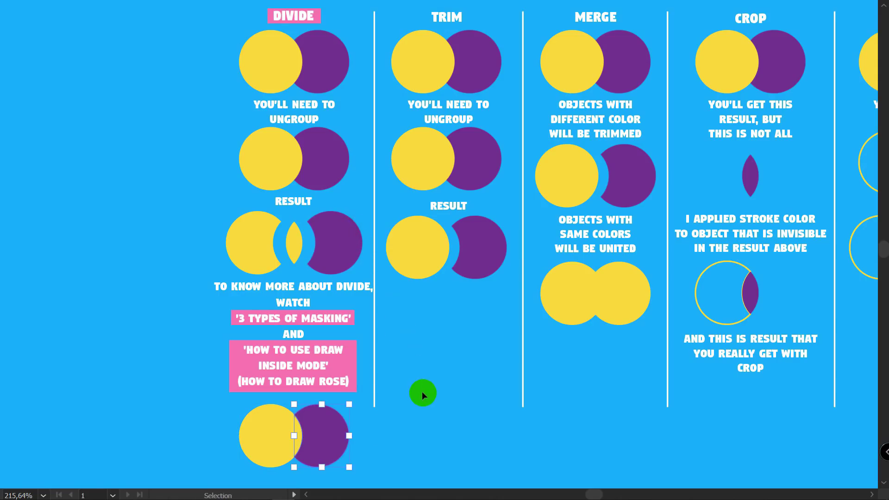
pyautogui.click(422, 392)
# Move the yellow and purple crescents of the Divide copy slightly outward, away from the central overlap
pyautogui.moveTo(261, 435); pyautogui.dragTo(248, 435)
pyautogui.moveTo(328, 432); pyautogui.dragTo(342, 427)
pyautogui.click(399, 423)
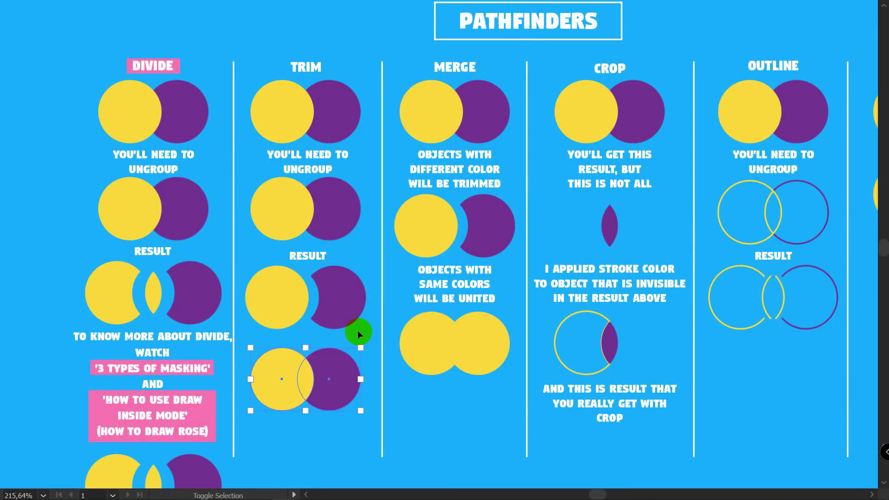
# Trim the copied circle pair below the Trim result with Shape Builder and move its purple crescent away from the yellow circle
pyautogui.hotkey('shift', 'm')
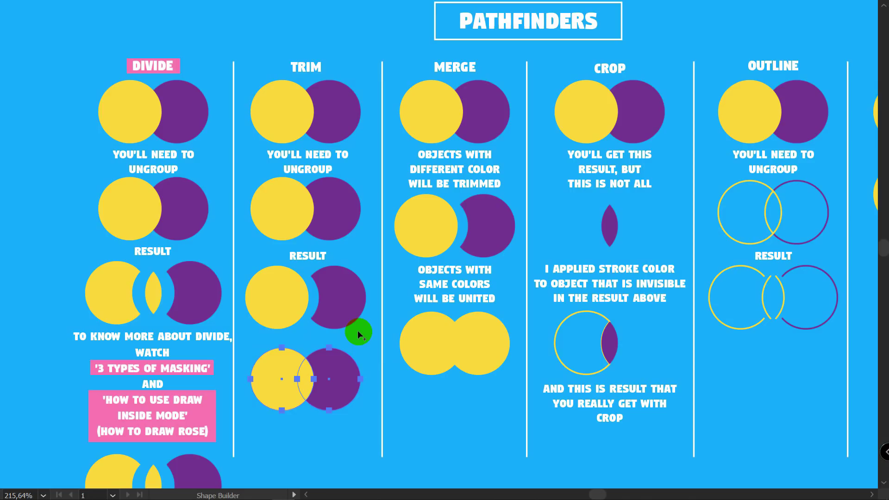
pyautogui.moveTo(266, 372); pyautogui.dragTo(338, 379)
pyautogui.press('v')
pyautogui.click(353, 335)
pyautogui.click(316, 344)
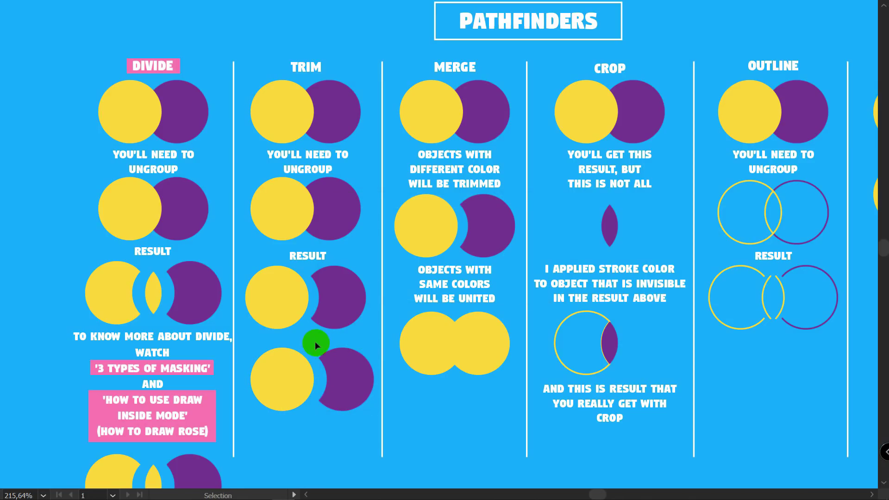
# Duplicate the Merge circle pair below its result and merge the copy into one shape with Shape Builder
pyautogui.press('space')
pyautogui.moveTo(515, 255); pyautogui.dragTo(371, 214)
pyautogui.hotkey('shift', 'm')
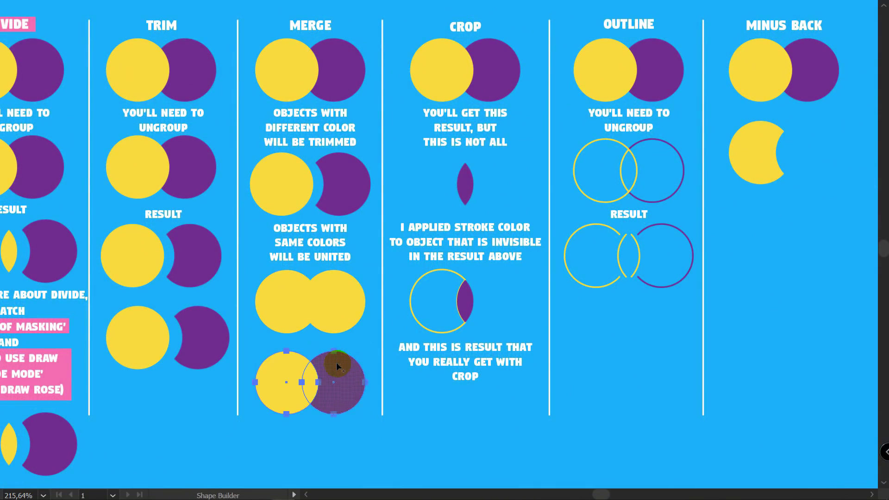
pyautogui.moveTo(281, 384); pyautogui.dragTo(340, 373)
pyautogui.press('v')
pyautogui.click(361, 424)
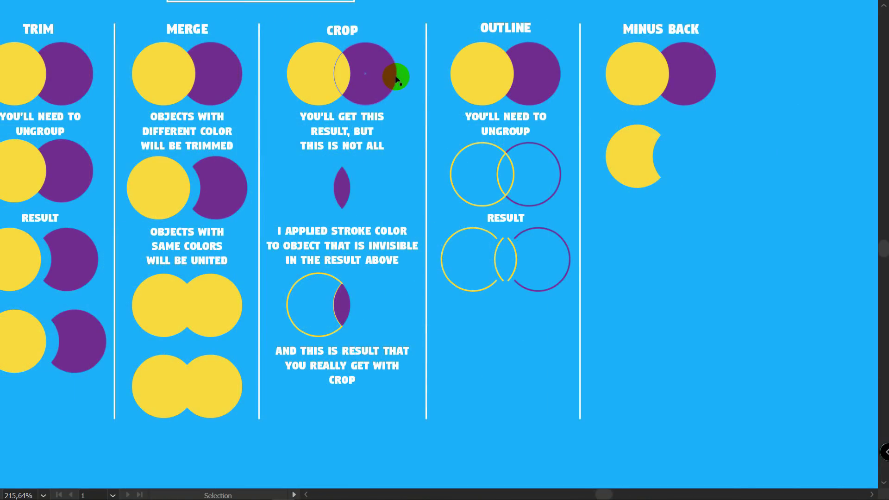
# Duplicate the Crop circle pair below its notes, then split off the overlap and remove the purple crescent with Shape Builder
pyautogui.moveTo(396, 79); pyautogui.dragTo(396, 431)
pyautogui.hotkey('shift', 'm')
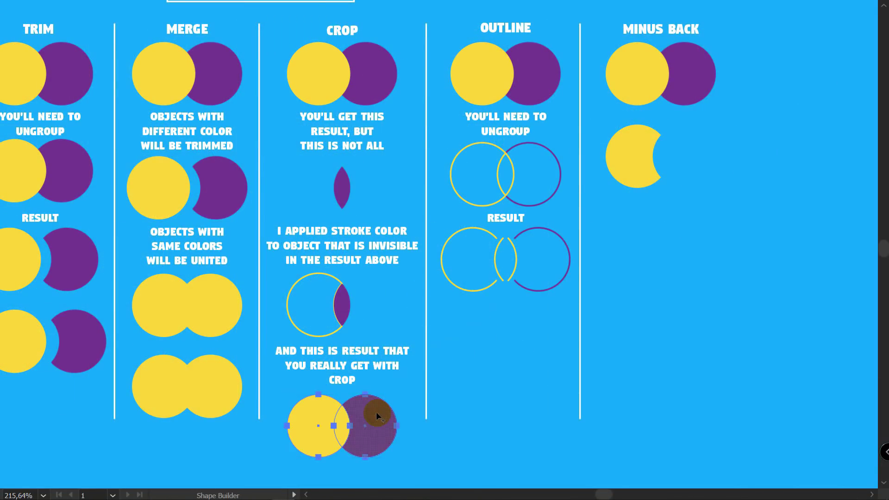
pyautogui.click(342, 419)
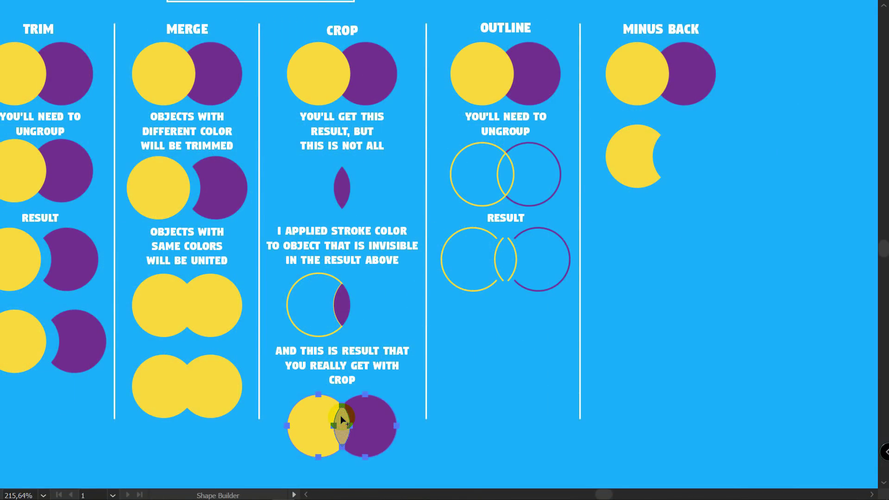
pyautogui.keyDown('alt'); pyautogui.click(371, 412); pyautogui.keyUp('alt')
pyautogui.press('v')
pyautogui.click(381, 422)
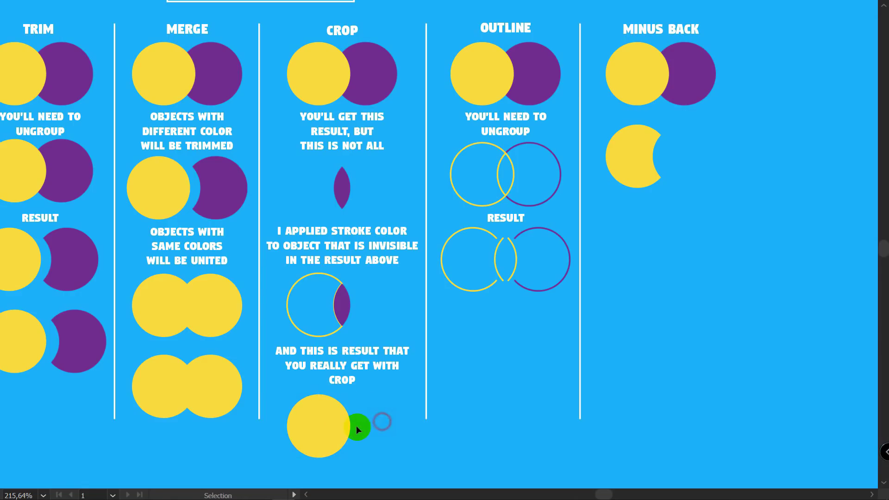
# Apply the purple fill of the Crop result's lens to the copy's overlap with the Eyedropper
pyautogui.press('i')
pyautogui.click(341, 302)
pyautogui.press('v')
pyautogui.click(369, 405)
# Apply the yellow outline of the Crop sample above to the copy's left crescent with the Eyedropper
pyautogui.click(314, 411)
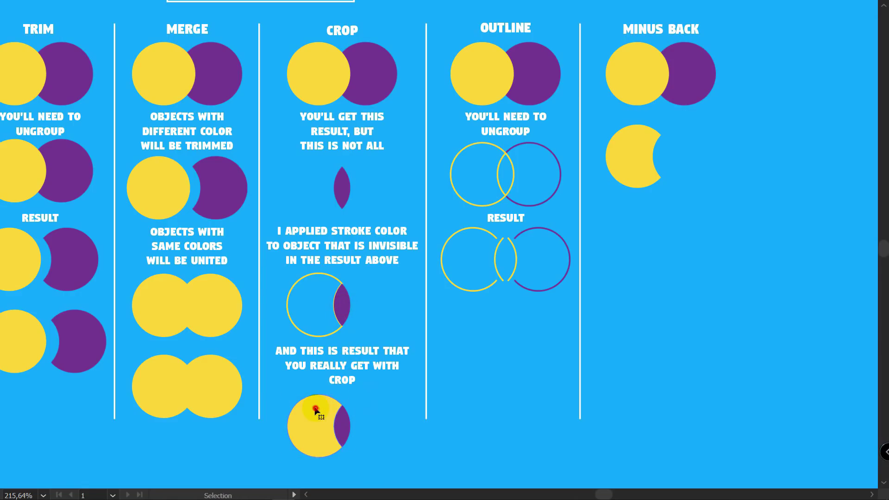
pyautogui.press('i')
pyautogui.click(316, 274)
pyautogui.press('v')
pyautogui.click(410, 410)
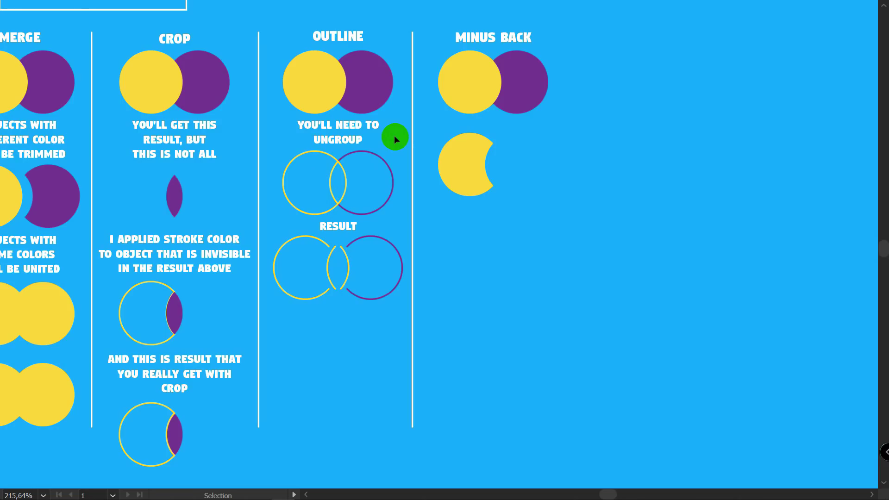
# Duplicate the Outline circle pair below its result
pyautogui.click(323, 85)
pyautogui.moveTo(378, 93); pyautogui.dragTo(371, 356)
pyautogui.click(492, 315)
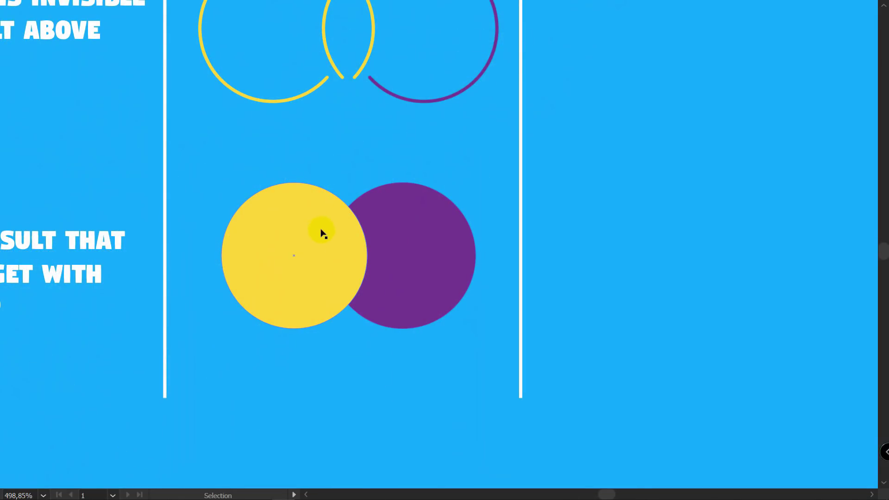
# Split the copied Outline pair into separate regions with Shape Builder and swap their yellow fill to the stroke
pyautogui.moveTo(395, 151); pyautogui.dragTo(397, 229)
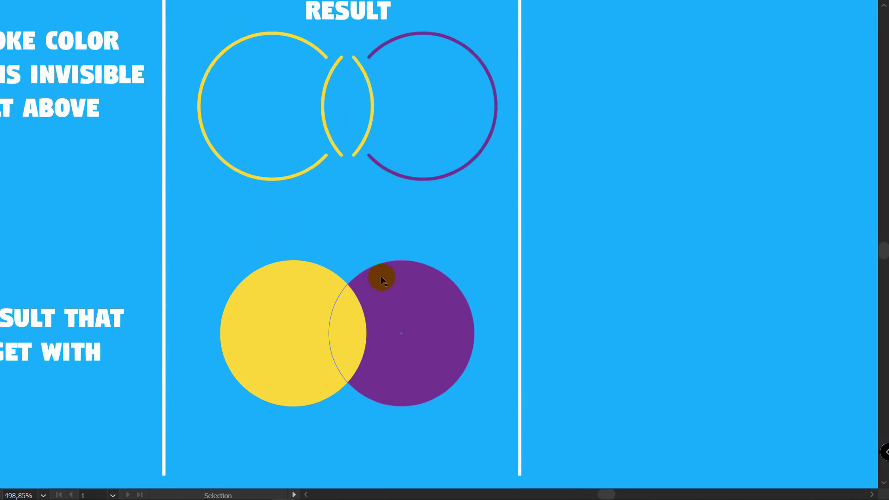
pyautogui.click(381, 280)
pyautogui.hotkey('shift', 'm')
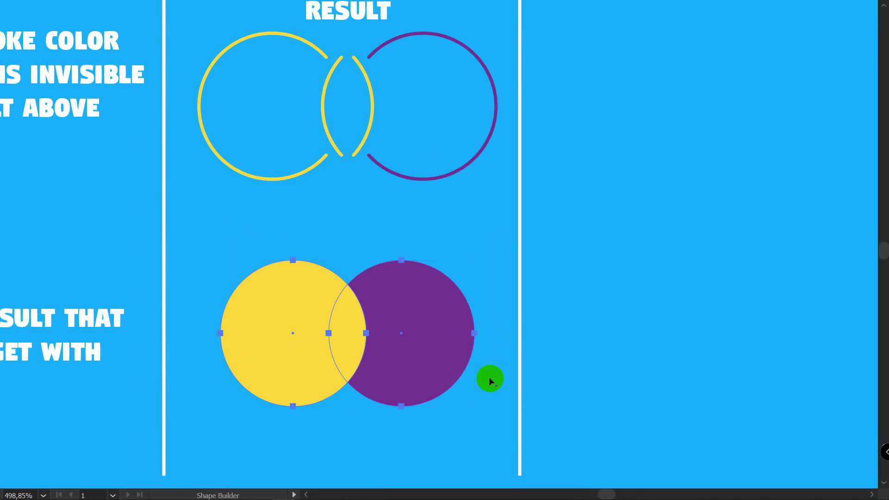
pyautogui.click(304, 297)
pyautogui.click(407, 304)
pyautogui.press('v')
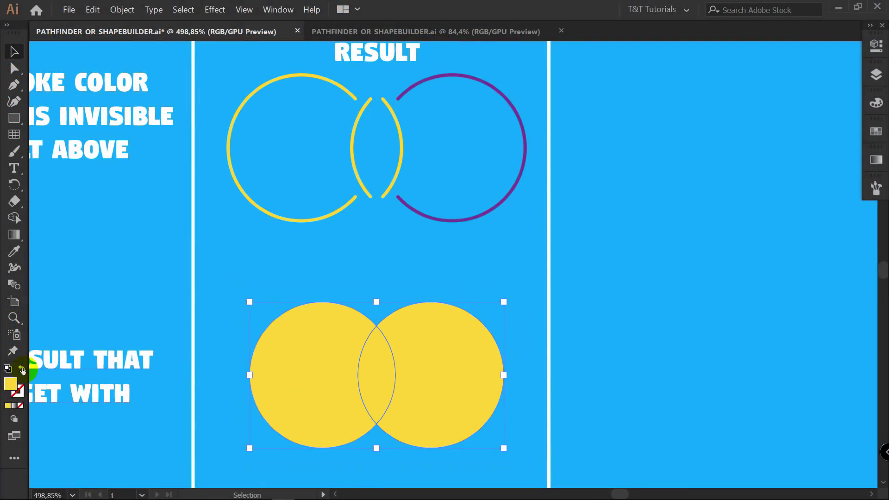
pyautogui.click(21, 369)
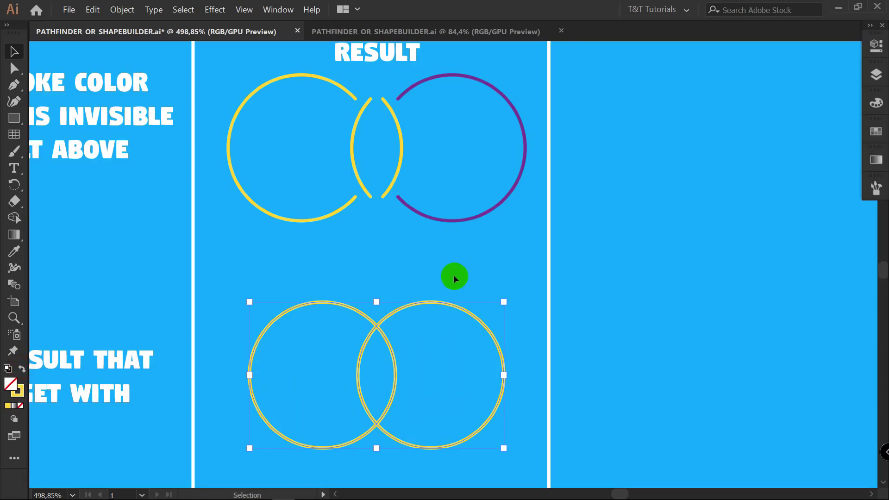
# Isolate the left outlined crescent and cut its path with Scissors at both circle intersections
pyautogui.scroll(2, 487, 259)
pyautogui.click(341, 213)
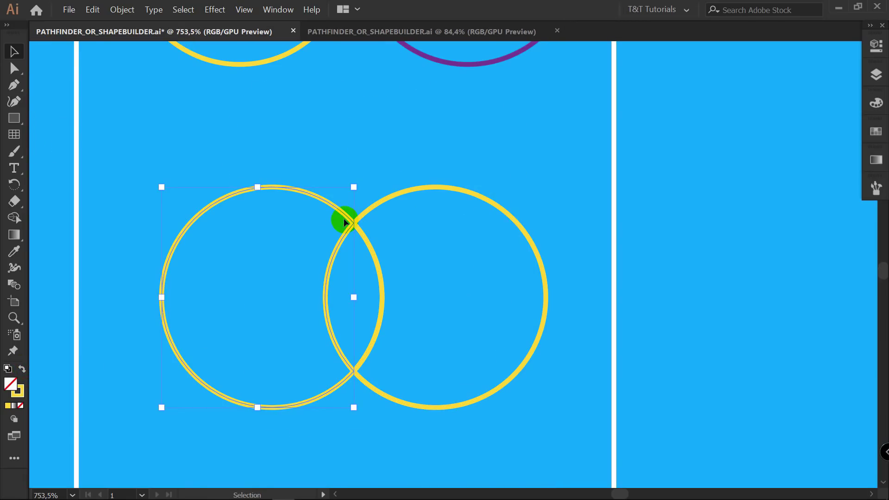
pyautogui.doubleClick(343, 214)
pyautogui.scroll(3, 361, 272)
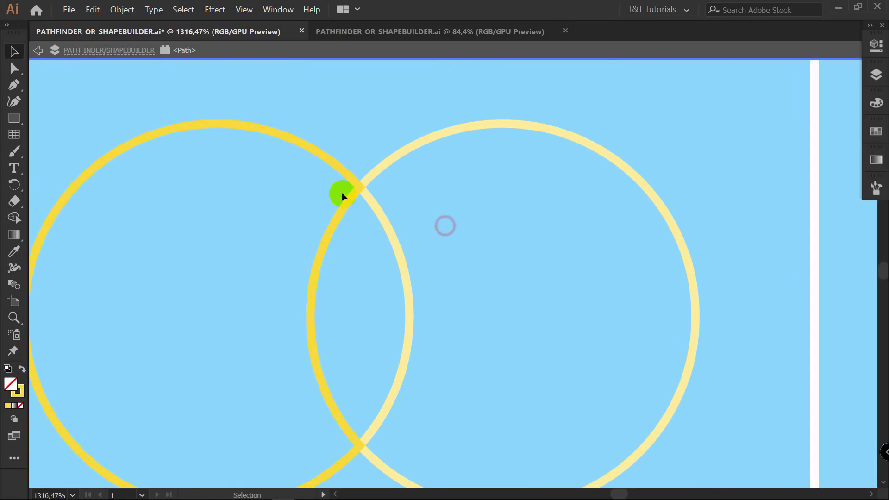
pyautogui.press('c')
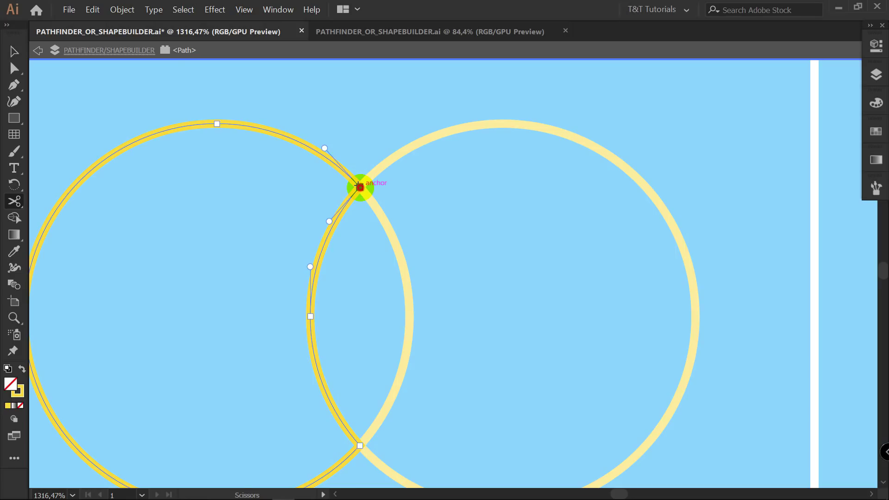
pyautogui.click(359, 186)
pyautogui.click(359, 445)
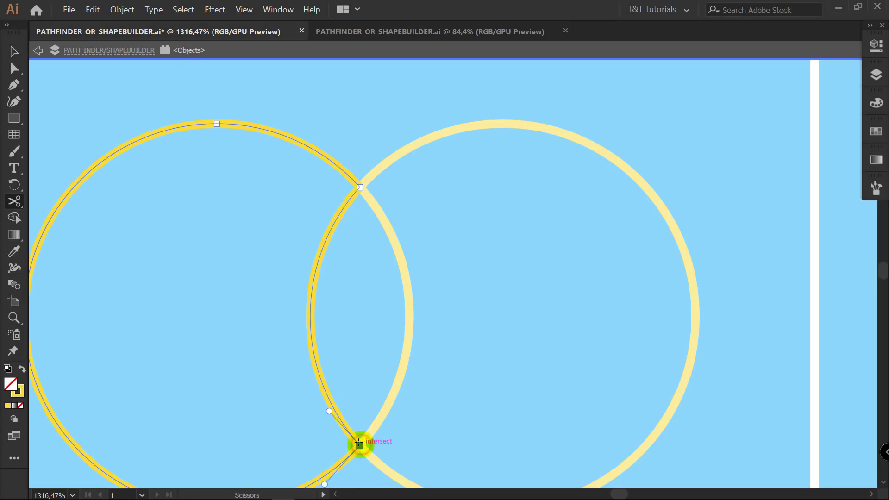
# Delete the inner arc cut from the left crescent and leave isolation mode
pyautogui.press('v')
pyautogui.click(361, 264)
pyautogui.click(312, 280)
pyautogui.press('Delete')
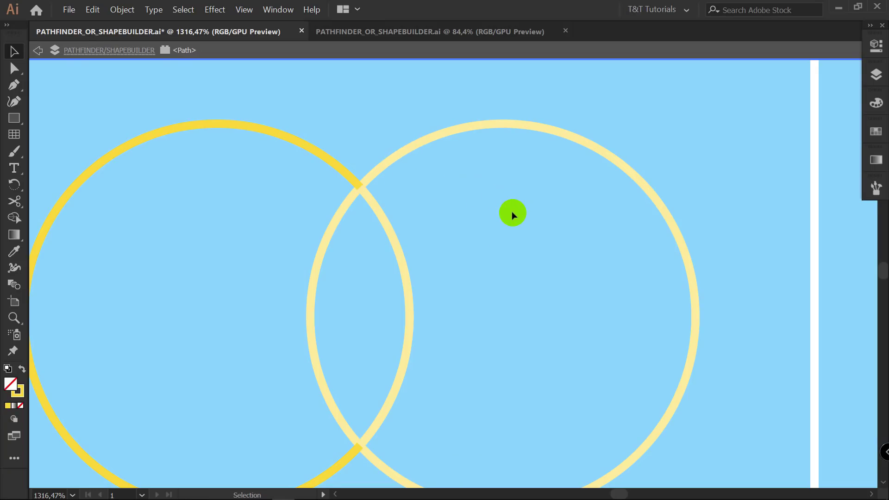
pyautogui.doubleClick(506, 207)
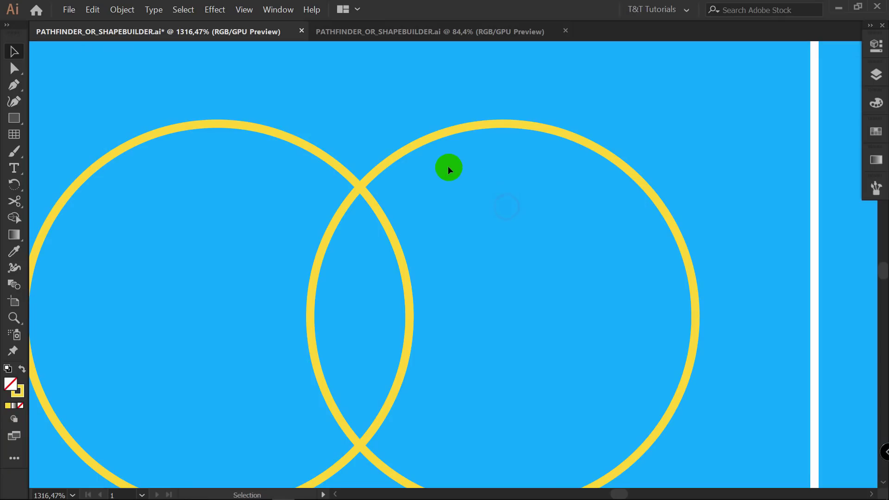
# Isolate the right outlined crescent and cut its path with Scissors at both circle intersections
pyautogui.doubleClick(444, 135)
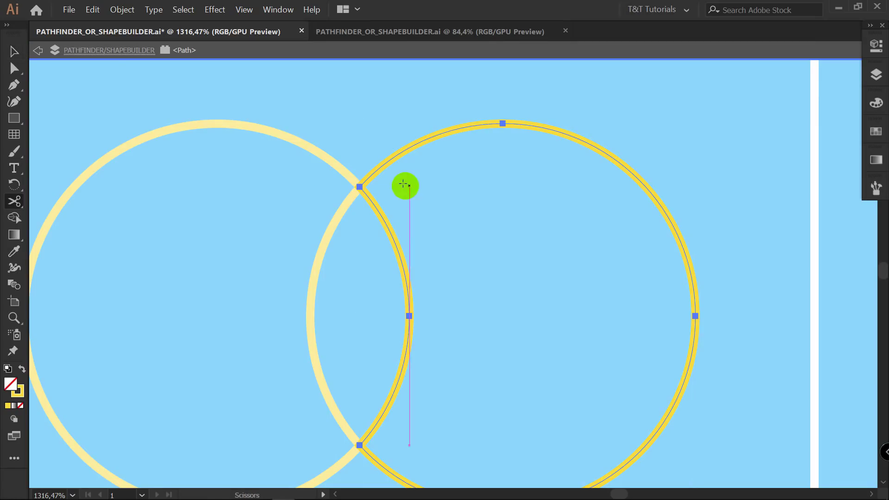
pyautogui.press('c')
pyautogui.click(359, 186)
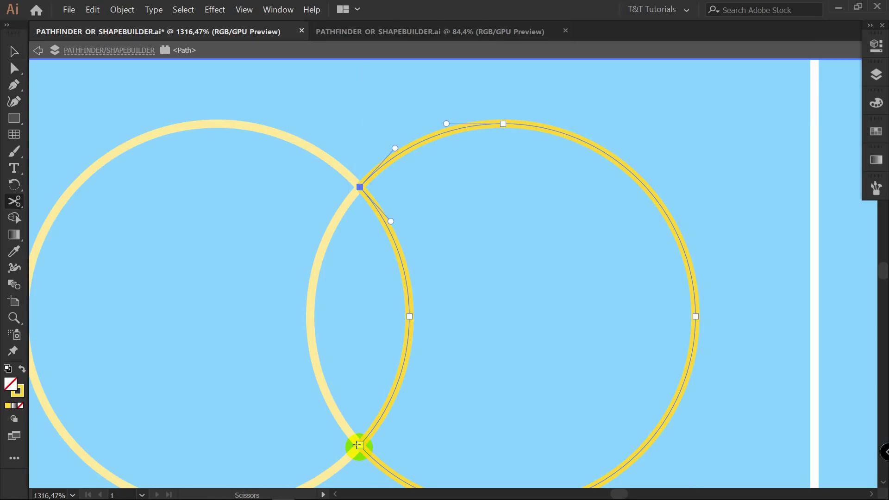
pyautogui.click(360, 445)
# Delete the inner arc cut from the right crescent and exit isolation mode
pyautogui.press('v')
pyautogui.click(466, 270)
pyautogui.click(366, 306)
pyautogui.press('Delete')
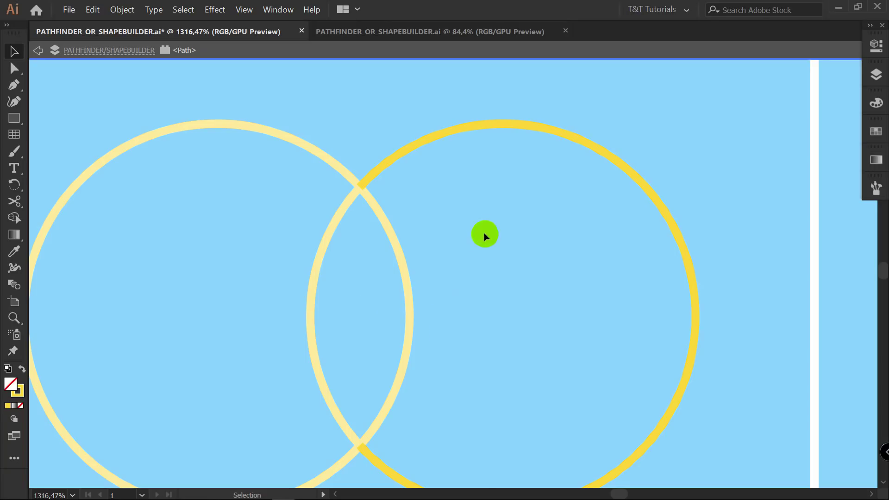
pyautogui.doubleClick(470, 236)
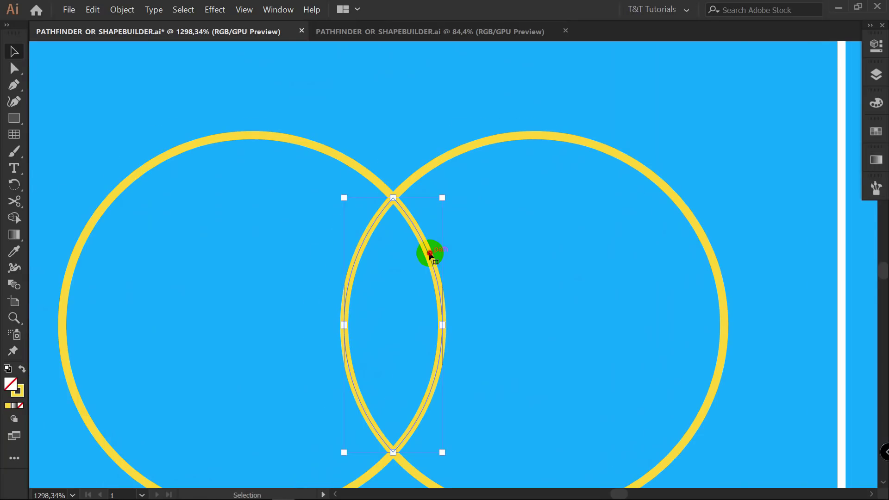
# Isolate the lens-shaped overlap outline, cut its path with Scissors at both circle intersections, and leave isolation mode
pyautogui.doubleClick(431, 254)
pyautogui.scroll(4, 416, 228)
pyautogui.press('c')
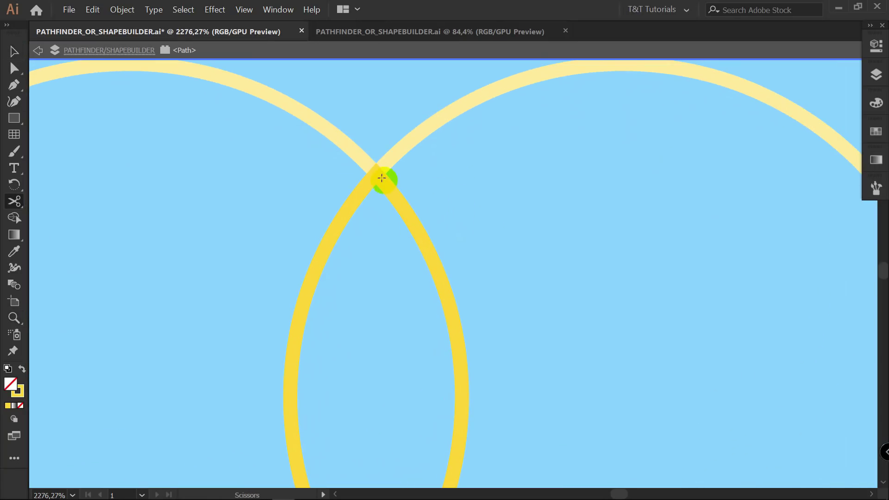
pyautogui.click(375, 172)
pyautogui.scroll(5, 416, 131)
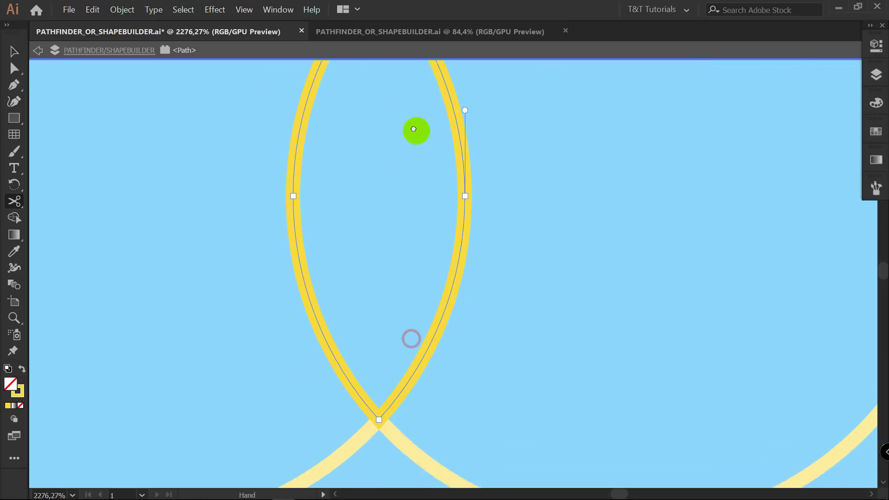
pyautogui.click(384, 401)
pyautogui.press('v')
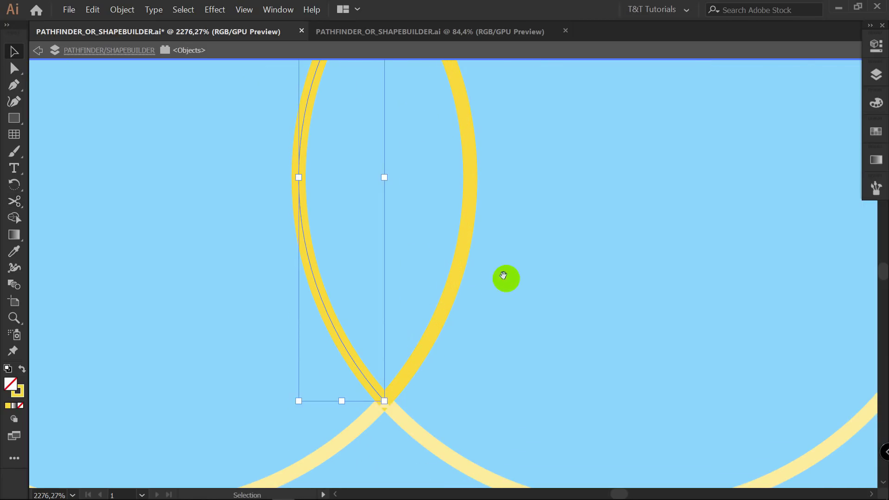
pyautogui.moveTo(504, 278); pyautogui.dragTo(480, 353)
pyautogui.moveTo(453, 271); pyautogui.dragTo(446, 262)
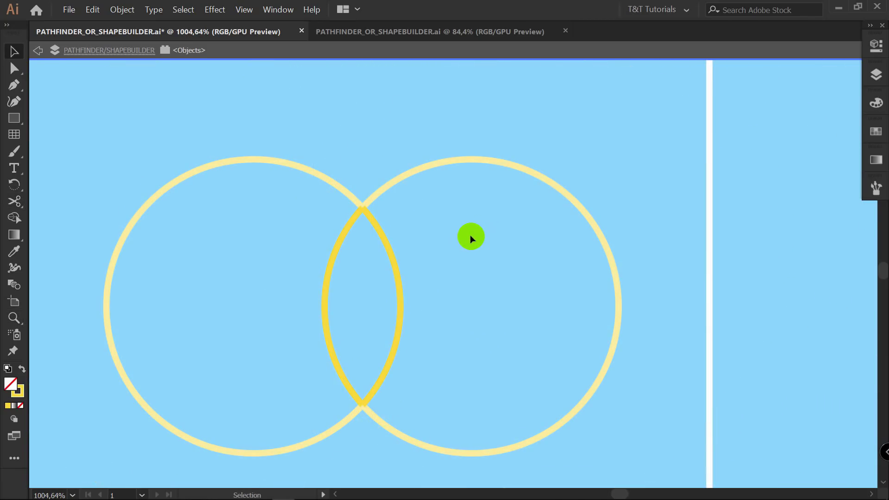
pyautogui.press('Escape')
# Spread the cut outline pieces apart horizontally, shifting the outer arcs outward and separating the two inner lens arcs
pyautogui.click(348, 194)
pyautogui.hotkey('shift', 'Left')
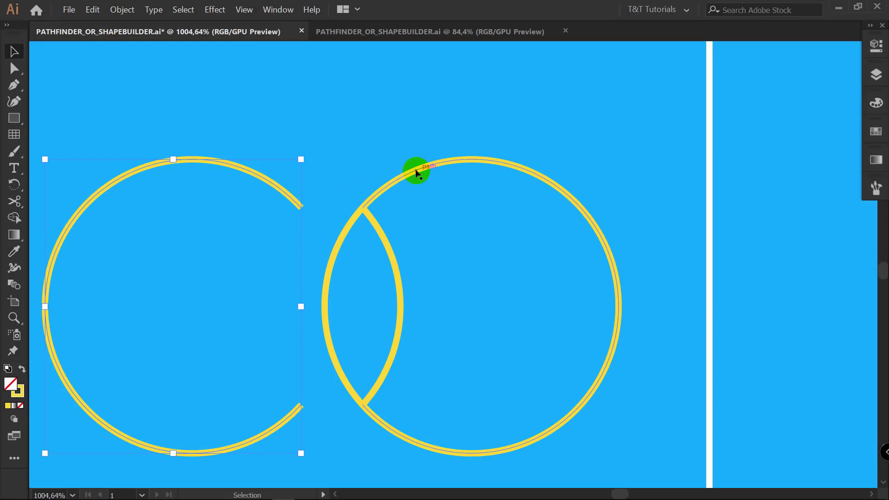
pyautogui.click(417, 171)
pyautogui.hotkey('shift', 'Right')
pyautogui.click(391, 249)
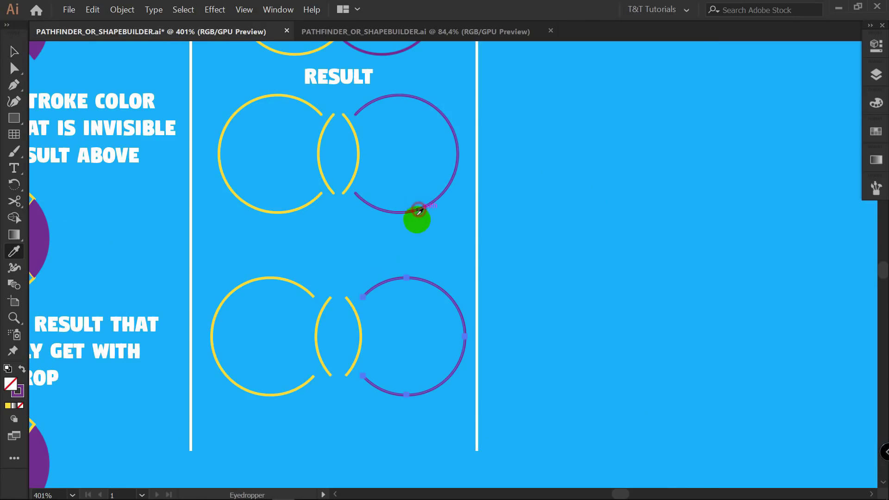
# Recolor the large right arc purple with the Eyedropper from the result above, and open the stroke options for all four arcs
pyautogui.click(406, 235)
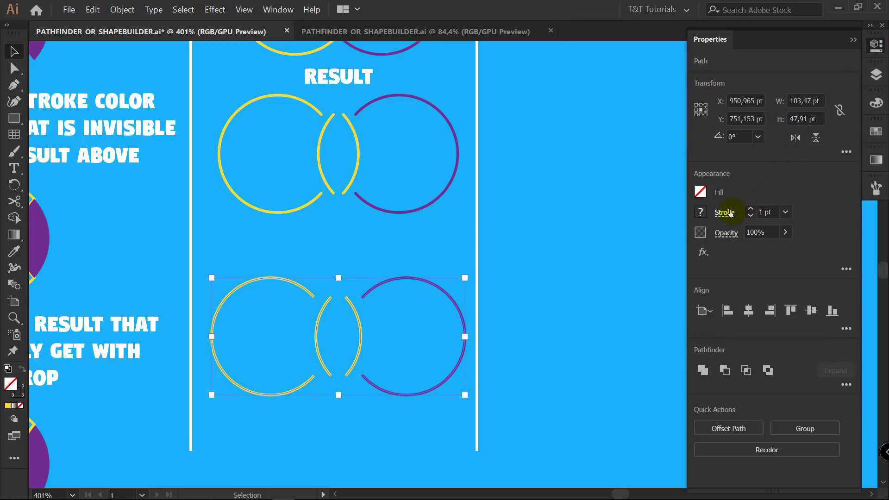
pyautogui.click(725, 213)
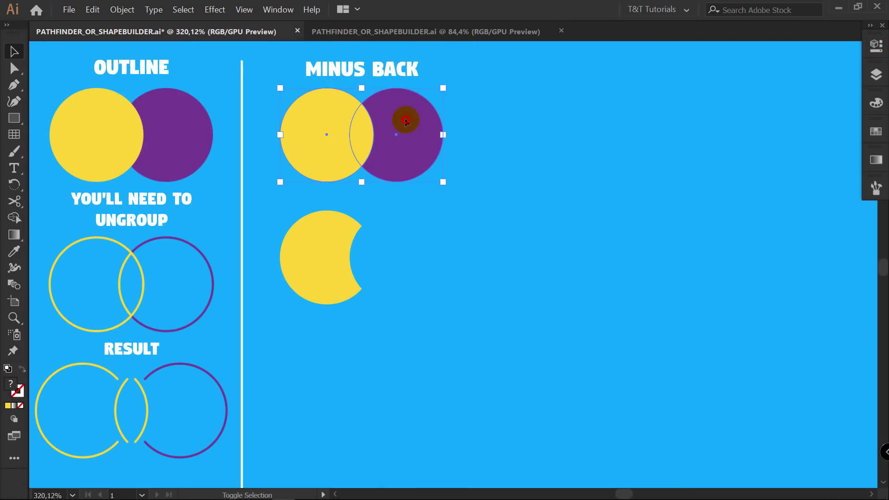
# Duplicate the Minus Back circles below the result and remove the purple circle and the overlap with Shape Builder
pyautogui.moveTo(407, 119); pyautogui.dragTo(424, 347)
pyautogui.hotkey('shift', 'm')
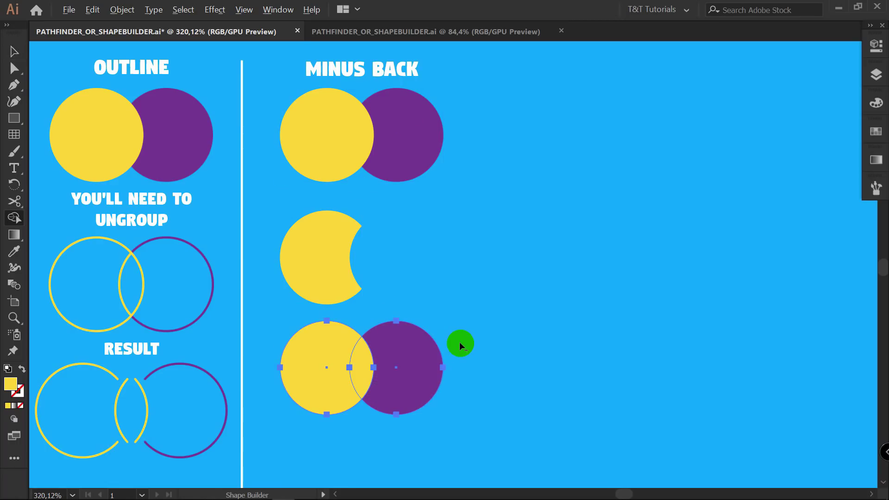
pyautogui.moveTo(505, 351); pyautogui.dragTo(358, 371)
pyautogui.press('v')
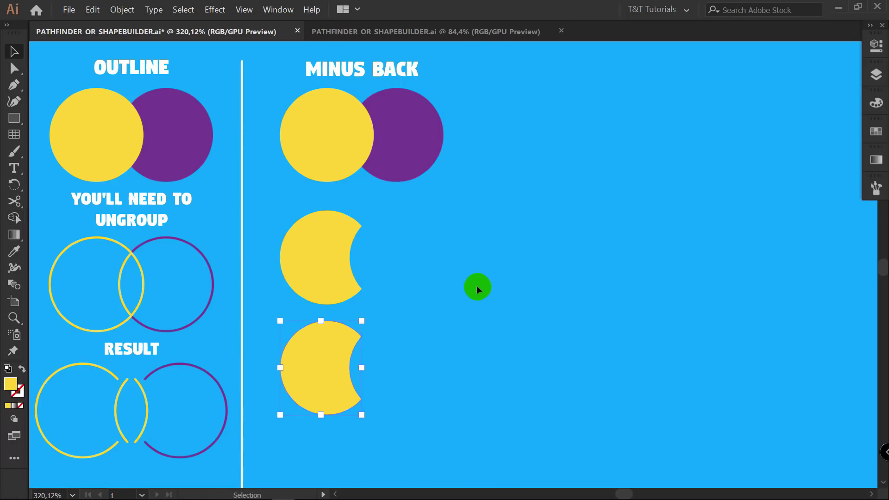
pyautogui.click(476, 285)
pyautogui.hotkey('ctrl', '0')
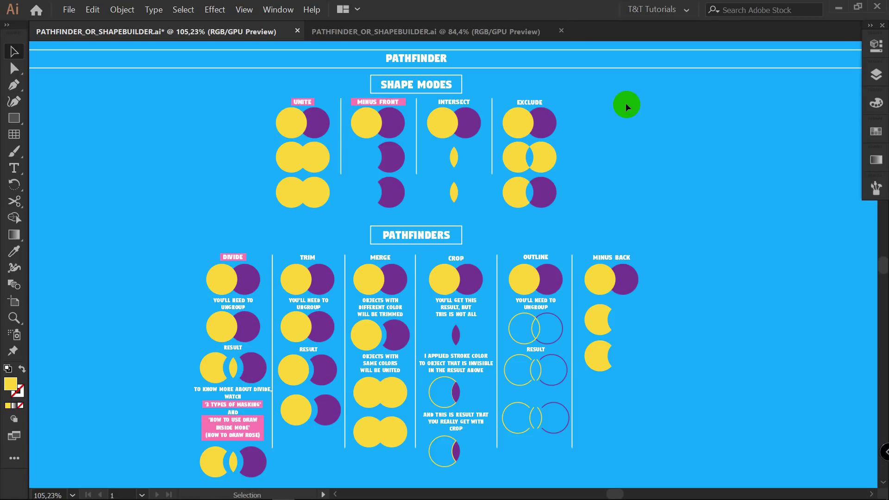
# Switch to the empty PATHFINDER_OR_SHAPEBUILDER.ai document, show its swatches and look through the list of swatch libraries
pyautogui.hotkey('ctrl', 'Tab')
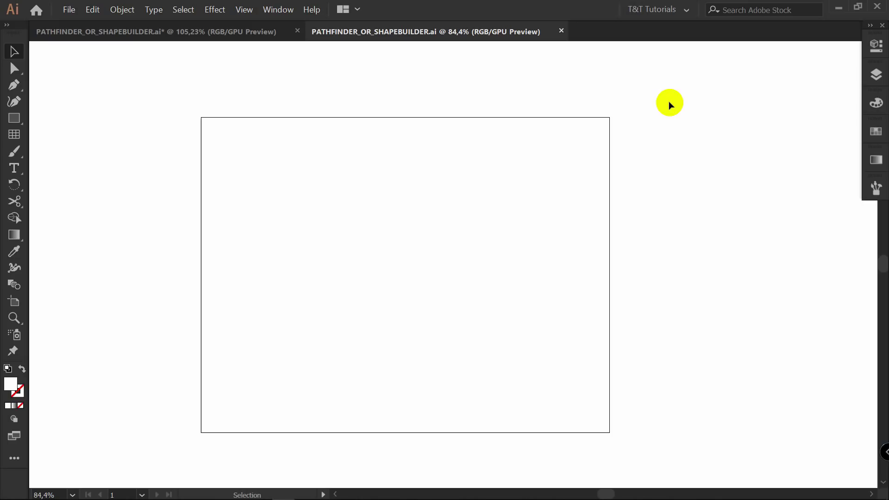
pyautogui.click(875, 131)
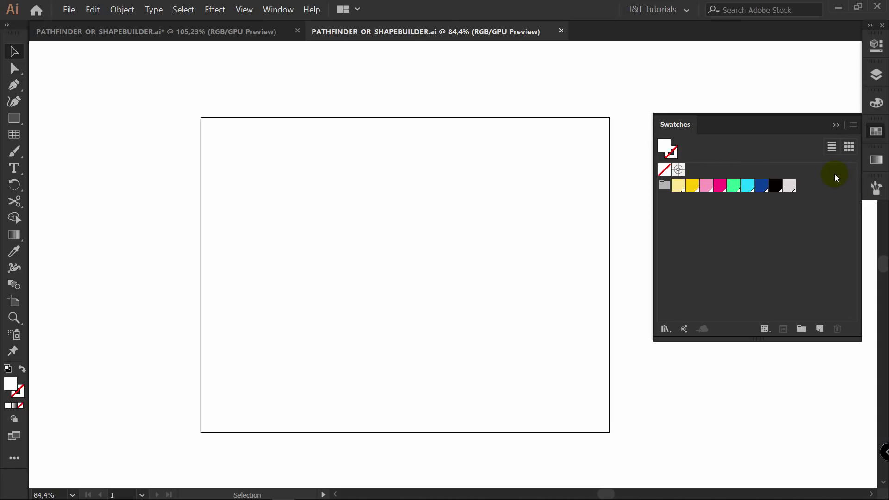
pyautogui.click(666, 328)
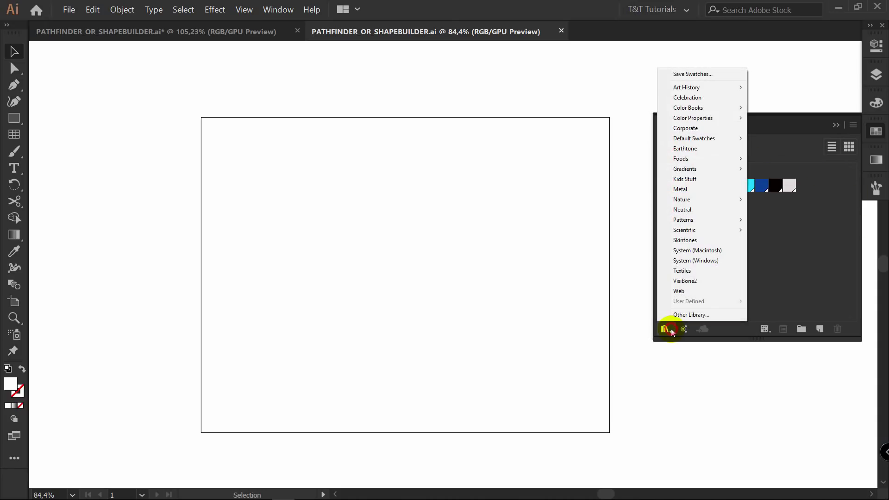
pyautogui.click(821, 251)
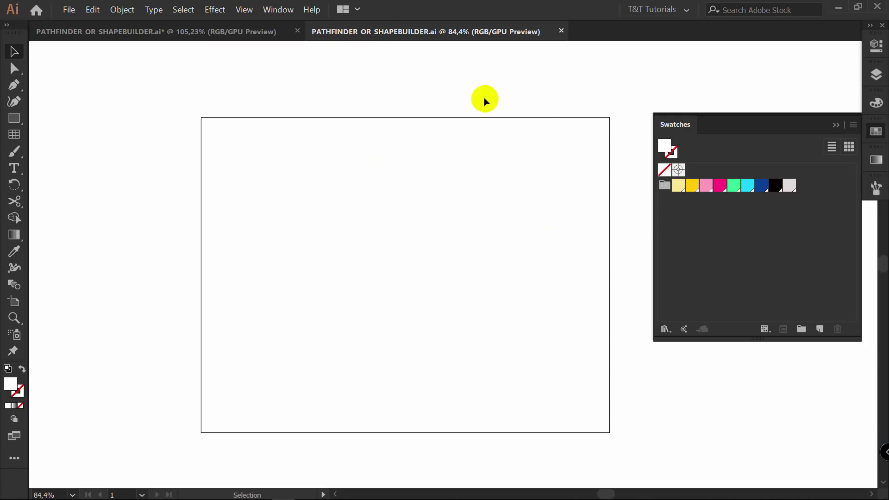
# Draw a dark blue rectangle covering the whole artboard
pyautogui.click(762, 186)
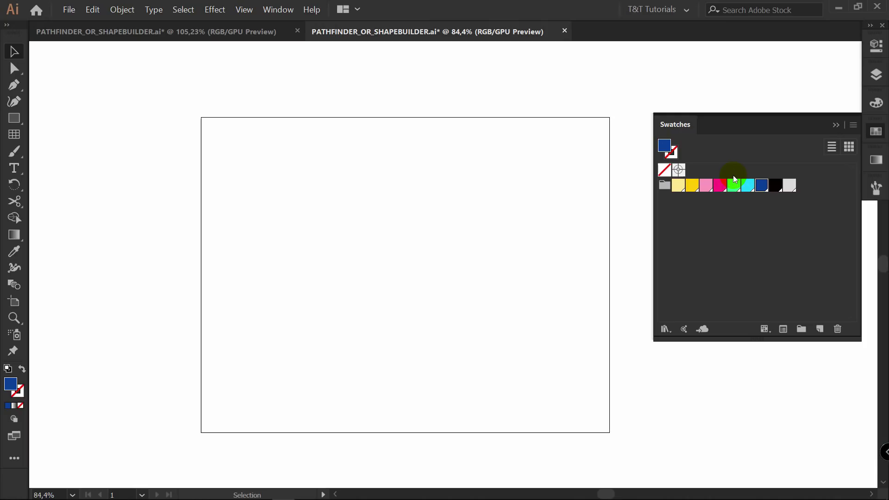
pyautogui.press('m')
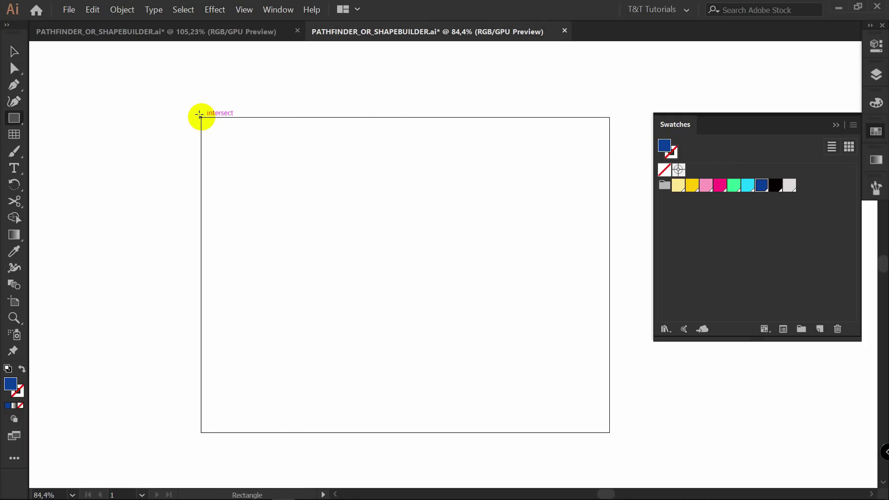
pyautogui.moveTo(200, 115); pyautogui.dragTo(609, 432)
pyautogui.press('v')
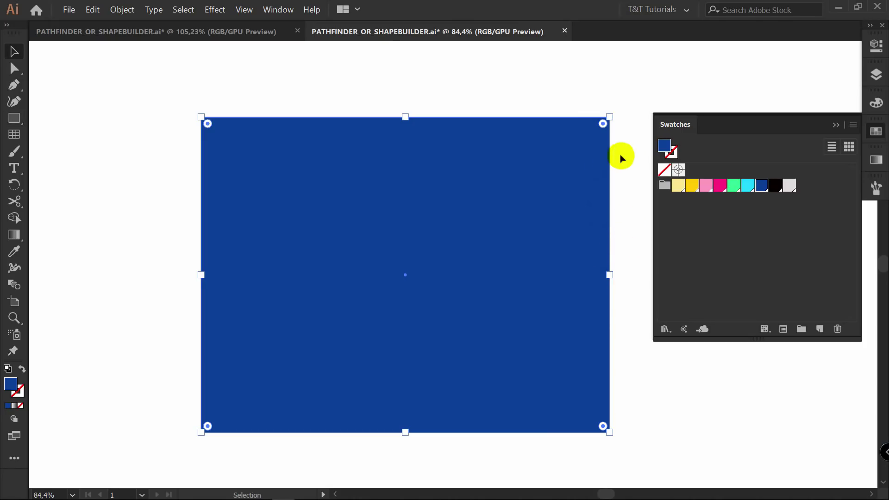
pyautogui.click(634, 152)
# Draw a magenta rectangle over the blue one, covering the whole artboard
pyautogui.click(719, 186)
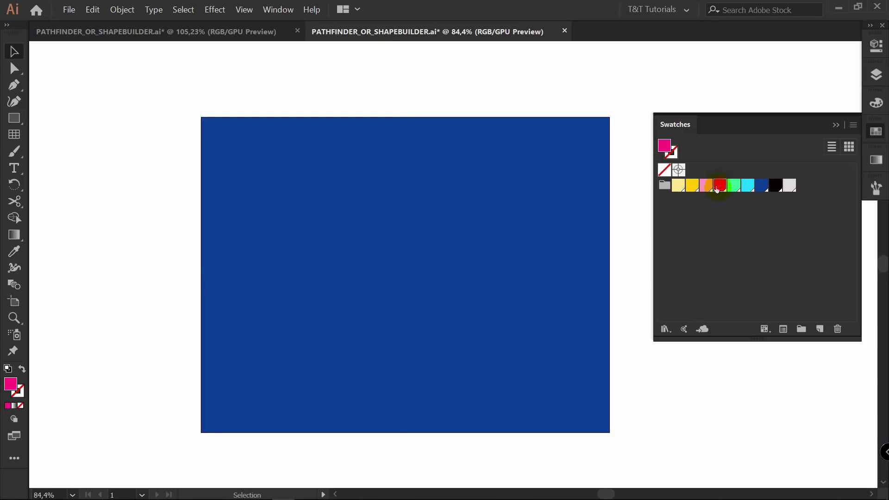
pyautogui.press('m')
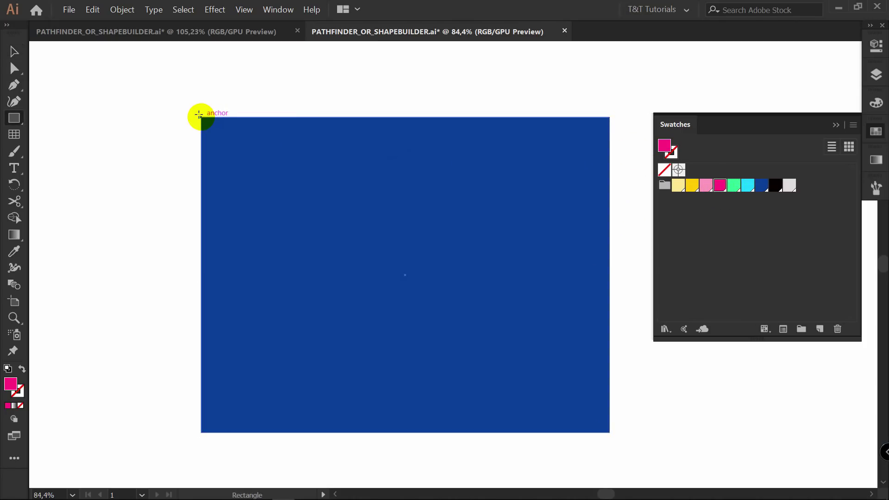
pyautogui.moveTo(199, 114)
pyautogui.mouseDown()
pyautogui.moveTo(407, 249)
pyautogui.moveTo(610, 433)
pyautogui.mouseUp()
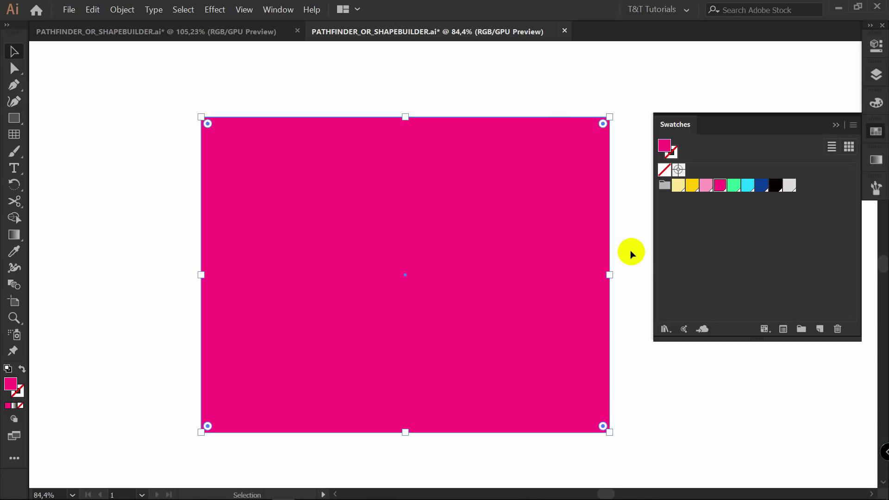
pyautogui.hotkey('ctrl', 'shift', 'a')
# Draw a light gray circle in the artboard's upper-left area and duplicate it to the center, right side, lower left and top edge
pyautogui.press('l')
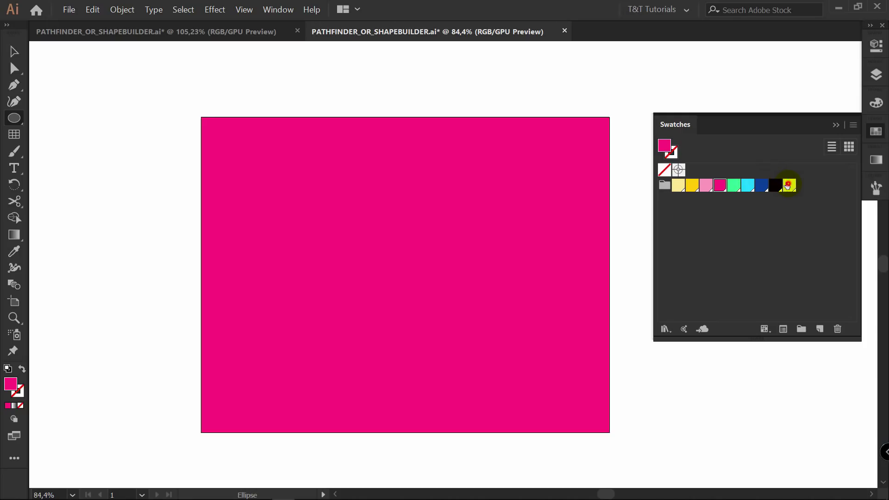
pyautogui.click(789, 185)
pyautogui.moveTo(228, 130); pyautogui.dragTo(311, 217)
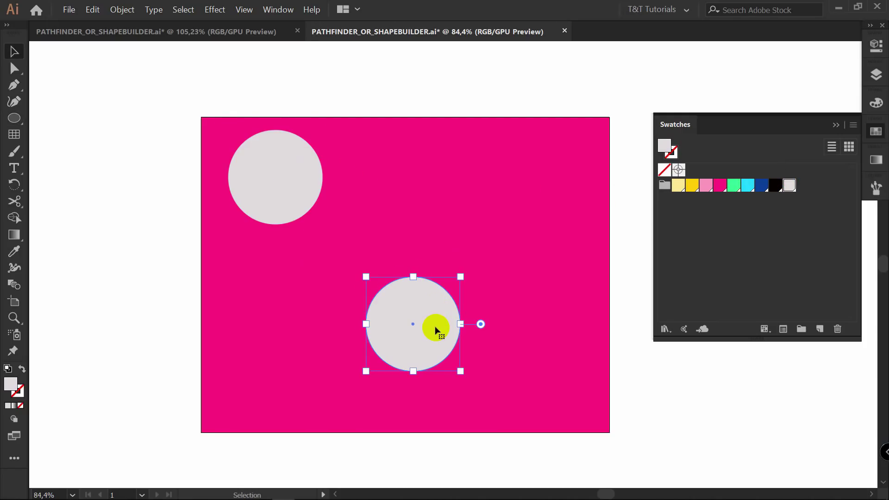
pyautogui.moveTo(435, 328); pyautogui.dragTo(543, 208)
pyautogui.moveTo(535, 230)
pyautogui.mouseDown()
pyautogui.moveTo(460, 139)
pyautogui.moveTo(463, 129)
pyautogui.moveTo(280, 374)
pyautogui.moveTo(278, 397)
pyautogui.mouseUp()
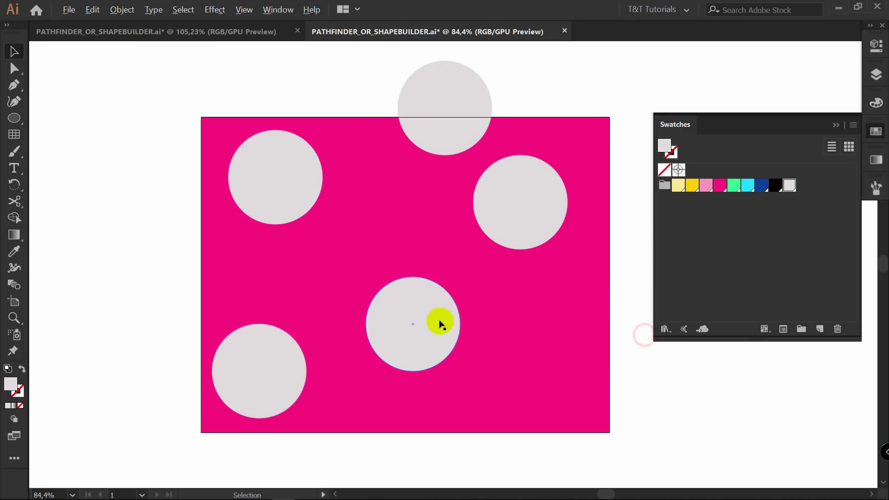
# Place an enlarged copy of the gray circle over the artboard's lower-right corner, and shrink the right-hand circle and move it slightly down
pyautogui.moveTo(440, 321); pyautogui.dragTo(612, 406)
pyautogui.moveTo(634, 361); pyautogui.dragTo(645, 348)
pyautogui.moveTo(534, 211); pyautogui.dragTo(534, 238)
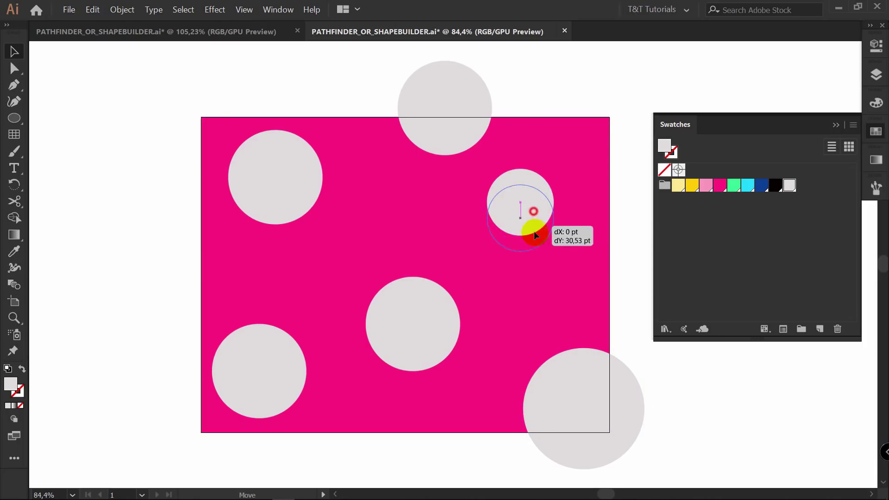
pyautogui.click(631, 108)
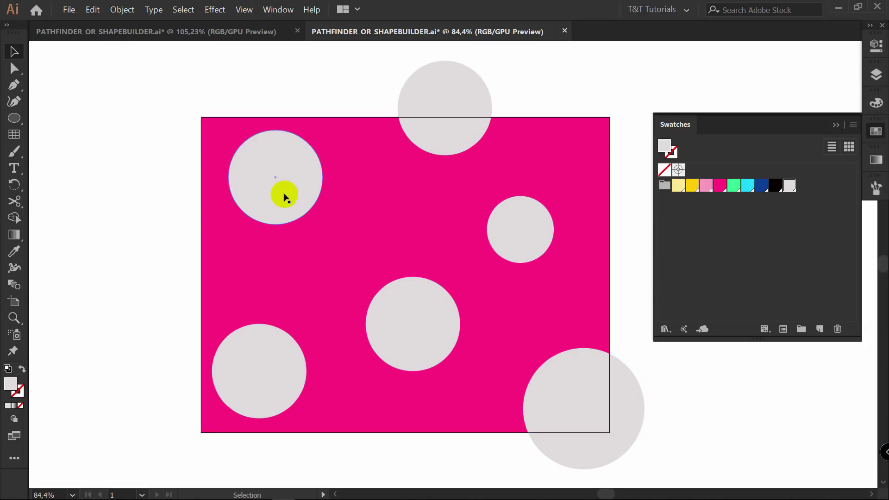
# Try cutting the gray circles out of the magenta rectangle one by one with Shape Builder, with all circles and the rectangle selected
pyautogui.click(457, 366)
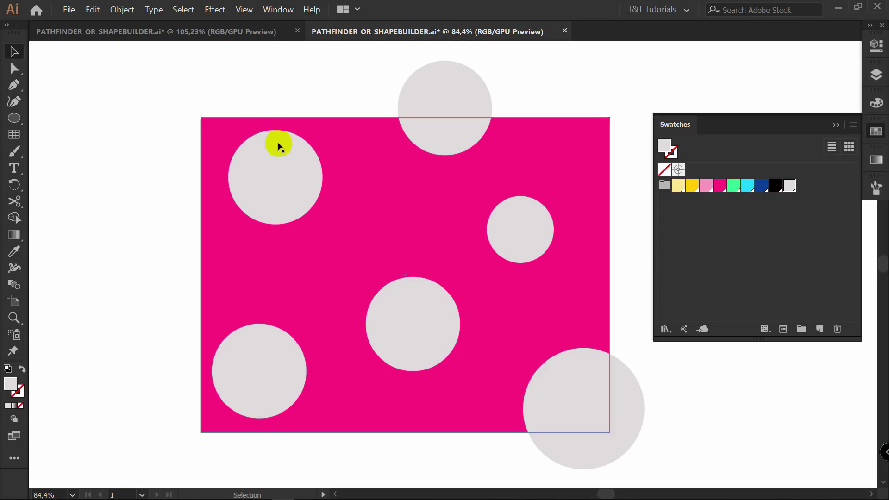
pyautogui.click(272, 170)
pyautogui.keyDown('shift'); pyautogui.click(443, 90); pyautogui.keyUp('shift')
pyautogui.keyDown('shift'); pyautogui.click(507, 209); pyautogui.keyUp('shift')
pyautogui.keyDown('shift'); pyautogui.click(441, 318); pyautogui.keyUp('shift')
pyautogui.keyDown('shift'); pyautogui.click(584, 382); pyautogui.keyUp('shift')
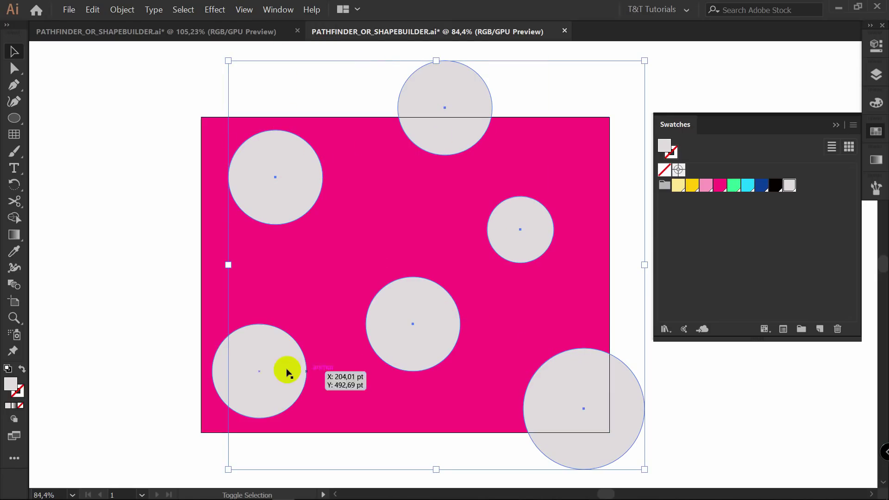
pyautogui.keyDown('shift'); pyautogui.click(265, 367); pyautogui.keyUp('shift')
pyautogui.keyDown('shift'); pyautogui.click(245, 133); pyautogui.keyUp('shift')
pyautogui.click(422, 184)
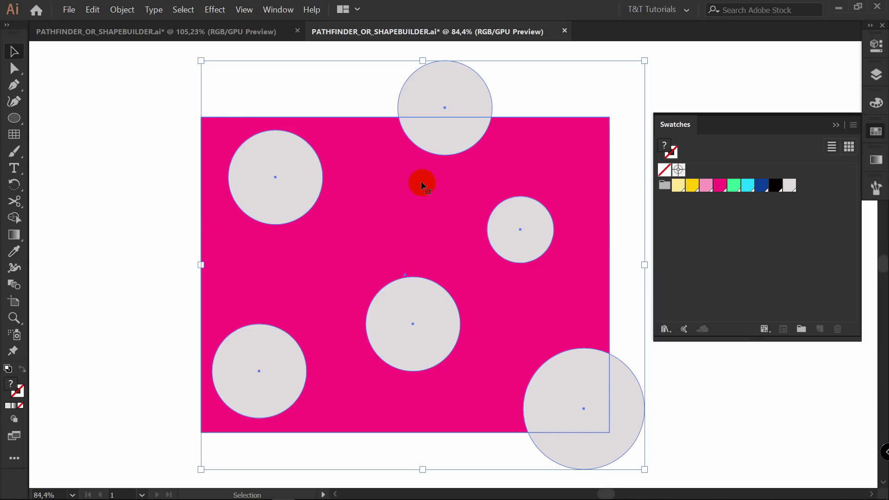
pyautogui.hotkey('shift', 'm')
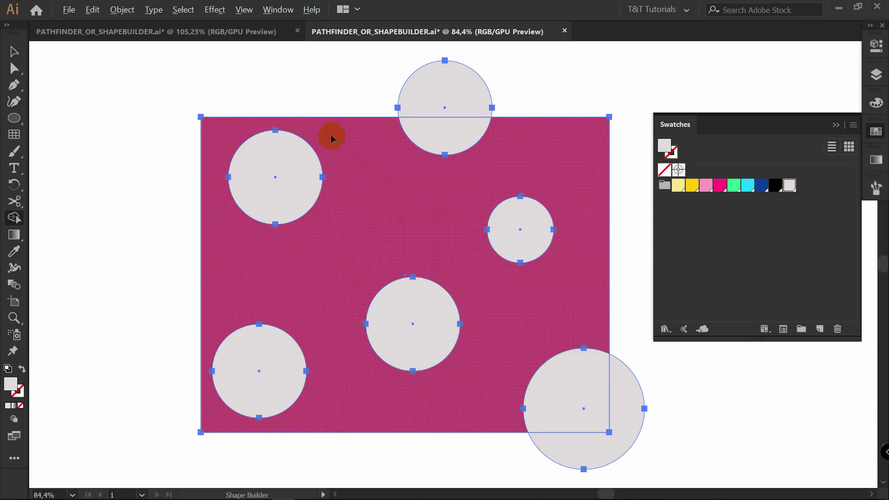
pyautogui.click(287, 169)
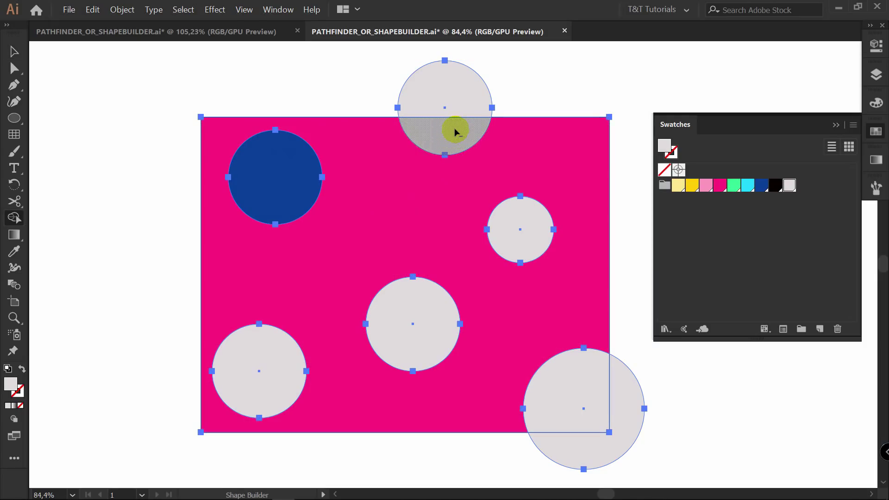
pyautogui.click(456, 133)
pyautogui.click(520, 228)
pyautogui.click(427, 337)
pyautogui.click(265, 373)
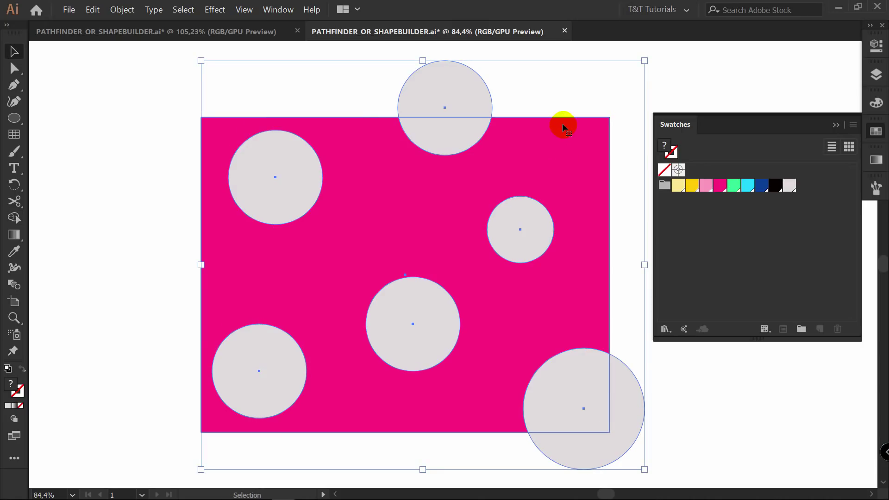
pyautogui.click(569, 83)
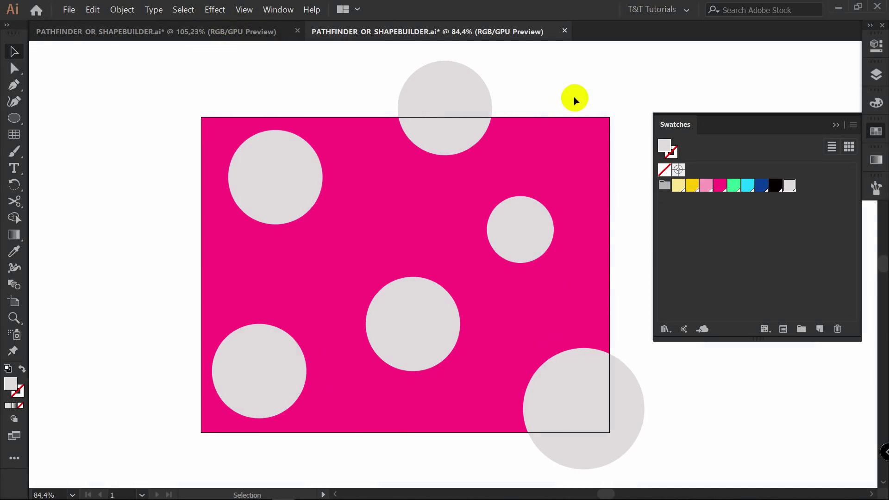
# Select all six gray circles without the rectangles behind them and group them
pyautogui.moveTo(150, 46); pyautogui.dragTo(658, 464)
pyautogui.keyDown('shift'); pyautogui.click(587, 143); pyautogui.keyUp('shift')
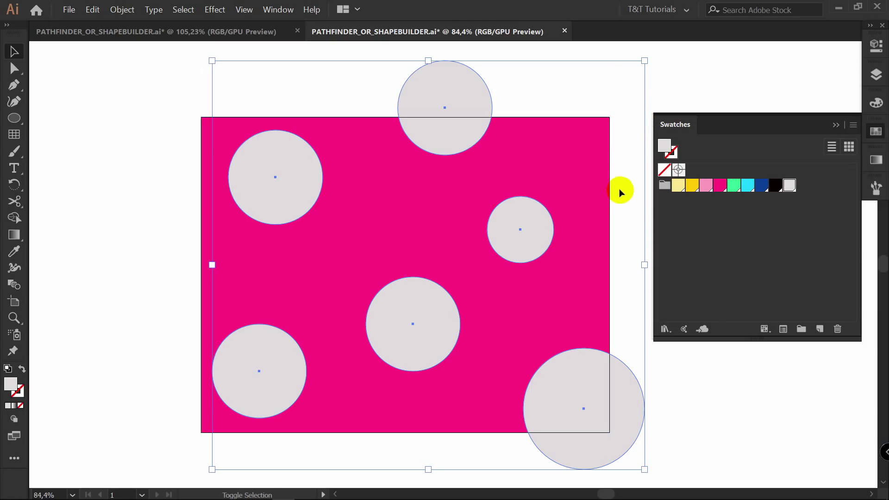
pyautogui.hotkey('ctrl', 'g')
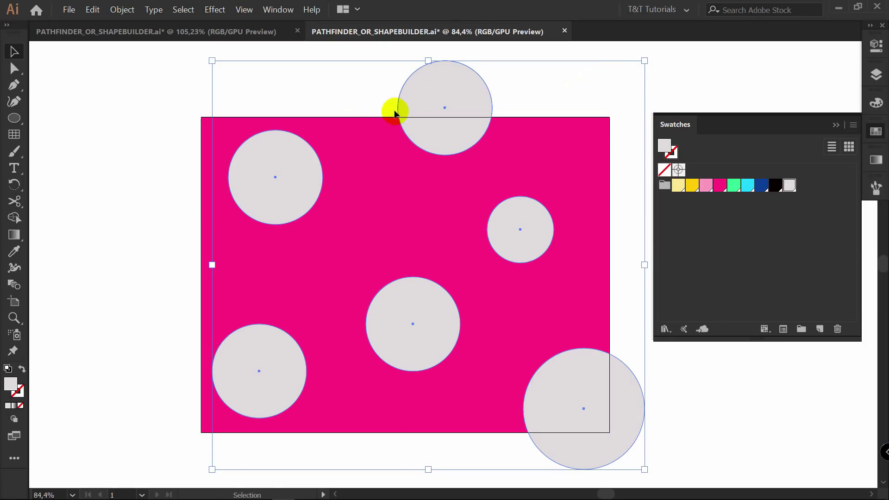
# Add the magenta rectangle to the grouped circles' selection and subtract the circles from it with Pathfinder's Minus Front
pyautogui.keyDown('shift'); pyautogui.click(311, 393); pyautogui.keyUp('shift')
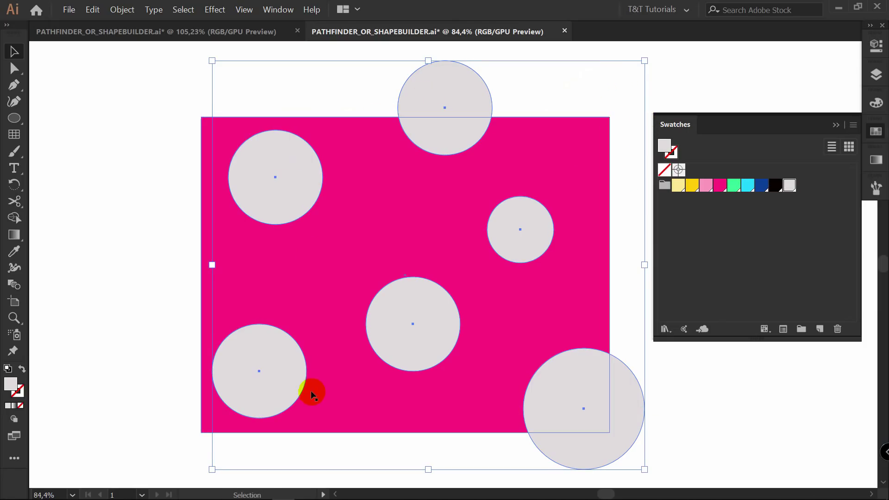
pyautogui.keyDown('shift'); pyautogui.click(227, 126); pyautogui.keyUp('shift')
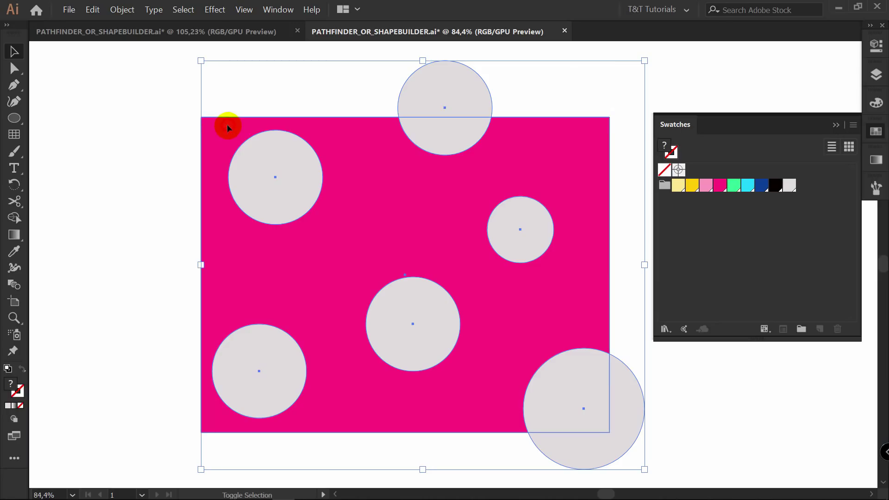
pyautogui.click(875, 46)
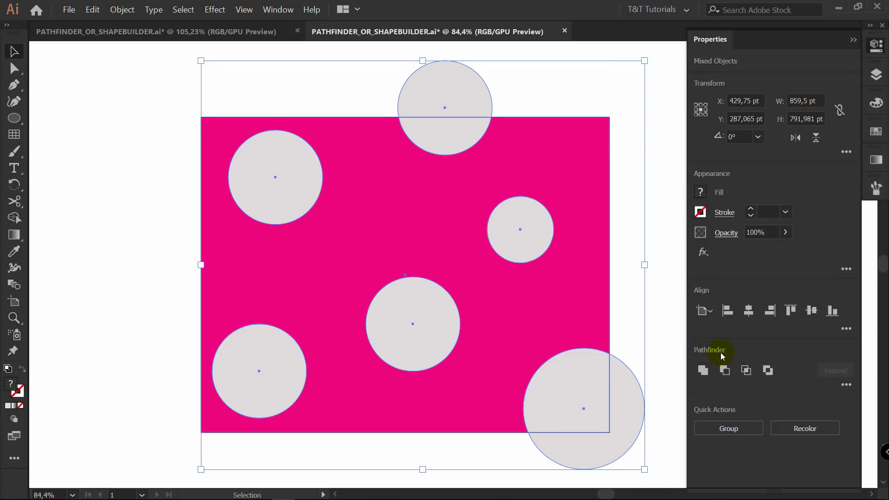
pyautogui.click(725, 370)
pyautogui.click(646, 272)
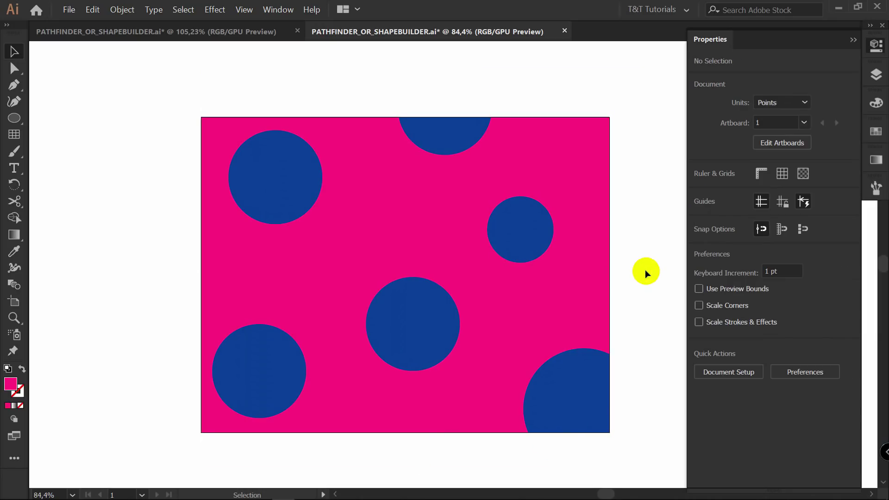
# Apply a Drop Shadow effect to the perforated magenta rectangle with both X and Y offsets set to 0 pt
pyautogui.click(422, 229)
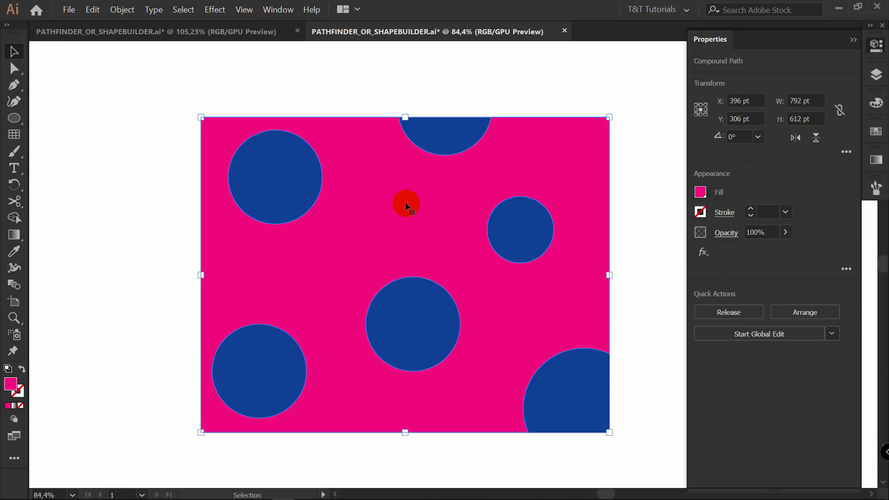
pyautogui.click(215, 10)
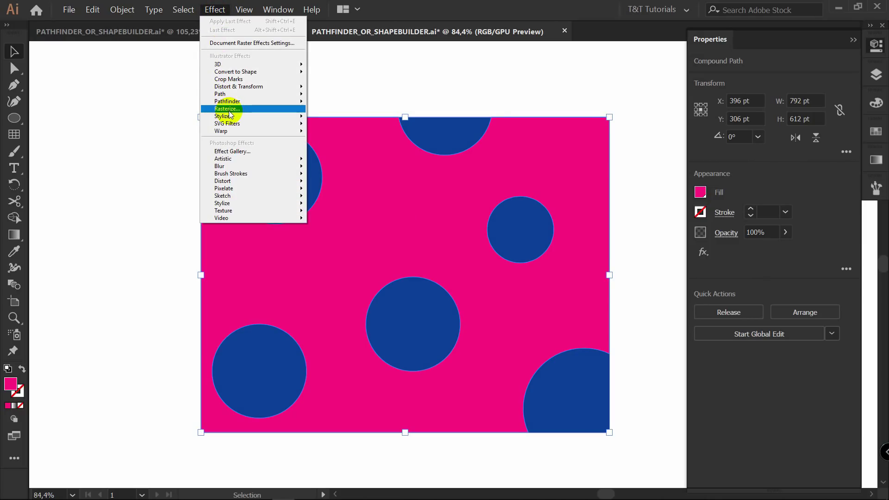
pyautogui.moveTo(231, 117)
pyautogui.click(335, 117)
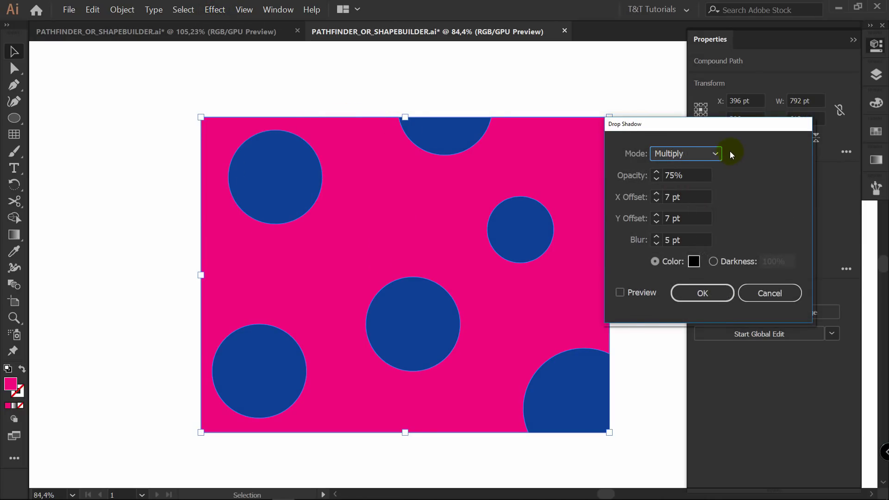
pyautogui.click(637, 291)
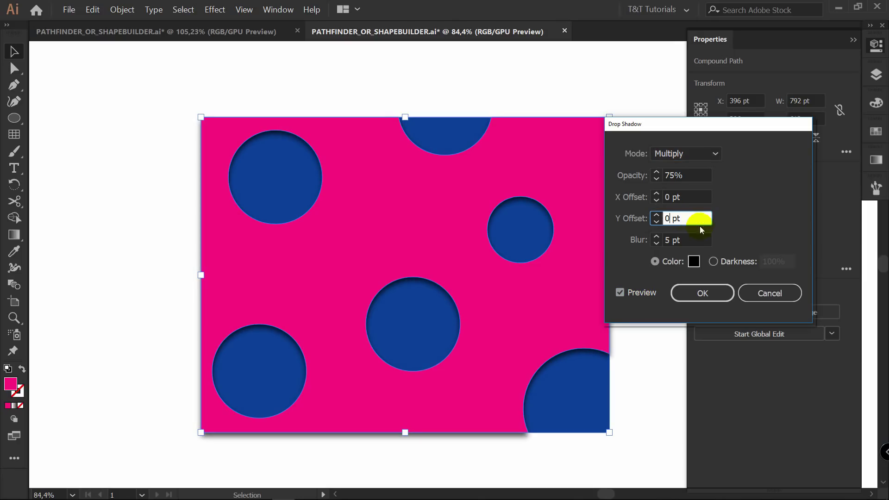
pyautogui.click(665, 194)
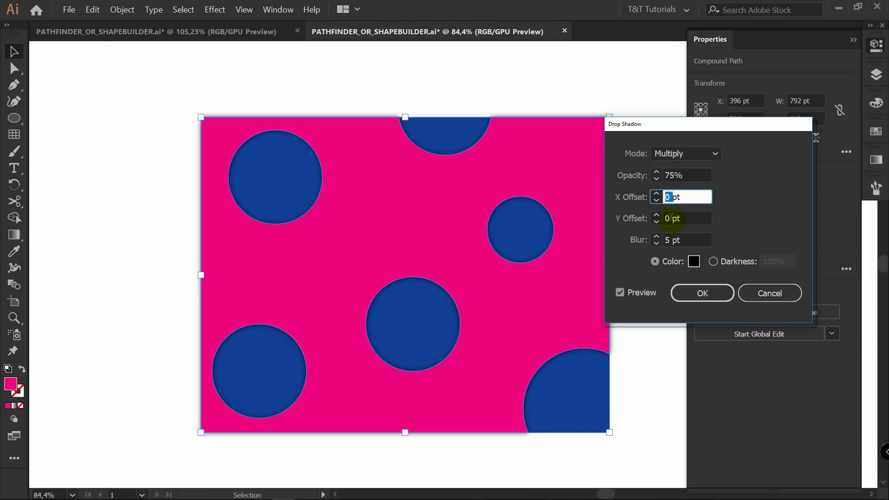
pyautogui.doubleClick(666, 218)
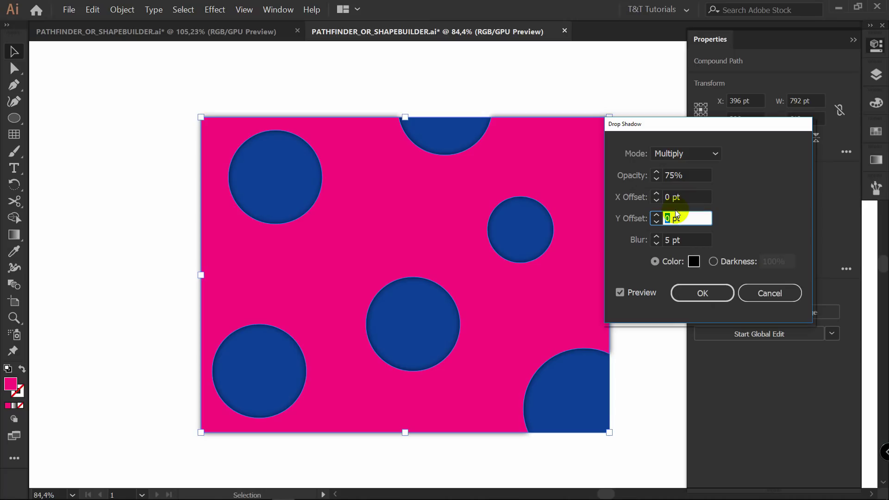
pyautogui.click(702, 294)
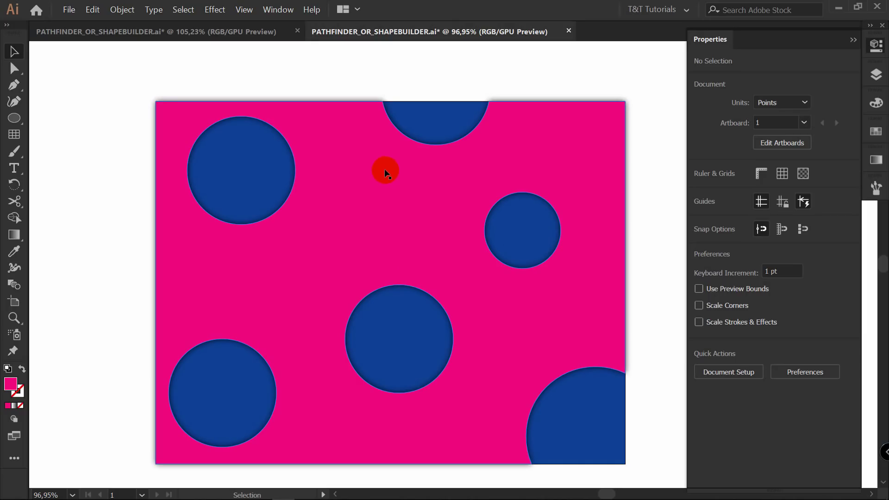
# Draw a yellow rectangle covering the whole artboard on top of the magenta shape
pyautogui.press('m')
pyautogui.moveTo(155, 101); pyautogui.dragTo(624, 461)
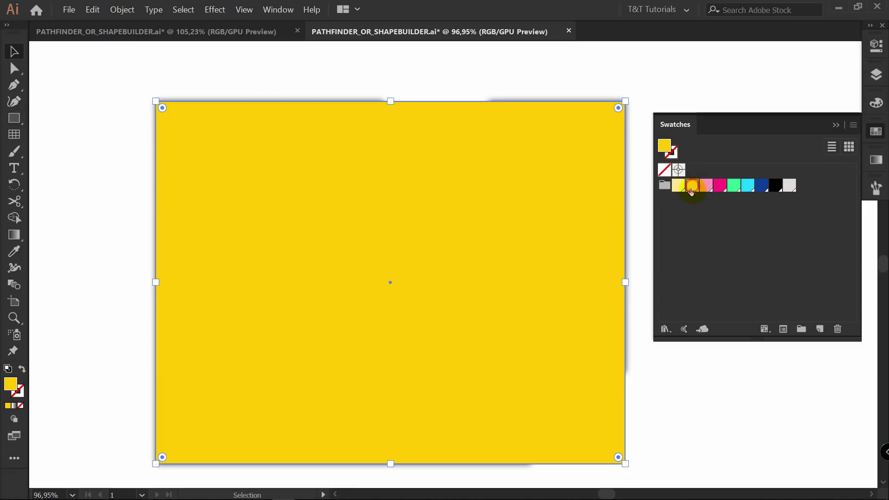
pyautogui.click(543, 72)
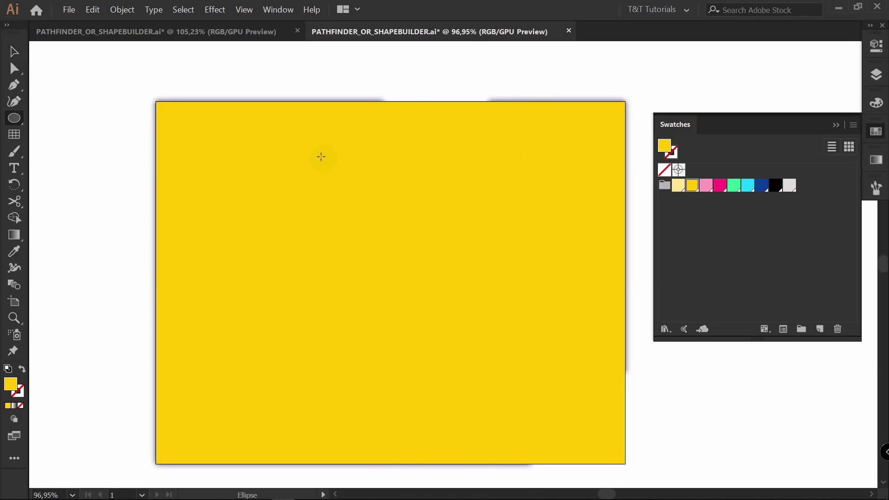
# Draw six light gray circles of different sizes over the yellow rectangle, with one crossing its bottom edge and one its right edge
pyautogui.press('l')
pyautogui.click(790, 185)
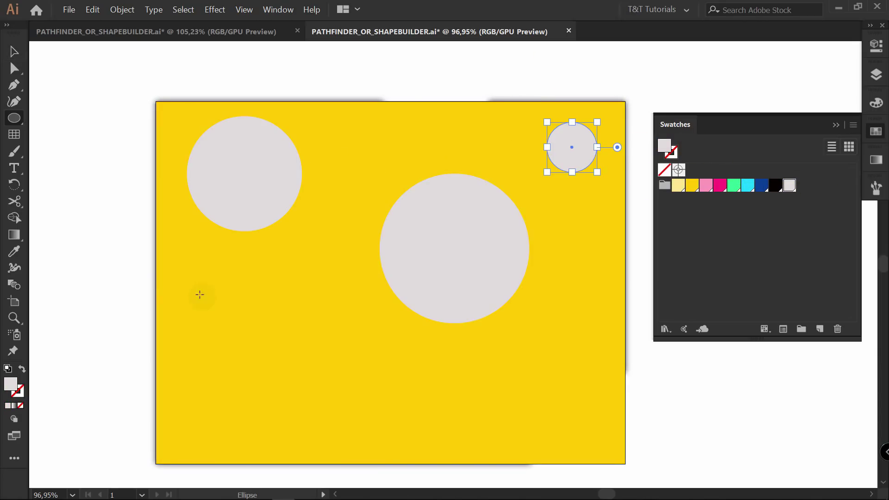
pyautogui.moveTo(173, 296); pyautogui.dragTo(316, 439)
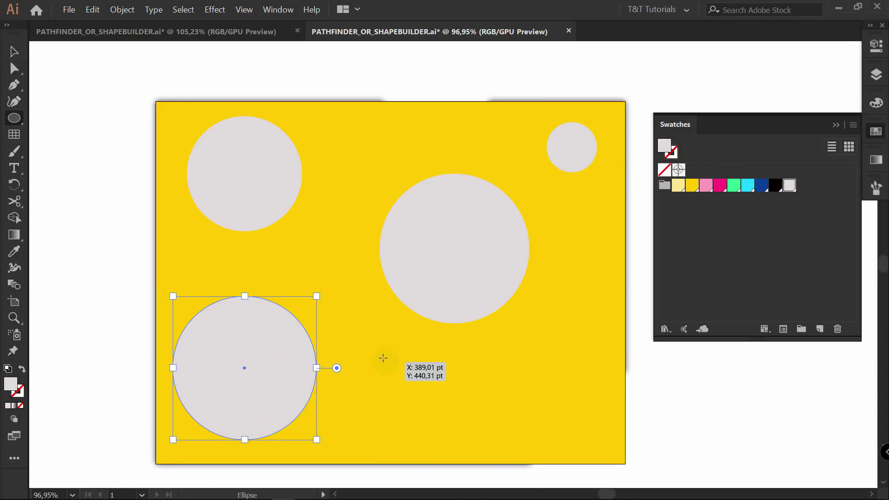
pyautogui.moveTo(385, 360); pyautogui.dragTo(512, 479)
pyautogui.moveTo(571, 329); pyautogui.dragTo(697, 417)
# Move the circle on the rectangle's right edge slightly up and inward, and shift the large central circle slightly up
pyautogui.press('v')
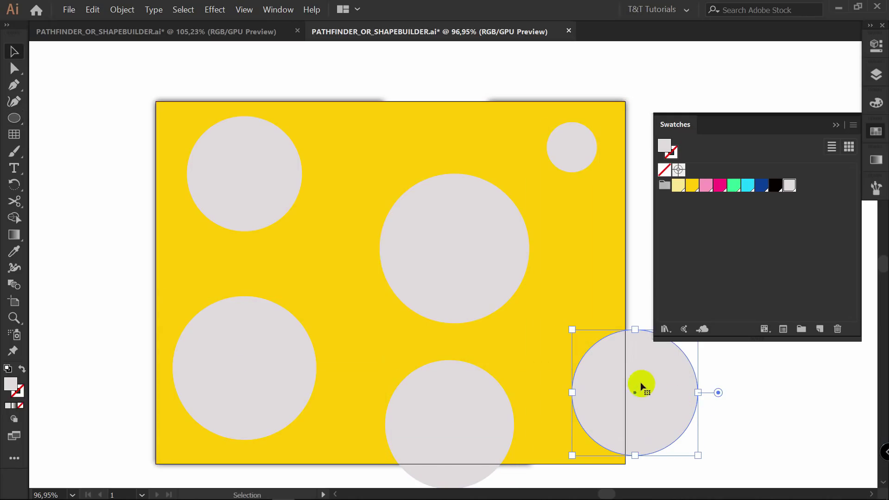
pyautogui.moveTo(641, 385); pyautogui.dragTo(623, 360)
pyautogui.moveTo(461, 273); pyautogui.dragTo(455, 239)
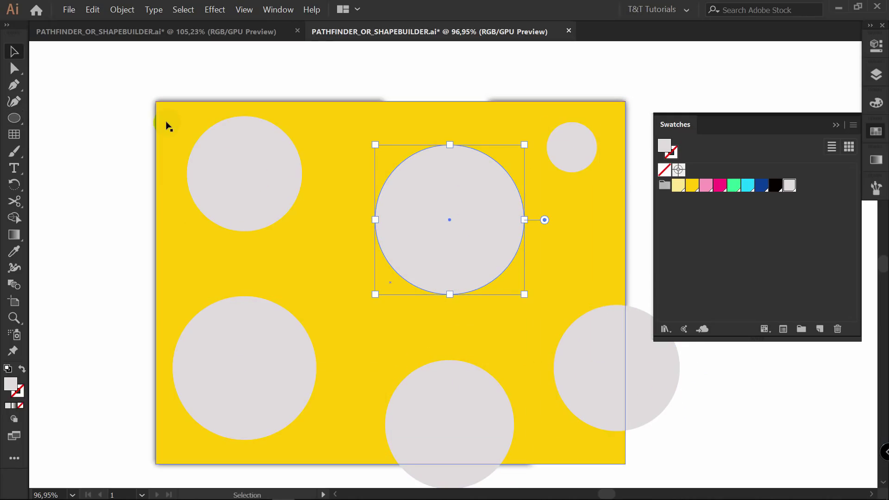
# Select all six gray circles over the yellow rectangle and group them
pyautogui.click(235, 149)
pyautogui.keyDown('shift'); pyautogui.click(458, 194); pyautogui.keyUp('shift')
pyautogui.keyDown('shift'); pyautogui.click(574, 147); pyautogui.keyUp('shift')
pyautogui.keyDown('shift'); pyautogui.click(605, 359); pyautogui.keyUp('shift')
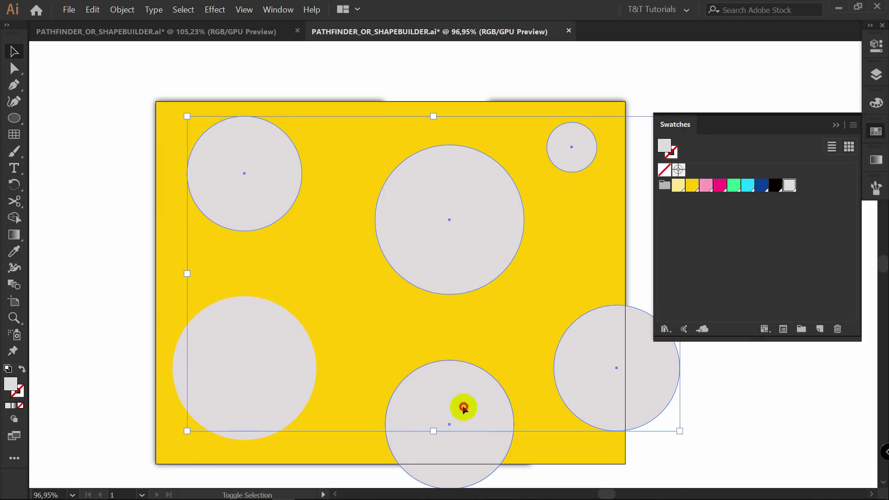
pyautogui.keyDown('shift'); pyautogui.click(463, 407); pyautogui.keyUp('shift')
pyautogui.keyDown('shift'); pyautogui.click(254, 362); pyautogui.keyUp('shift')
pyautogui.hotkey('ctrl', 'g')
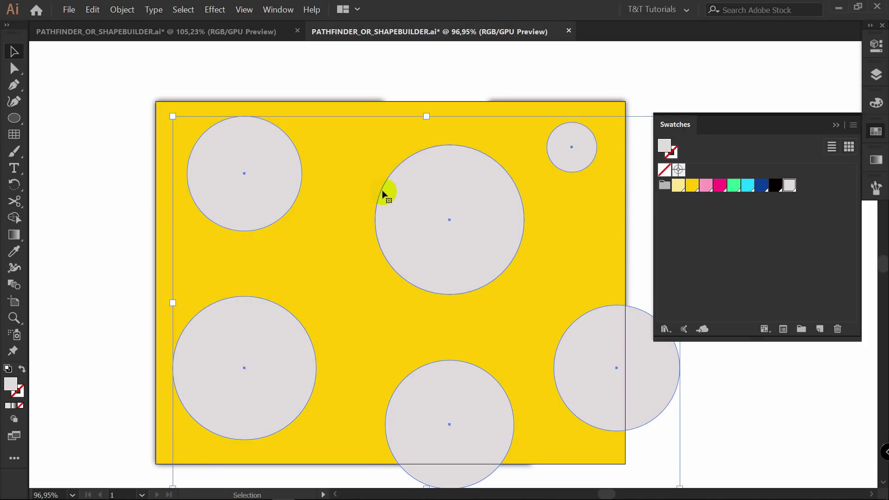
# Add the yellow rectangle to the circle group's selection and cut the circles out of it with Pathfinder's Minus Front
pyautogui.keyDown('shift'); pyautogui.click(334, 109); pyautogui.keyUp('shift')
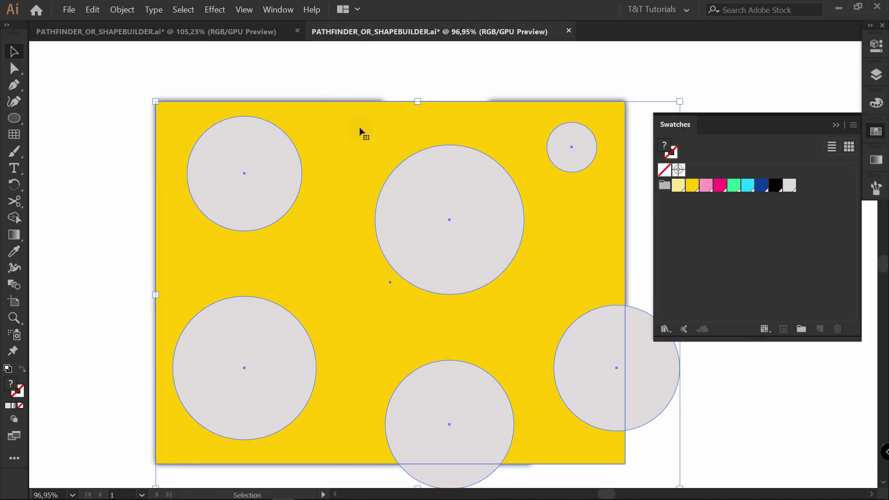
pyautogui.click(877, 45)
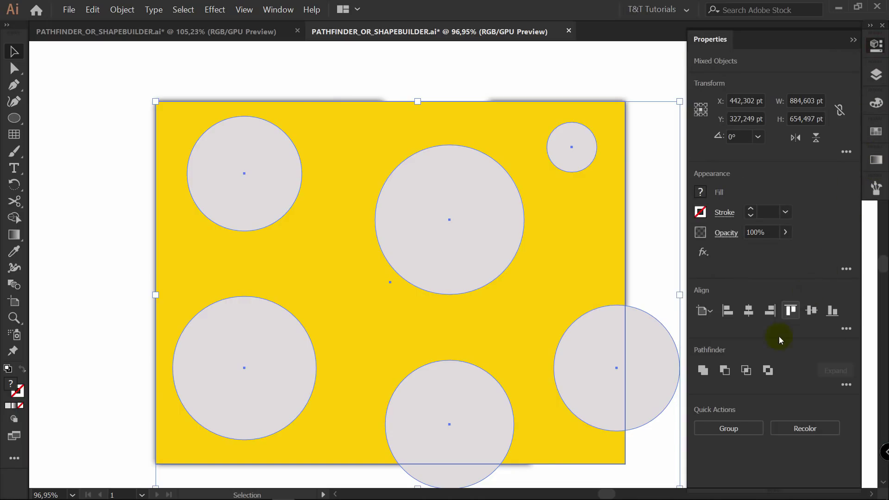
pyautogui.click(727, 369)
pyautogui.click(482, 61)
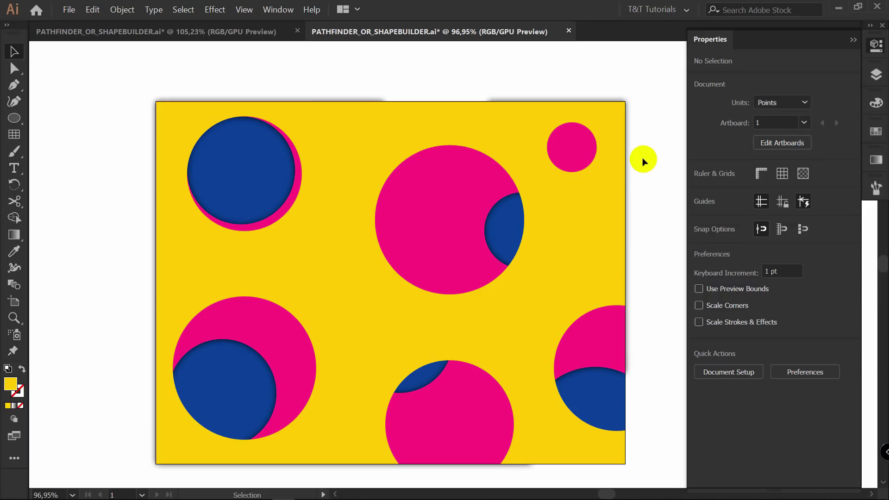
# Delete the perforated yellow and magenta shapes, leaving only the blue rectangle
pyautogui.click(562, 172)
pyautogui.press('Delete')
pyautogui.click(584, 138)
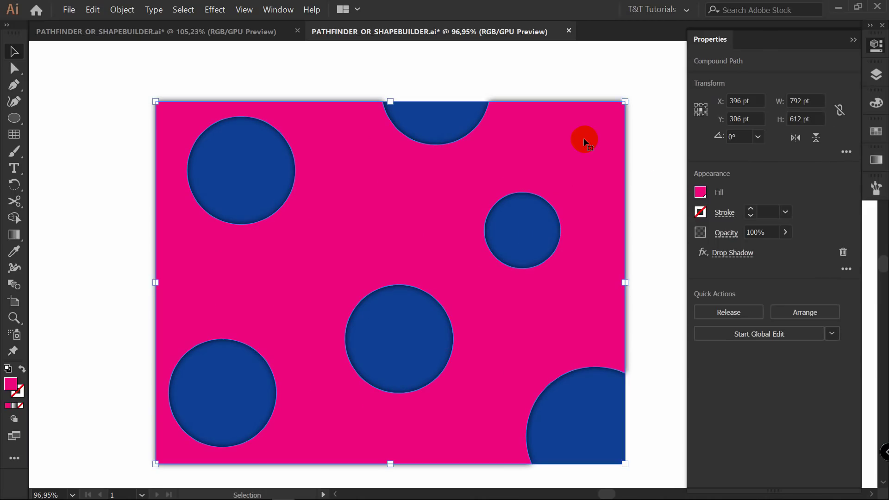
pyautogui.press('Delete')
# Draw a new solid magenta rectangle covering the whole artboard
pyautogui.click(876, 131)
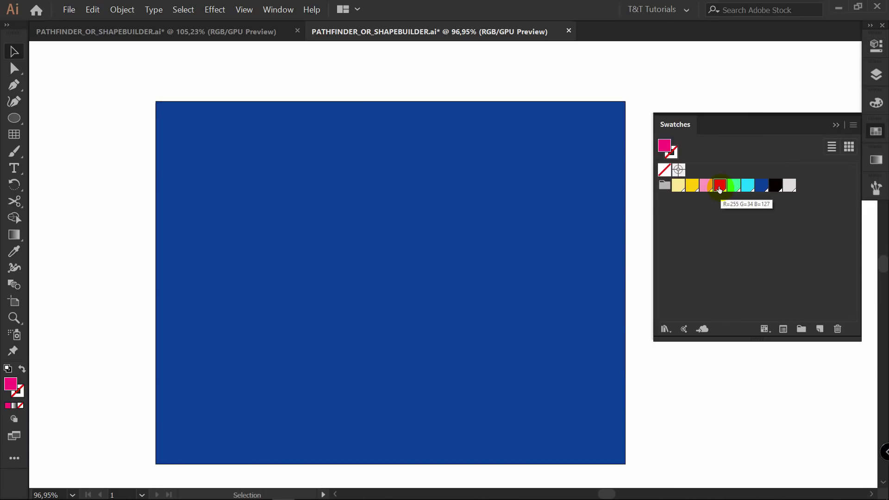
pyautogui.press('l')
pyautogui.press('m')
pyautogui.moveTo(156, 101); pyautogui.dragTo(625, 463)
pyautogui.press('v')
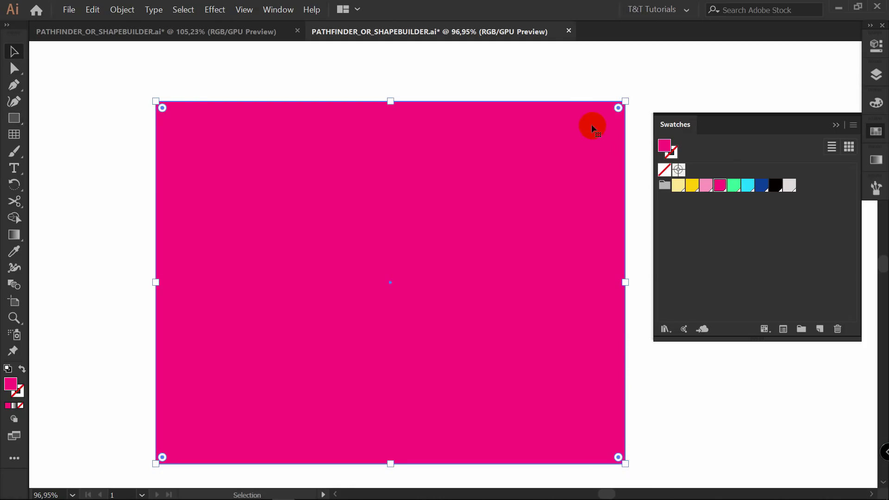
# Bring up the Transparency settings for the magenta rectangle, collapse and reopen them, and place them near the artboard's lower-left corner
pyautogui.click(276, 10)
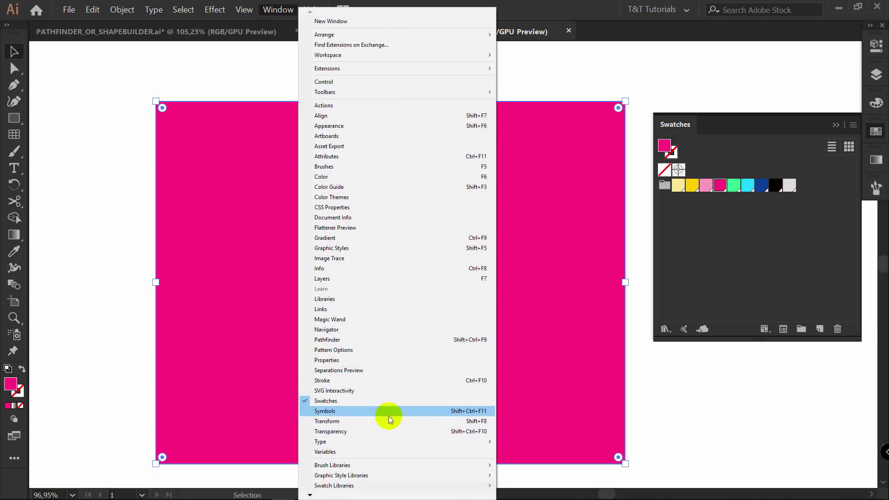
pyautogui.click(347, 430)
pyautogui.moveTo(167, 373); pyautogui.dragTo(144, 384)
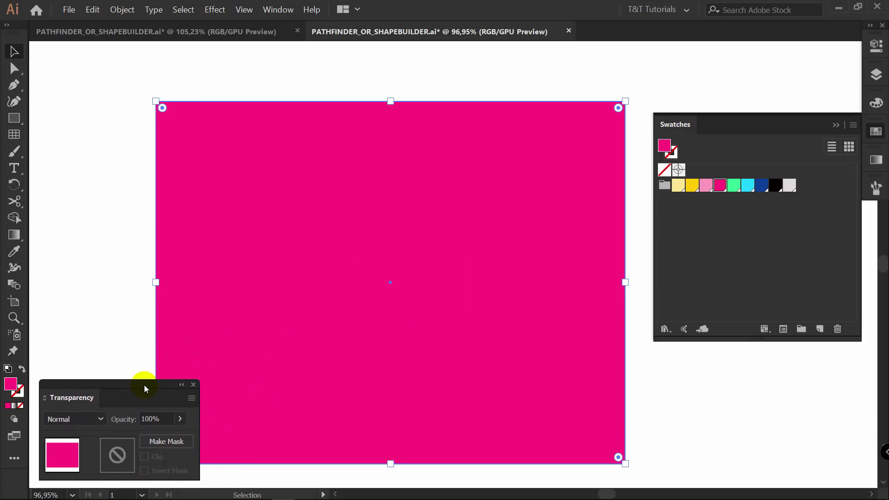
pyautogui.click(182, 385)
pyautogui.moveTo(45, 383); pyautogui.dragTo(85, 350)
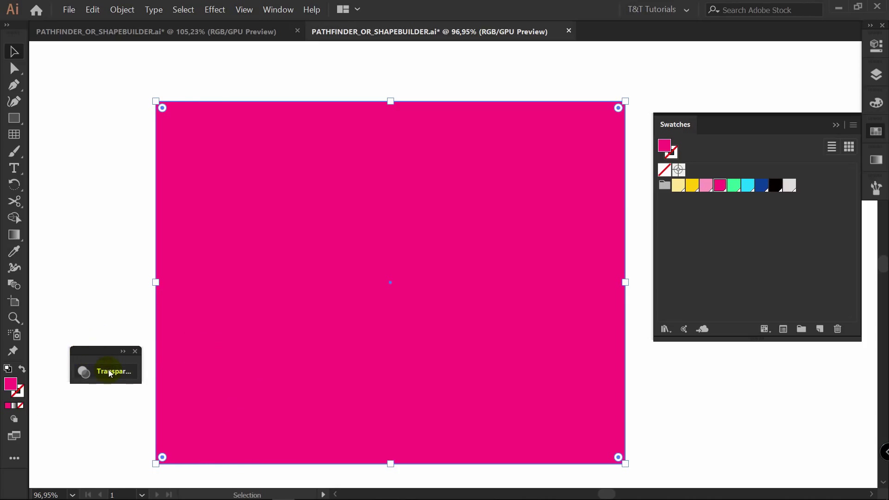
pyautogui.click(115, 372)
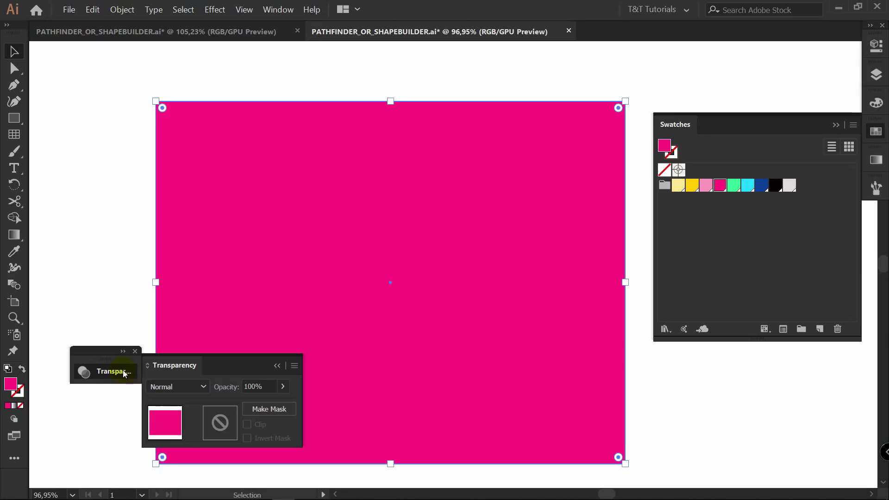
pyautogui.moveTo(219, 362); pyautogui.dragTo(132, 384)
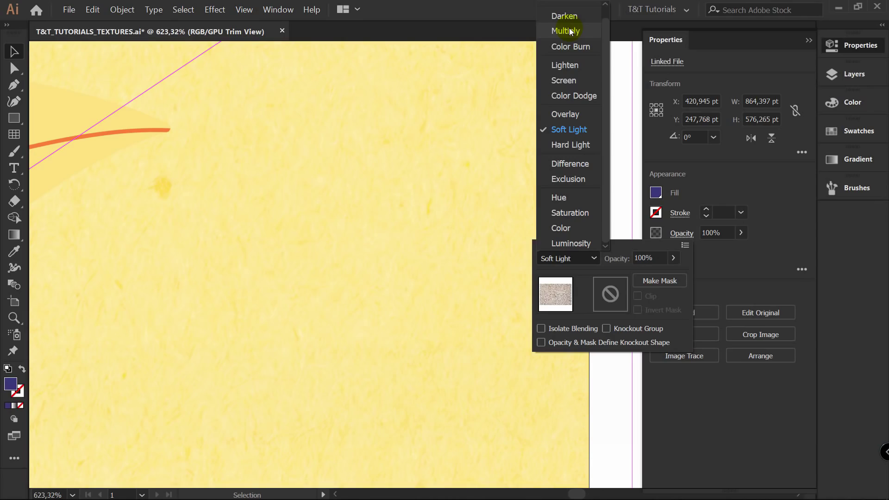
# In the textures document, set the linked paper texture's blend mode to Multiply and reduce its opacity
pyautogui.click(564, 29)
pyautogui.click(742, 232)
pyautogui.moveTo(746, 249); pyautogui.dragTo(704, 251)
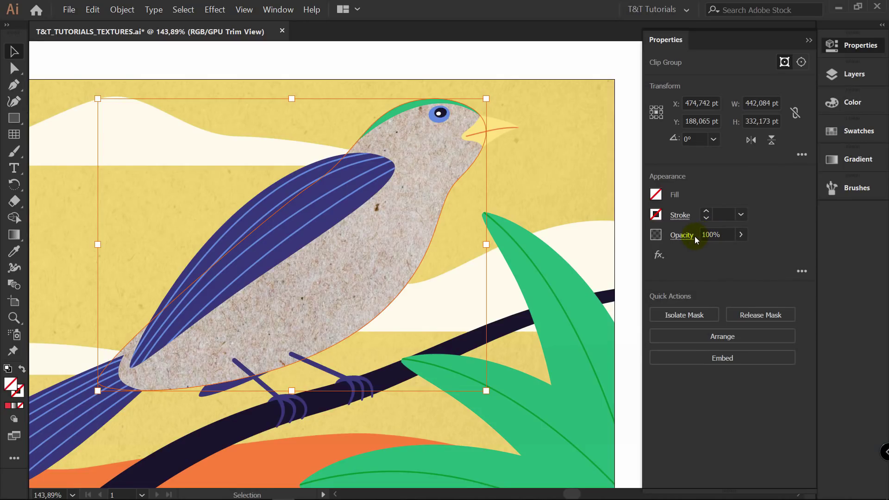
# Change the blend mode of the clipped paper texture covering the bird's body
pyautogui.click(681, 235)
pyautogui.click(567, 261)
pyautogui.click(574, 45)
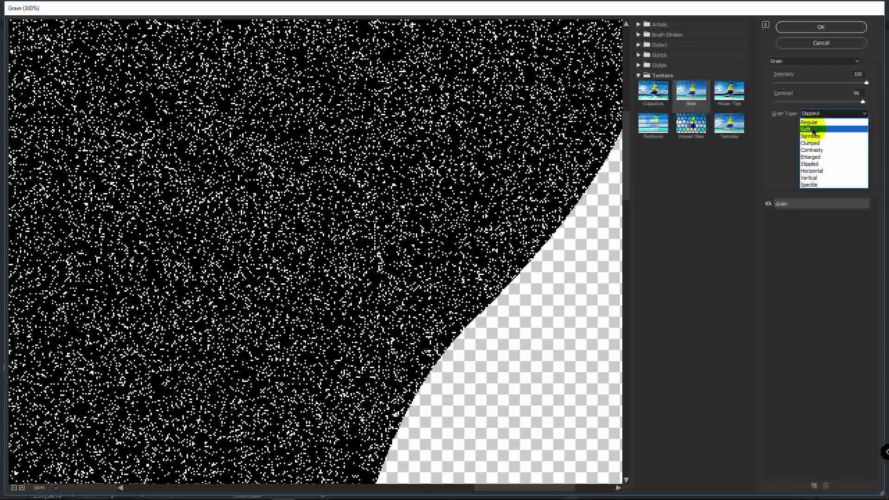
# Set the Grain texture effect's grain type to Soft and inspect the grain on the bird's wing
pyautogui.click(814, 130)
pyautogui.press('z')
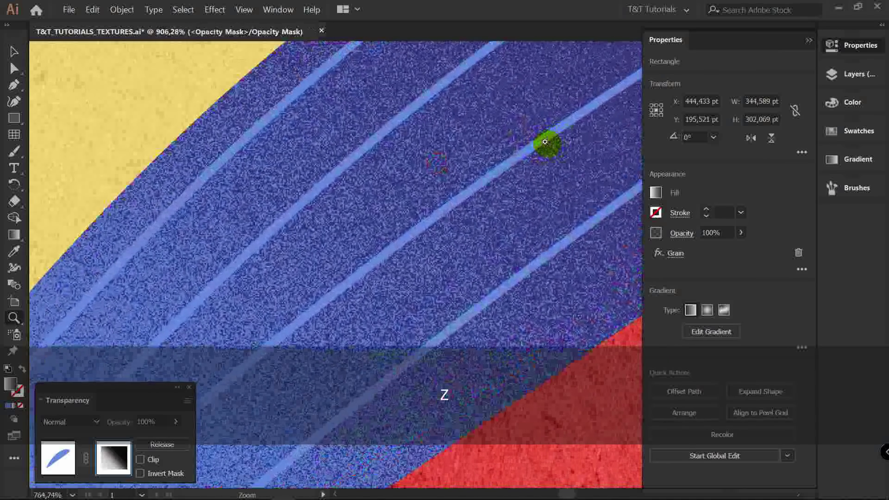
pyautogui.press('space')
pyautogui.moveTo(545, 142)
pyautogui.mouseDown()
pyautogui.moveTo(478, 198)
pyautogui.moveTo(445, 185)
pyautogui.mouseUp()
# Move the black freeform gradient point below the branch slightly up in its opacity mask
pyautogui.press('z')
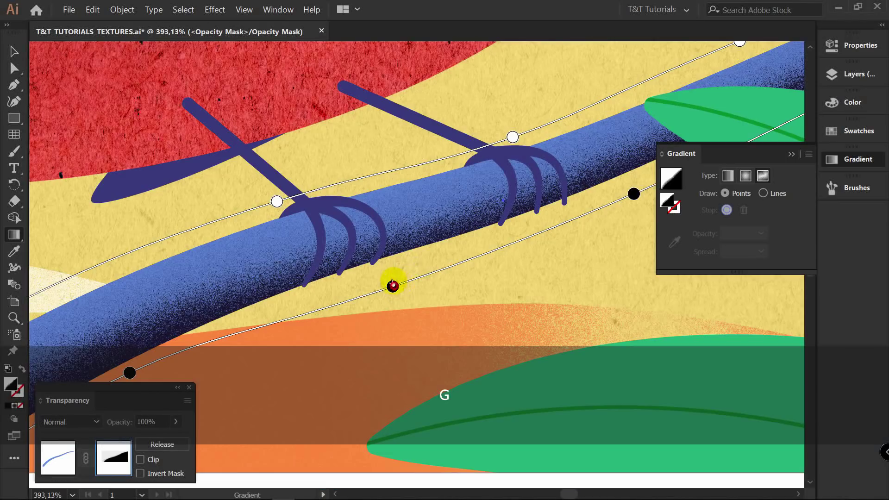
pyautogui.moveTo(391, 284)
pyautogui.mouseDown()
pyautogui.moveTo(391, 257)
pyautogui.moveTo(393, 270)
pyautogui.mouseUp()
pyautogui.press('z')
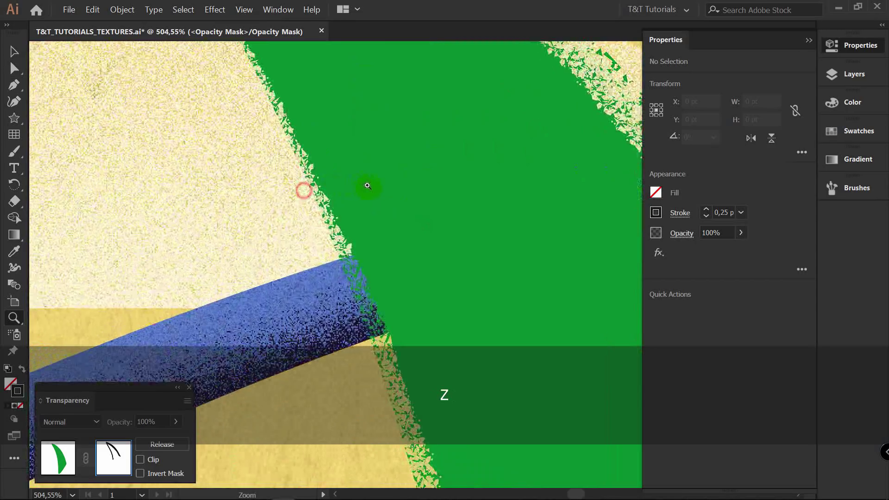
# Reshape the stroke along the leaf's upper edge in its opacity mask by adjusting the direction handle of the top anchor
pyautogui.press('v')
pyautogui.press('space')
pyautogui.moveTo(369, 127); pyautogui.dragTo(293, 224)
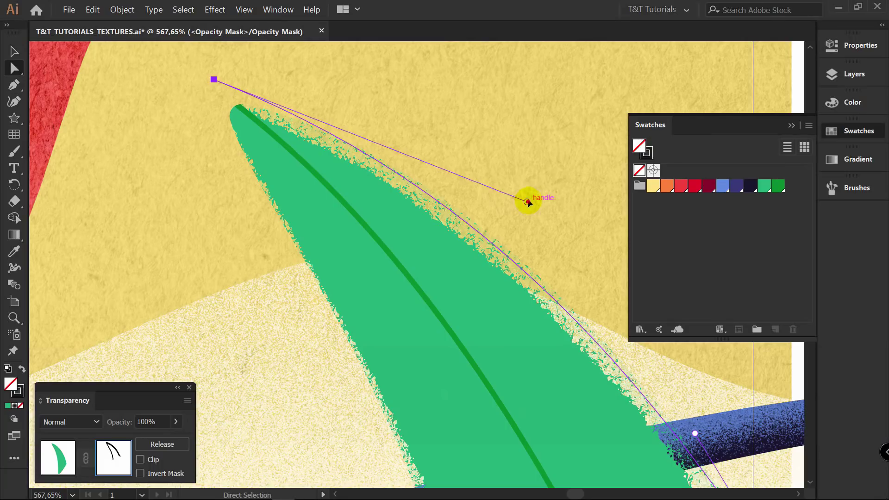
pyautogui.moveTo(529, 202)
pyautogui.mouseDown()
pyautogui.moveTo(550, 183)
pyautogui.moveTo(540, 191)
pyautogui.mouseUp()
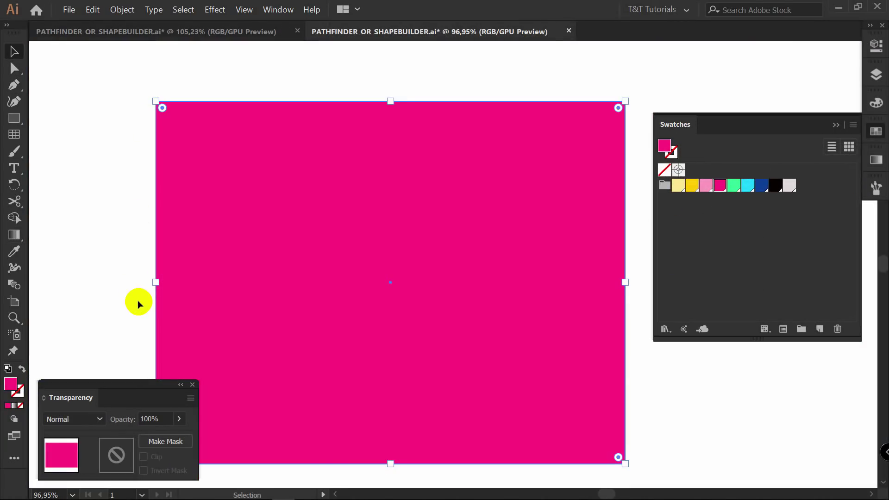
# In the shape builder document, make an opacity mask for the magenta rectangle with Clip off and open the mask for editing
pyautogui.click(171, 442)
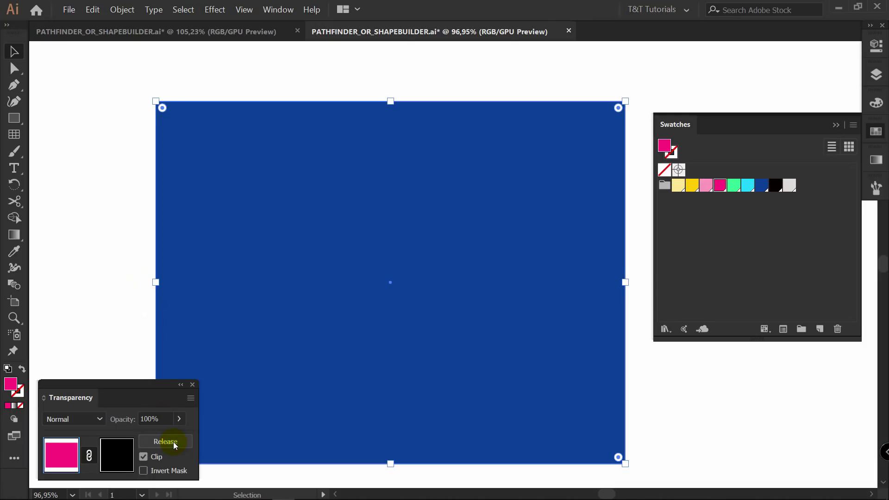
pyautogui.click(143, 457)
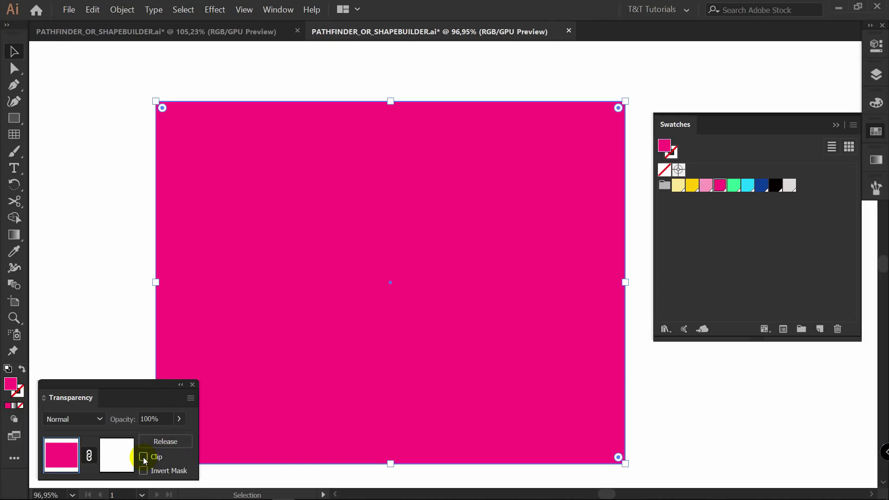
pyautogui.click(113, 453)
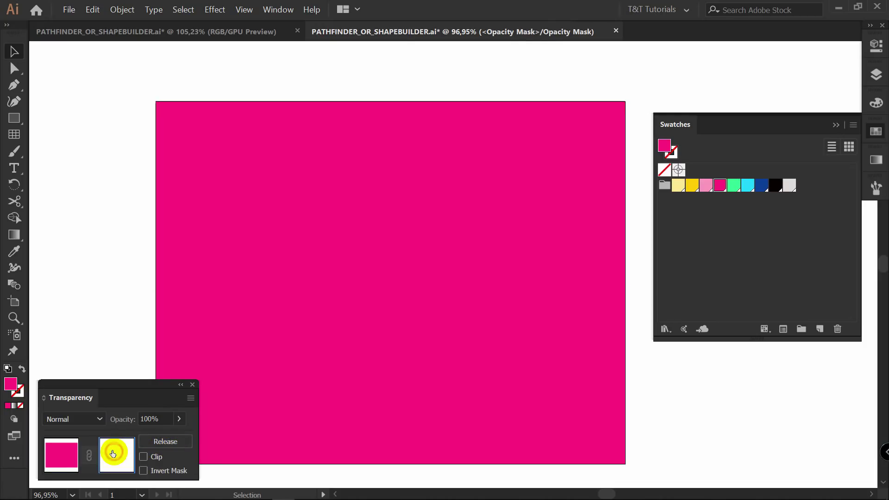
pyautogui.click(876, 75)
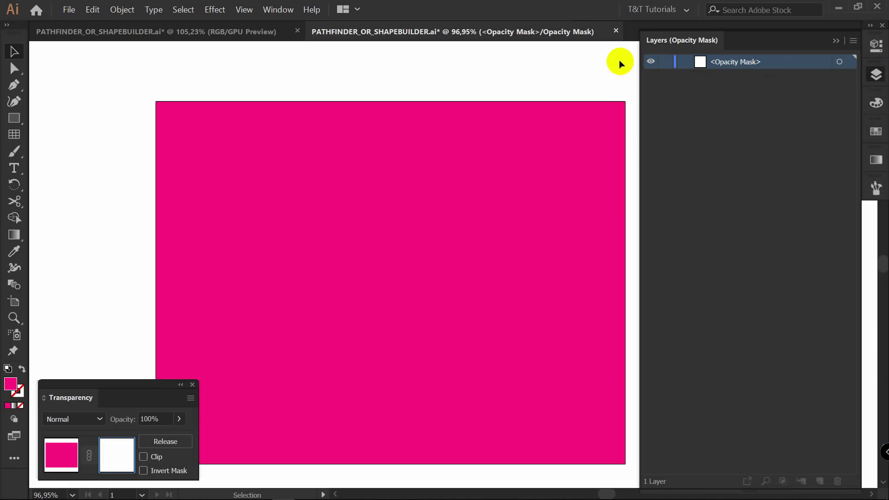
pyautogui.moveTo(560, 191)
pyautogui.mouseDown()
pyautogui.moveTo(232, 135)
pyautogui.moveTo(100, 94)
pyautogui.mouseUp()
pyautogui.moveTo(107, 87)
pyautogui.mouseDown()
pyautogui.moveTo(206, 148)
pyautogui.moveTo(464, 217)
pyautogui.mouseUp()
pyautogui.moveTo(513, 146)
pyautogui.mouseDown()
pyautogui.moveTo(190, 275)
pyautogui.moveTo(101, 234)
pyautogui.mouseUp()
pyautogui.moveTo(421, 302); pyautogui.dragTo(622, 76)
pyautogui.moveTo(537, 159); pyautogui.dragTo(539, 158)
# Switch the color sliders to grayscale and set the fill to black
pyautogui.click(877, 103)
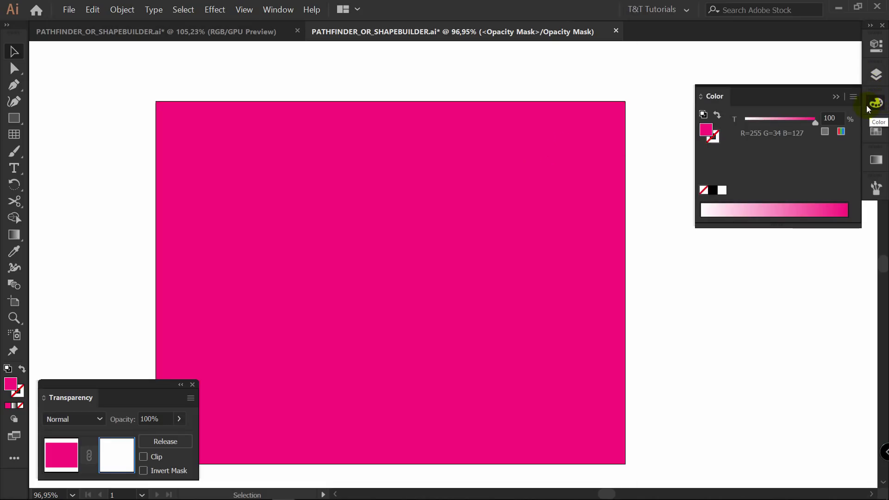
pyautogui.click(854, 97)
pyautogui.click(769, 109)
pyautogui.moveTo(797, 121); pyautogui.dragTo(829, 118)
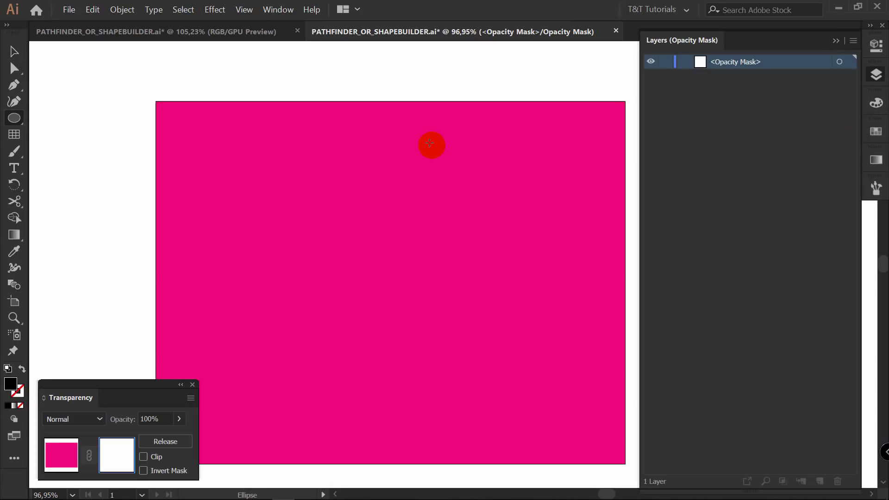
# Draw a black circle in the magenta rectangle's opacity mask and spread copies of different sizes across it
pyautogui.moveTo(254, 145)
pyautogui.keyDown('alt'); pyautogui.mouseDown()
pyautogui.moveTo(510, 239)
pyautogui.moveTo(541, 160)
pyautogui.moveTo(585, 100)
pyautogui.moveTo(336, 355)
pyautogui.mouseUp(); pyautogui.keyUp('alt')
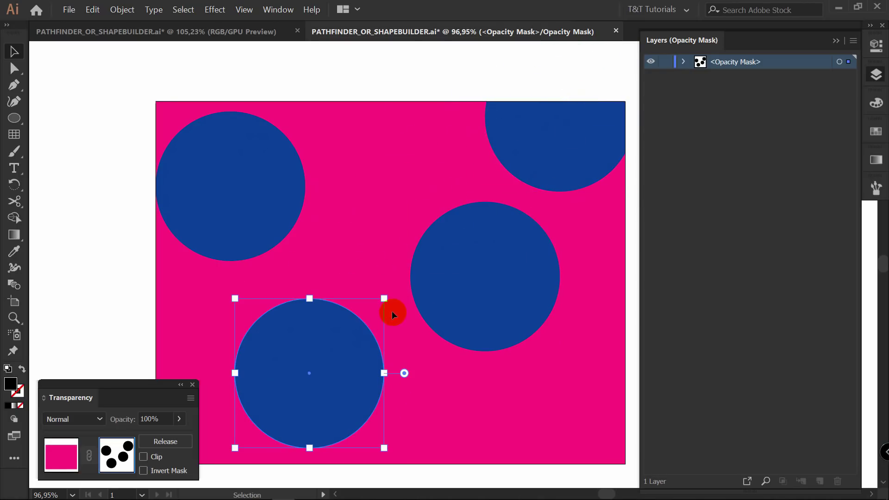
pyautogui.moveTo(385, 299); pyautogui.dragTo(353, 327)
pyautogui.moveTo(334, 357); pyautogui.dragTo(283, 371)
pyautogui.press('z')
pyautogui.moveTo(418, 266); pyautogui.dragTo(411, 224)
pyautogui.press('v')
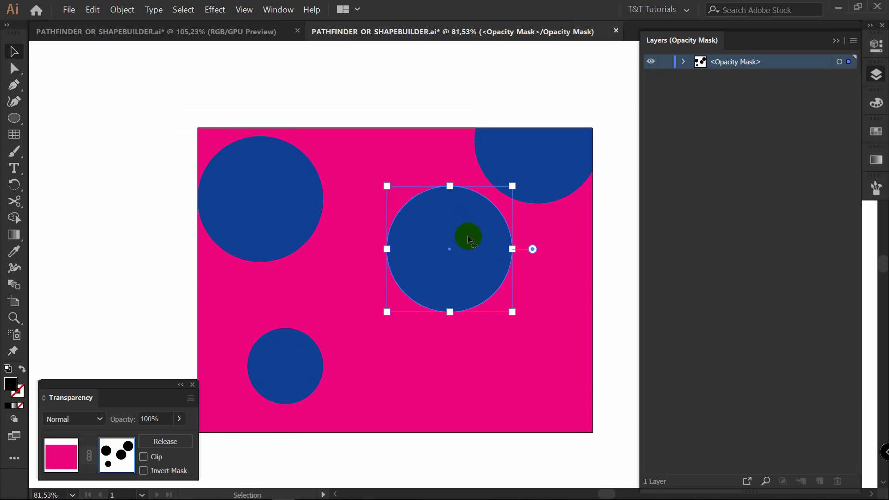
pyautogui.moveTo(500, 241); pyautogui.dragTo(545, 379)
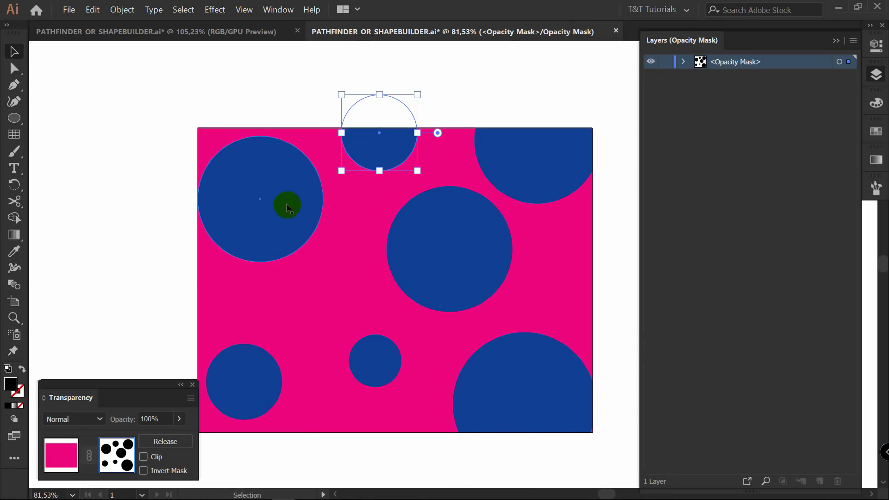
# Add circle copies near the mask's left and right edges, reposition the central and small circles, and return to the artwork
pyautogui.moveTo(286, 205); pyautogui.dragTo(285, 257)
pyautogui.moveTo(446, 259); pyautogui.dragTo(571, 282)
pyautogui.moveTo(474, 278); pyautogui.dragTo(445, 274)
pyautogui.click(496, 105)
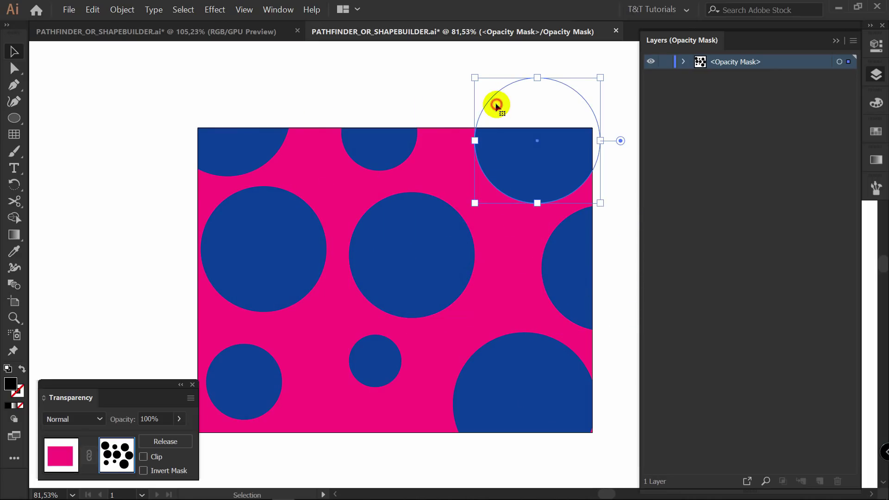
pyautogui.click(433, 81)
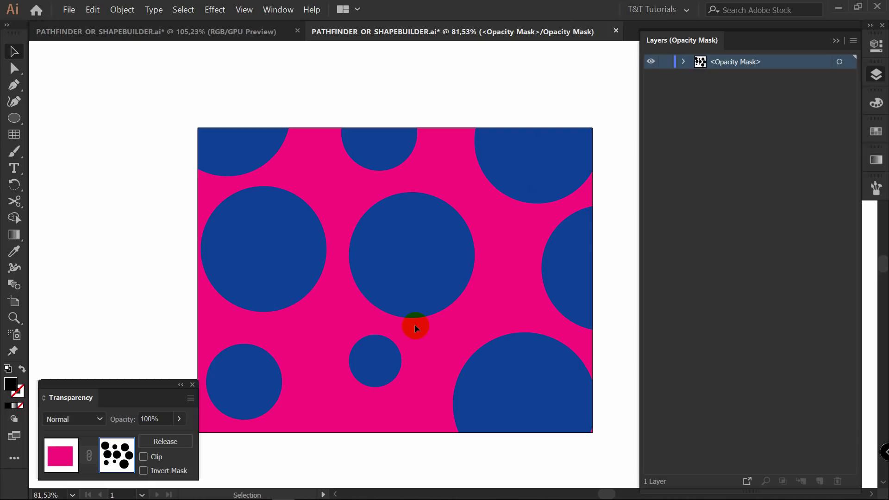
pyautogui.moveTo(381, 360); pyautogui.dragTo(380, 369)
pyautogui.moveTo(402, 308); pyautogui.dragTo(397, 276)
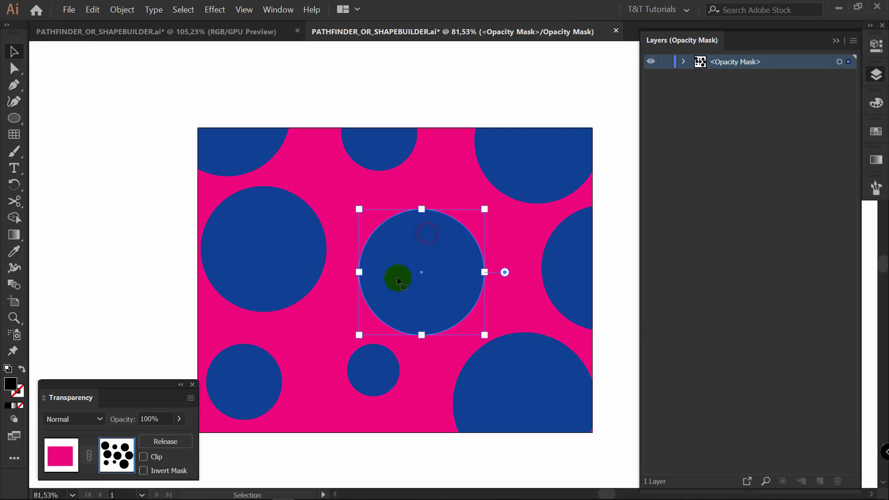
pyautogui.click(58, 459)
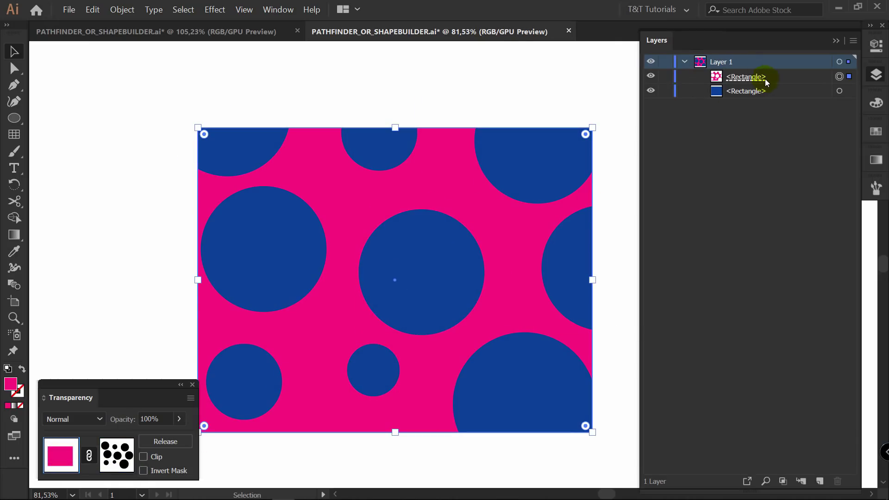
pyautogui.click(506, 63)
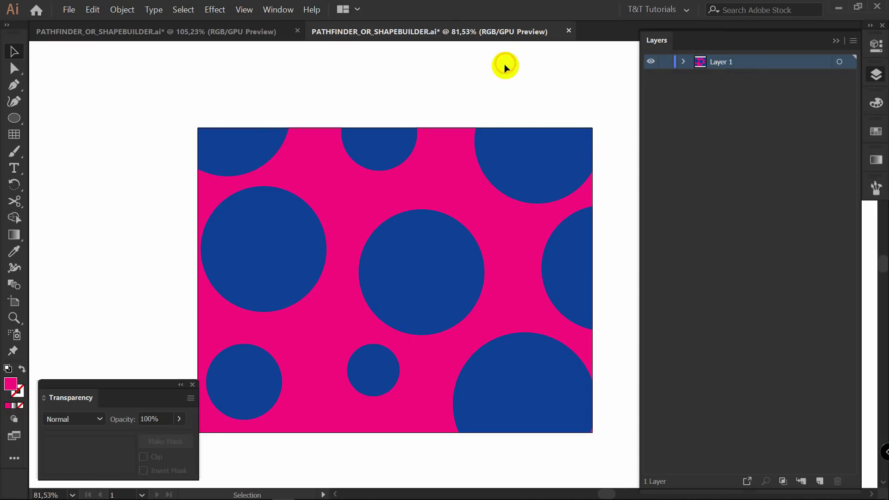
# Draw a rectangle covering the whole artboard above the magenta one and fill it with the yellow swatch
pyautogui.press('m')
pyautogui.moveTo(198, 127); pyautogui.dragTo(592, 432)
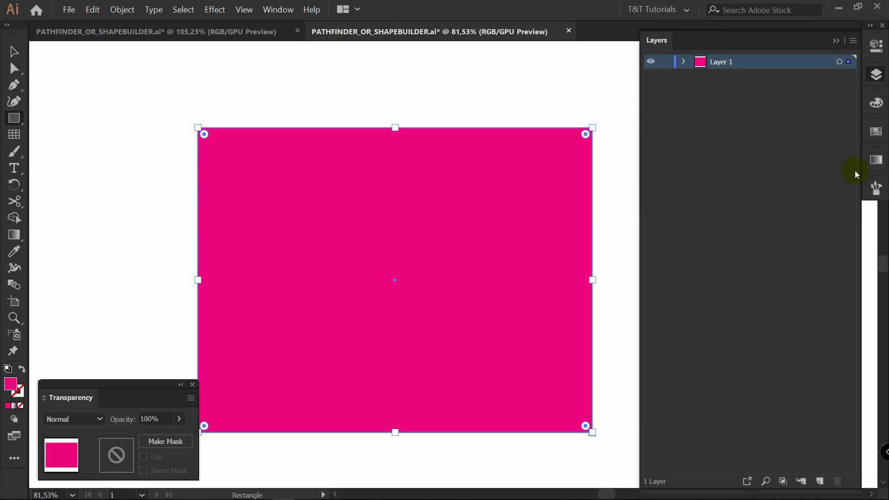
pyautogui.click(877, 131)
pyautogui.click(693, 186)
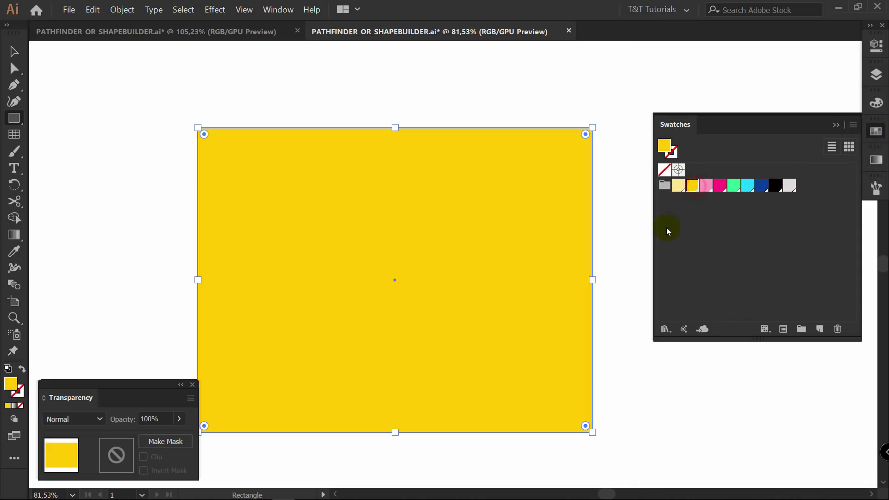
# Make an opacity mask for the yellow rectangle with Clip off, open it for editing, and set the fill to grayscale black
pyautogui.click(176, 441)
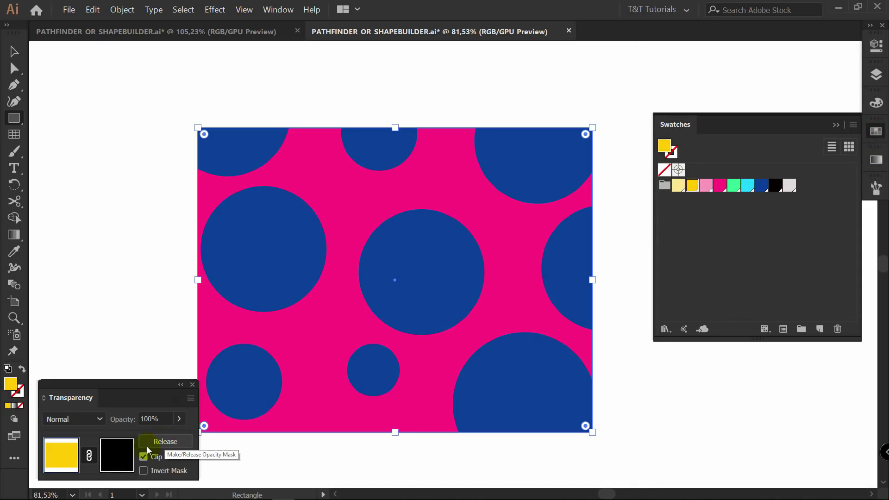
pyautogui.click(143, 458)
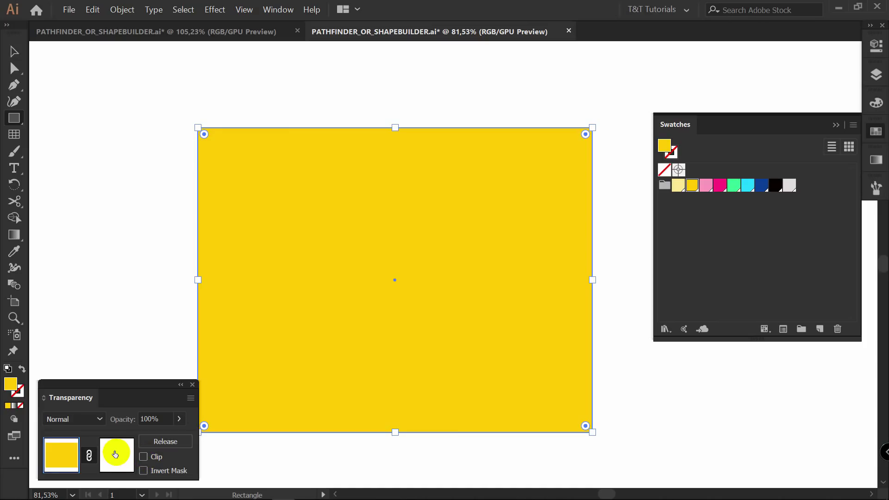
pyautogui.click(115, 454)
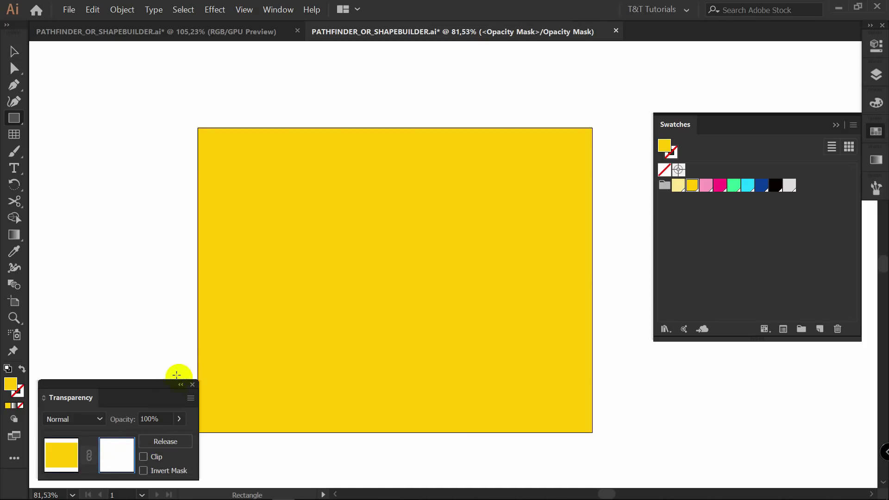
pyautogui.click(877, 102)
pyautogui.click(853, 96)
pyautogui.click(812, 114)
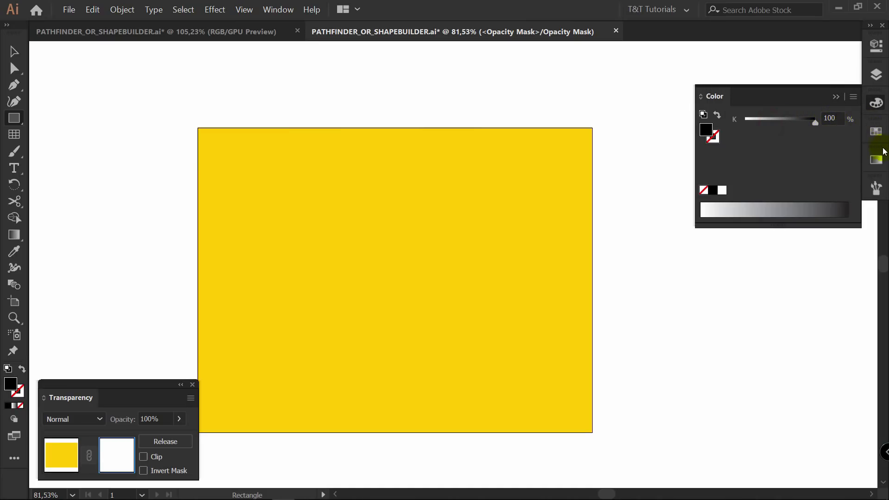
# Draw a large black circle in the upper left of the yellow rectangle's mask and place a smaller copy at the upper right
pyautogui.press('l')
pyautogui.moveTo(202, 139); pyautogui.dragTo(371, 259)
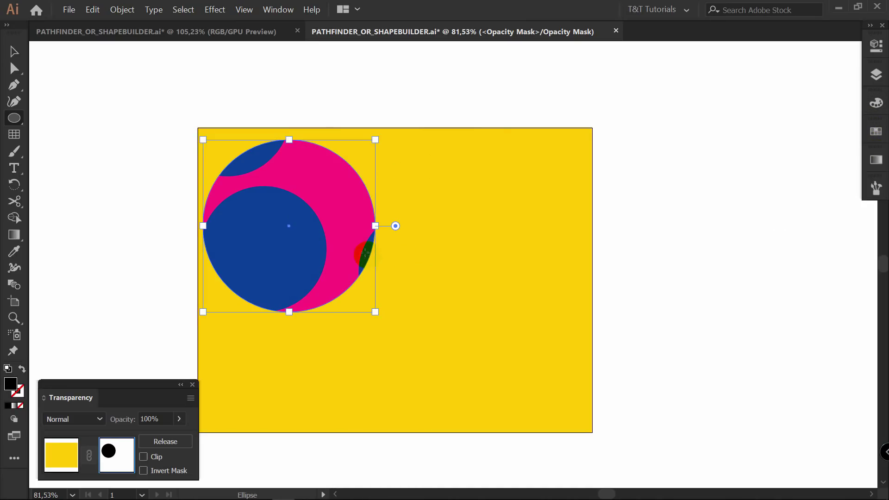
pyautogui.press('v')
pyautogui.moveTo(312, 195); pyautogui.dragTo(569, 168)
pyautogui.moveTo(625, 119); pyautogui.dragTo(590, 155)
# Resize the yellow mask's left circle, add copies of varied sizes across the rectangle, and return to the artwork
pyautogui.moveTo(300, 251); pyautogui.dragTo(276, 227)
pyautogui.moveTo(348, 115); pyautogui.dragTo(313, 149)
pyautogui.moveTo(280, 206); pyautogui.dragTo(230, 179)
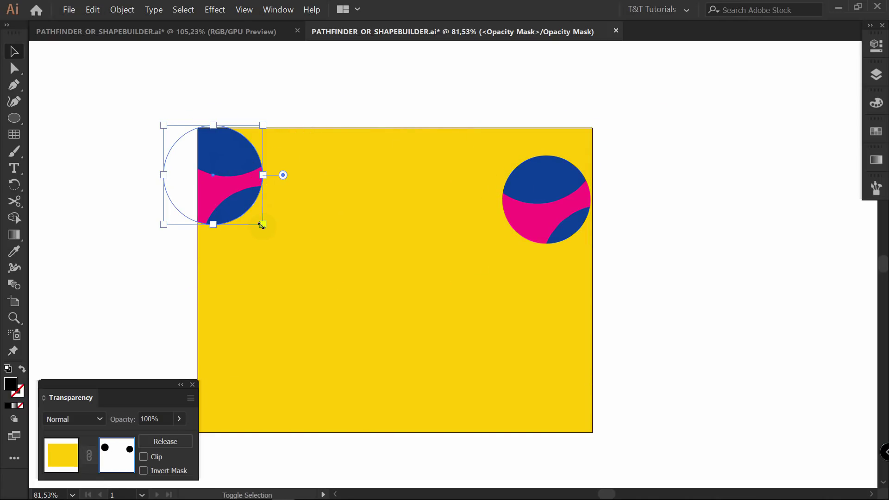
pyautogui.moveTo(260, 223); pyautogui.dragTo(308, 268)
pyautogui.moveTo(536, 220); pyautogui.dragTo(438, 233)
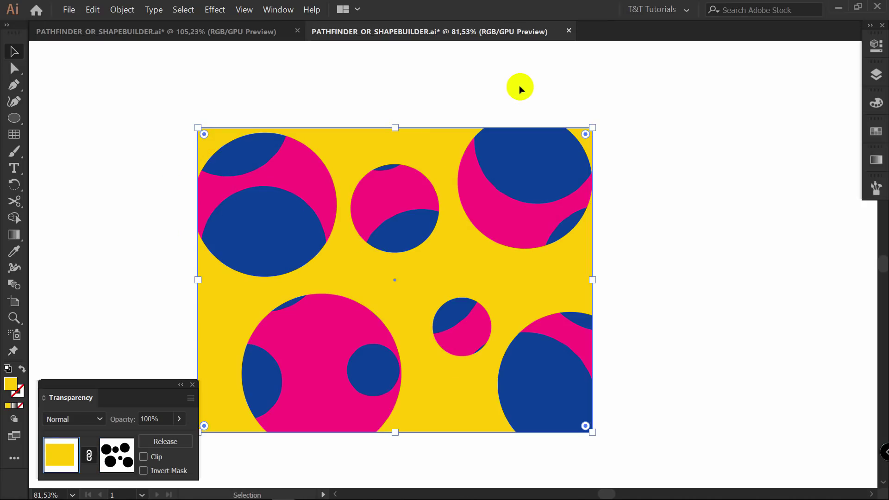
pyautogui.click(517, 85)
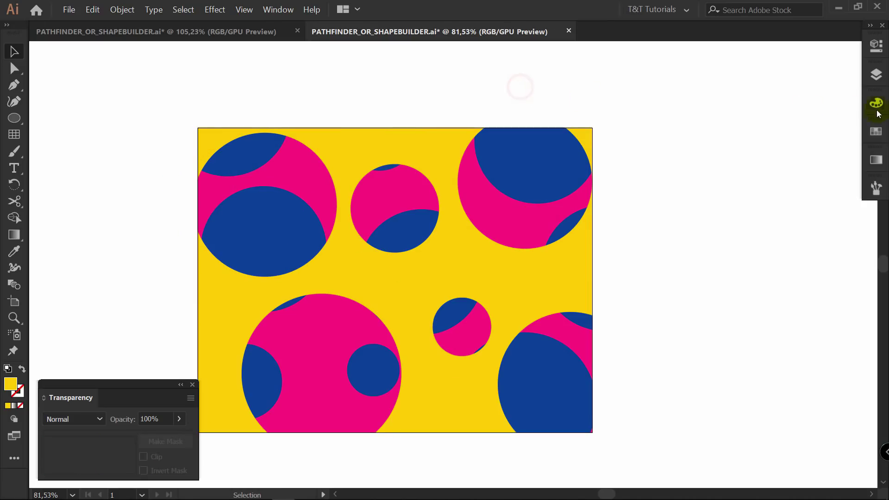
# Set the fill color to the cyan swatch with nothing selected
pyautogui.click(877, 131)
pyautogui.click(877, 74)
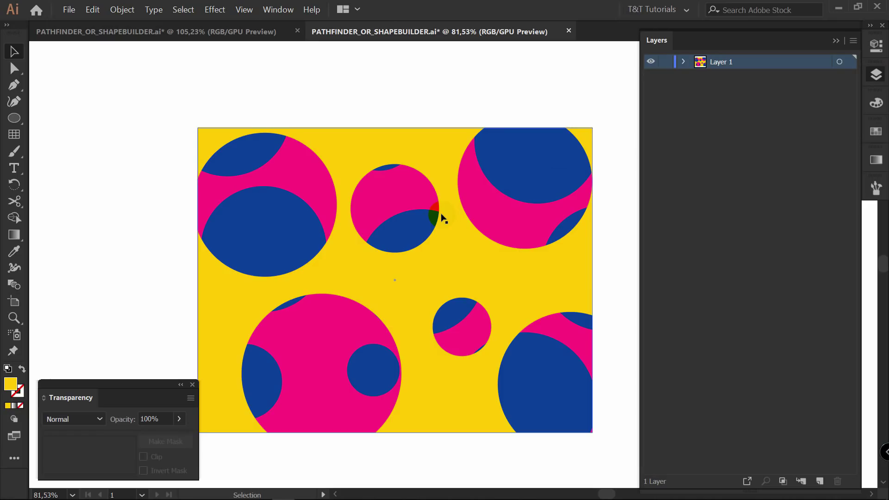
pyautogui.click(877, 131)
pyautogui.click(749, 187)
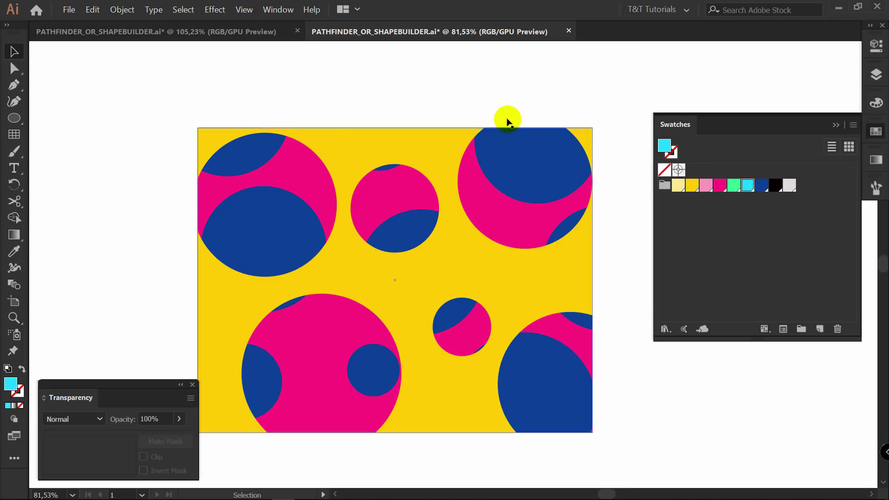
# In the cyan rectangle's opacity mask, copy circles to the lower left, the right side and the upper area, resizing them
pyautogui.moveTo(305, 215); pyautogui.dragTo(320, 372)
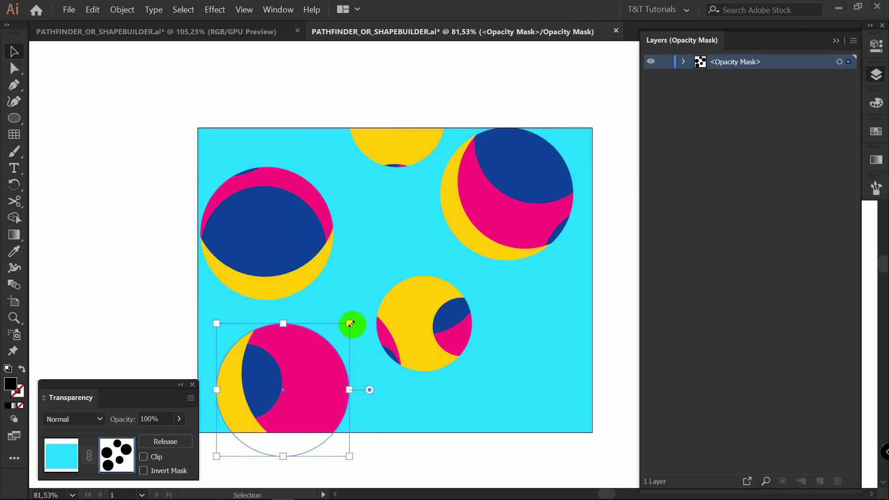
pyautogui.moveTo(349, 322); pyautogui.dragTo(330, 341)
pyautogui.moveTo(455, 337); pyautogui.dragTo(559, 334)
pyautogui.moveTo(520, 371)
pyautogui.mouseDown()
pyautogui.moveTo(512, 376)
pyautogui.moveTo(527, 365)
pyautogui.mouseUp()
pyautogui.moveTo(555, 332); pyautogui.dragTo(293, 134)
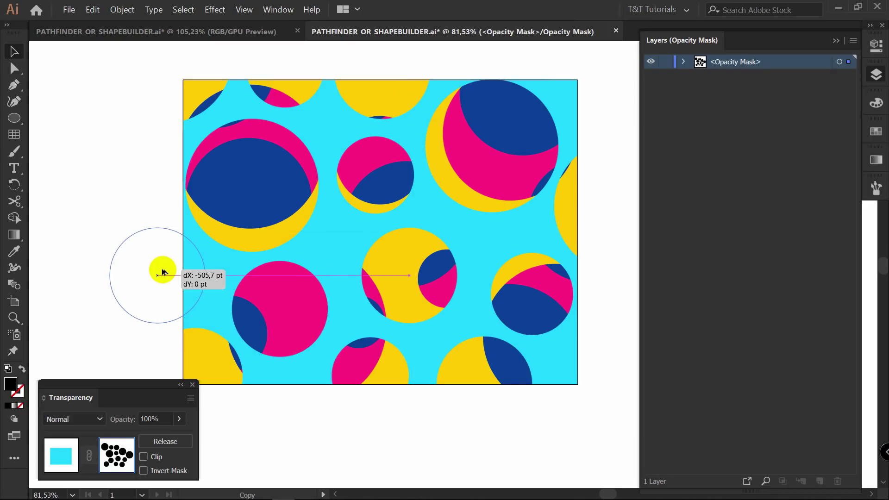
# Copy the central mask circle over the left edge, adjust the lower-left circles, and leave the cyan rectangle's opacity mask
pyautogui.moveTo(162, 274); pyautogui.dragTo(175, 262)
pyautogui.moveTo(206, 313); pyautogui.dragTo(226, 359)
pyautogui.click(279, 324)
pyautogui.moveTo(280, 325); pyautogui.dragTo(278, 320)
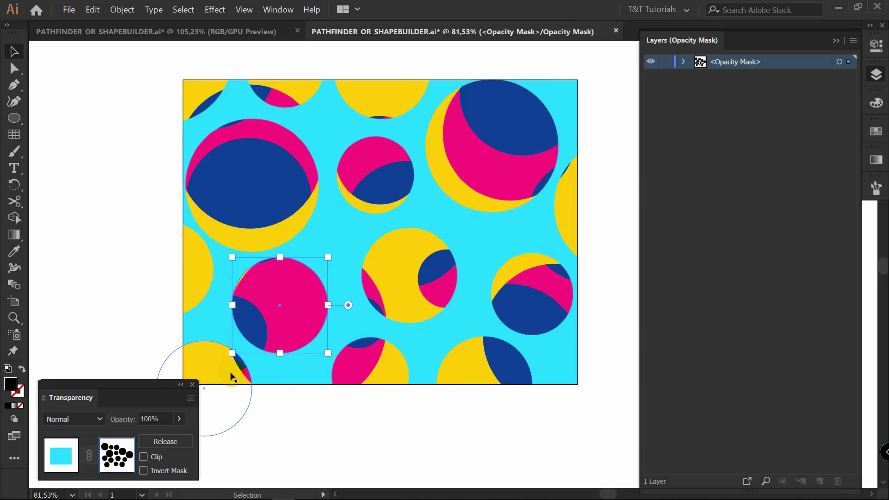
pyautogui.moveTo(229, 371); pyautogui.dragTo(235, 369)
pyautogui.hotkey('ctrl', 'space')
pyautogui.keyDown('ctrl'); pyautogui.keyDown('alt'); pyautogui.click(410, 259); pyautogui.keyUp('alt'); pyautogui.keyUp('ctrl')
pyautogui.click(567, 354)
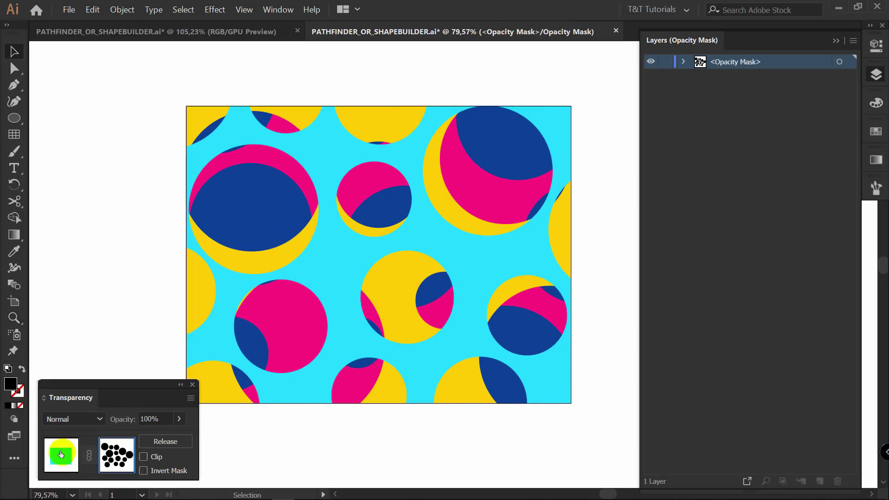
pyautogui.click(61, 455)
# Draw another rectangle covering the whole artboard and sample white from the canvas as its fill with the Eyedropper
pyautogui.press('m')
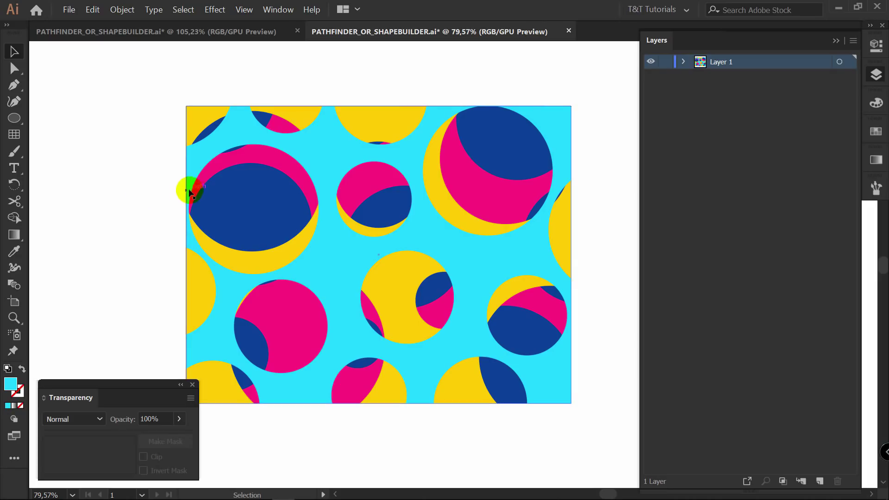
pyautogui.moveTo(186, 106); pyautogui.dragTo(571, 403)
pyautogui.press('v')
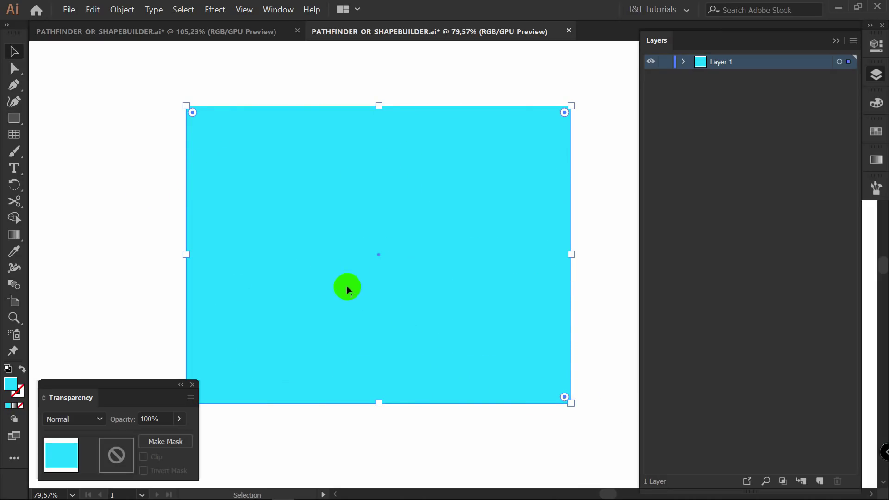
pyautogui.press('i')
pyautogui.click(152, 189)
pyautogui.press('v')
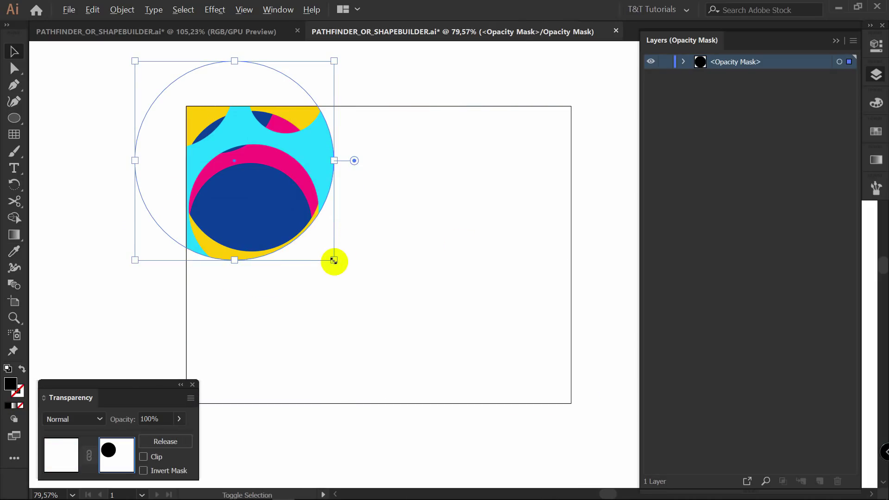
# In the white rectangle's opacity mask, shrink the upper-left circle and copy circles across the artboard, varying their sizes
pyautogui.keyDown('alt'); pyautogui.keyDown('shift'); pyautogui.moveTo(334, 261); pyautogui.dragTo(314, 239); pyautogui.keyUp('shift'); pyautogui.keyUp('alt')
pyautogui.keyDown('alt'); pyautogui.moveTo(271, 172); pyautogui.dragTo(377, 308); pyautogui.keyUp('alt')
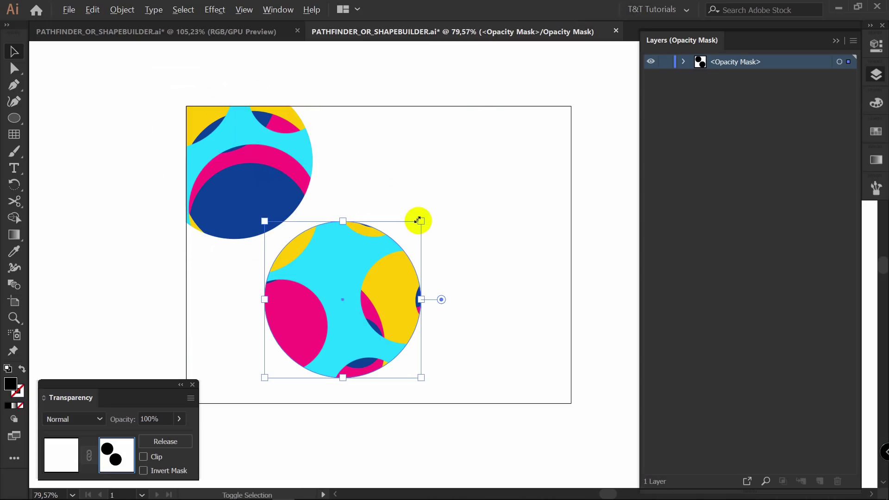
pyautogui.moveTo(422, 218)
pyautogui.mouseDown()
pyautogui.moveTo(458, 194)
pyautogui.moveTo(429, 211)
pyautogui.mouseUp()
pyautogui.moveTo(387, 245); pyautogui.dragTo(489, 136)
pyautogui.moveTo(527, 94); pyautogui.dragTo(494, 128)
pyautogui.moveTo(469, 164); pyautogui.dragTo(473, 284)
pyautogui.moveTo(492, 251); pyautogui.dragTo(473, 279)
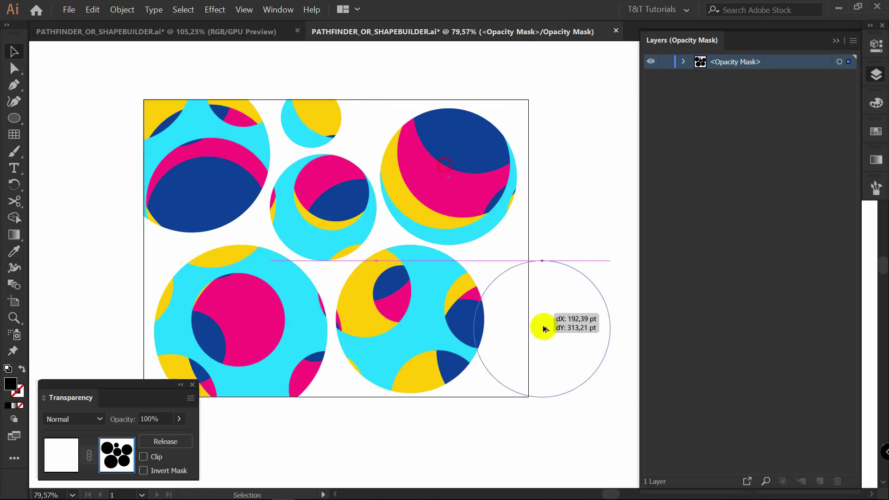
# Copy mask circles over the right edge, lower-right corner, left edge and top edge, and leave the white rectangle's opacity mask
pyautogui.moveTo(540, 324); pyautogui.dragTo(570, 259)
pyautogui.moveTo(321, 121); pyautogui.dragTo(521, 392)
pyautogui.moveTo(327, 125); pyautogui.dragTo(150, 265)
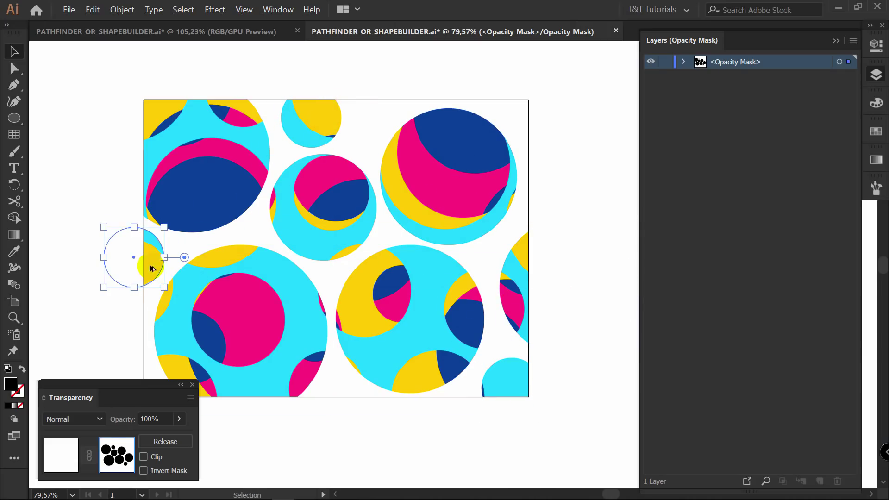
pyautogui.hotkey('ctrl', 'space')
pyautogui.moveTo(407, 184); pyautogui.dragTo(398, 193)
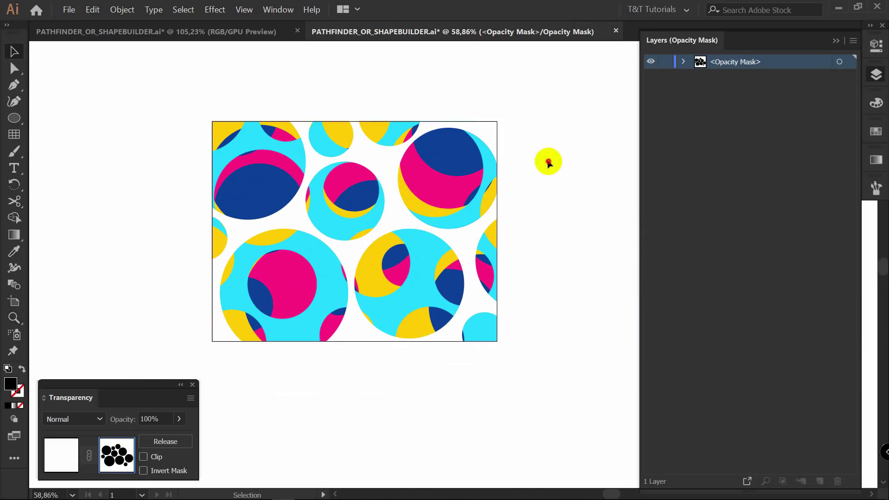
pyautogui.hotkey('ctrl', 'space')
pyautogui.moveTo(378, 162); pyautogui.dragTo(474, 81)
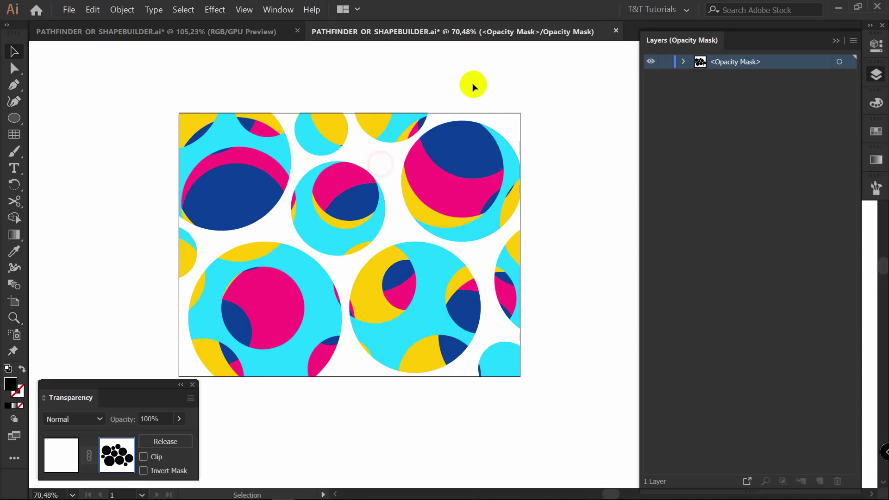
pyautogui.press('v')
pyautogui.click(68, 456)
pyautogui.click(686, 88)
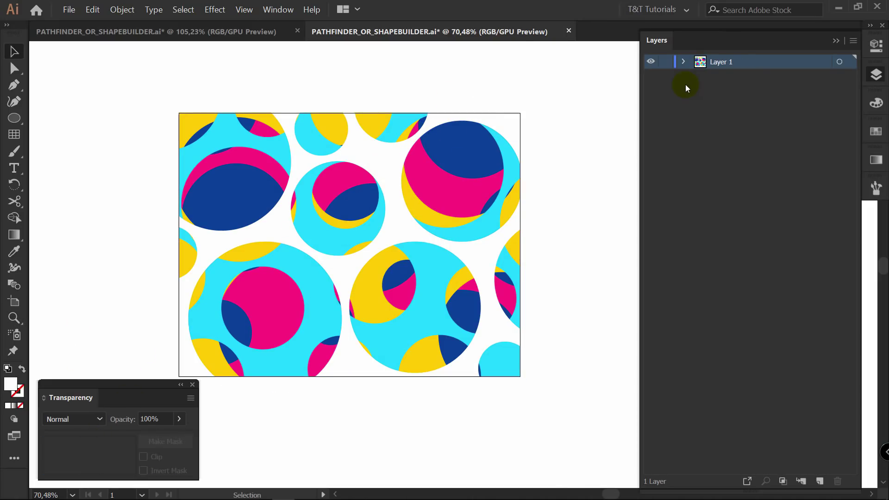
# Open the yellow rectangle's opacity mask and reposition and resize its circles in the centre, upper-right and lower-right areas
pyautogui.click(683, 62)
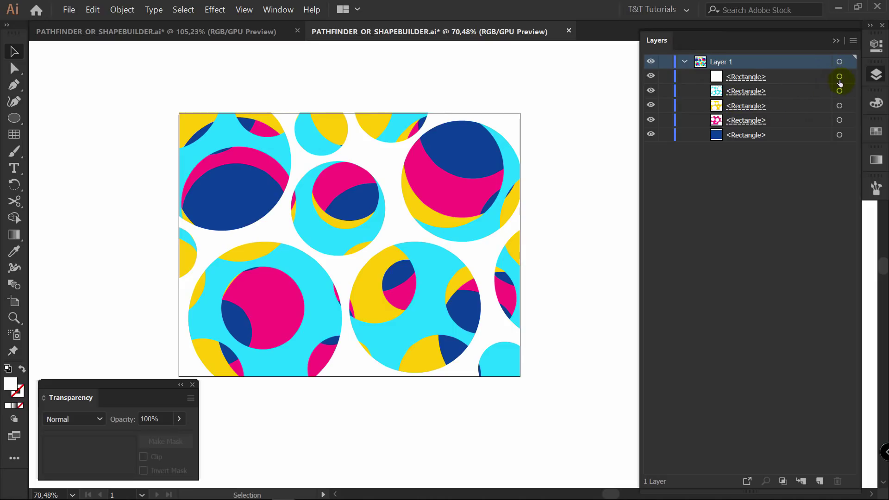
pyautogui.click(850, 107)
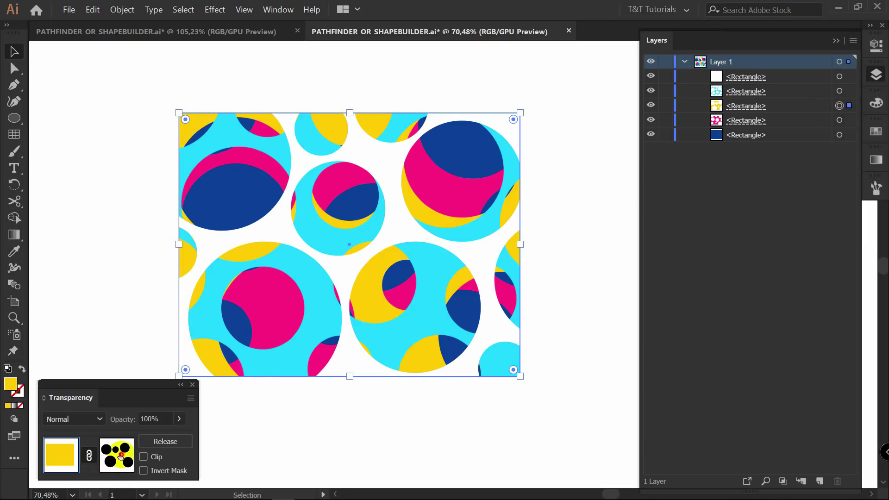
pyautogui.click(120, 457)
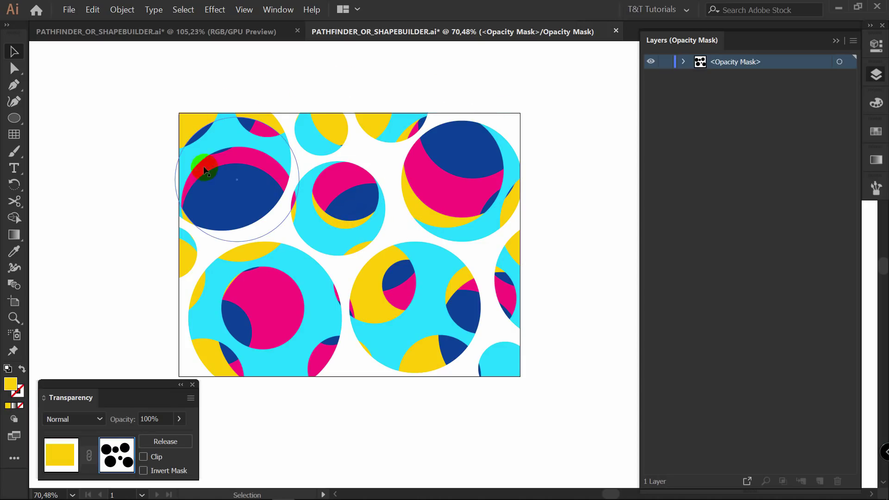
pyautogui.moveTo(361, 202)
pyautogui.mouseDown()
pyautogui.moveTo(353, 229)
pyautogui.moveTo(356, 194)
pyautogui.mouseUp()
pyautogui.moveTo(381, 134); pyautogui.dragTo(358, 205)
pyautogui.click(482, 171)
pyautogui.moveTo(520, 216); pyautogui.dragTo(477, 199)
pyautogui.click(593, 213)
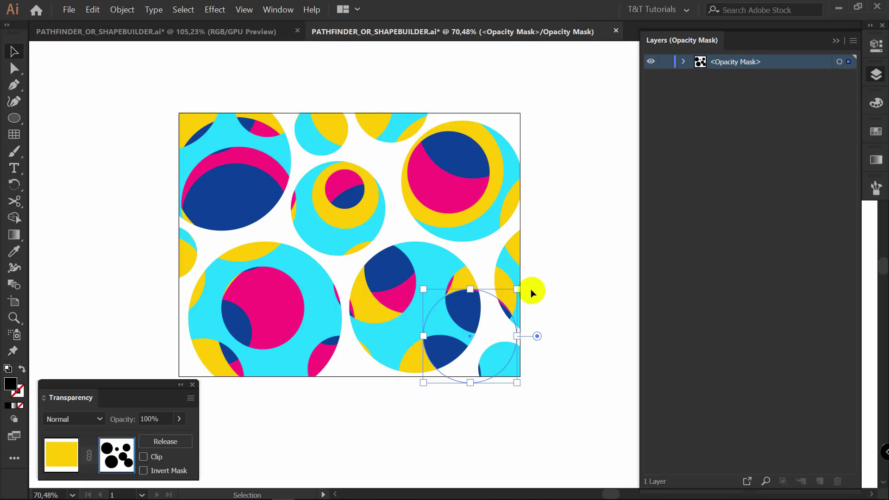
pyautogui.click(575, 277)
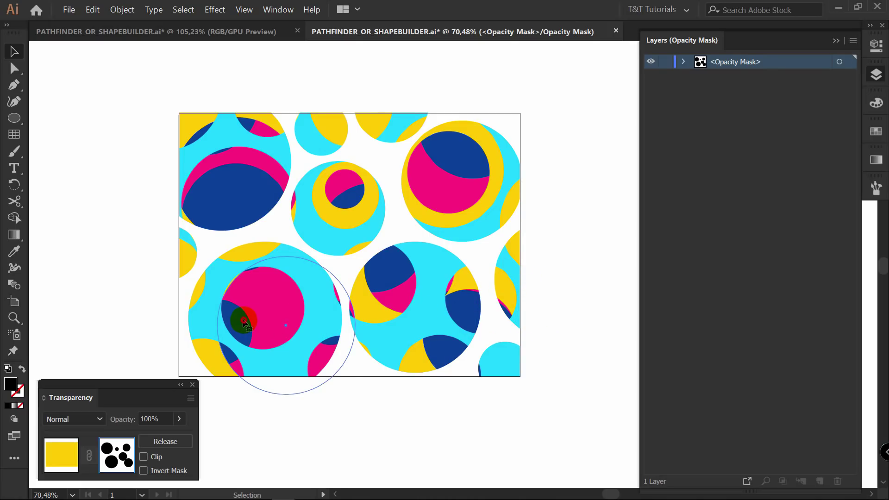
# Shrink the lower-left mask circle, spread circle copies over the left side, and leave the yellow rectangle's opacity mask
pyautogui.click(243, 322)
pyautogui.moveTo(356, 254); pyautogui.dragTo(297, 302)
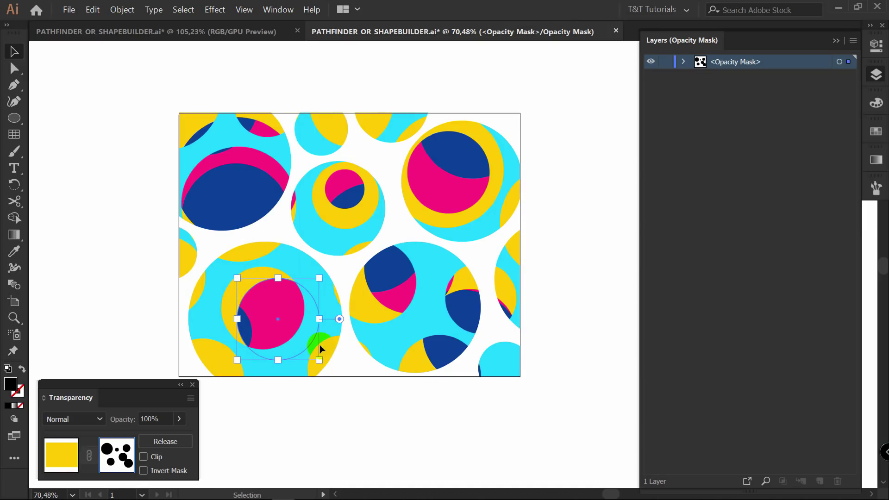
pyautogui.moveTo(319, 360); pyautogui.dragTo(315, 355)
pyautogui.moveTo(294, 313); pyautogui.dragTo(211, 258)
pyautogui.moveTo(485, 225); pyautogui.dragTo(308, 254)
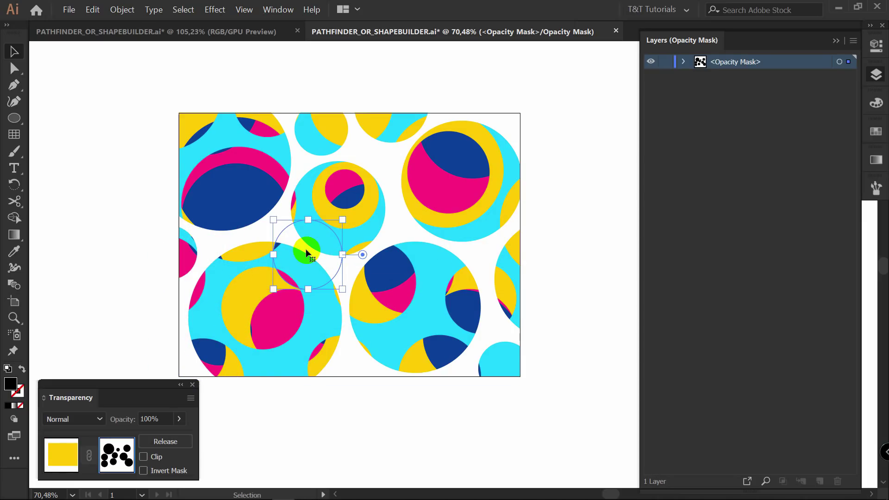
pyautogui.moveTo(280, 307); pyautogui.dragTo(269, 314)
pyautogui.click(57, 460)
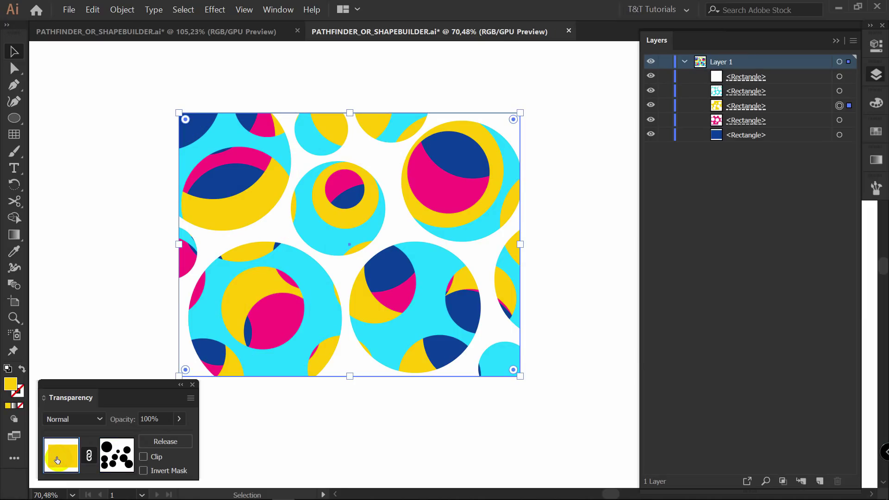
# Open the pink rectangle's opacity mask and resize and move its circle inside the large upper-right disc
pyautogui.click(846, 122)
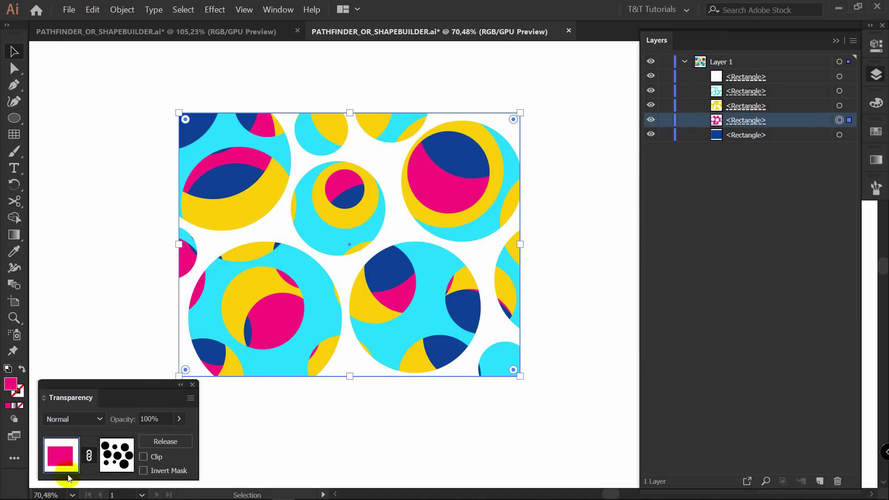
pyautogui.click(106, 449)
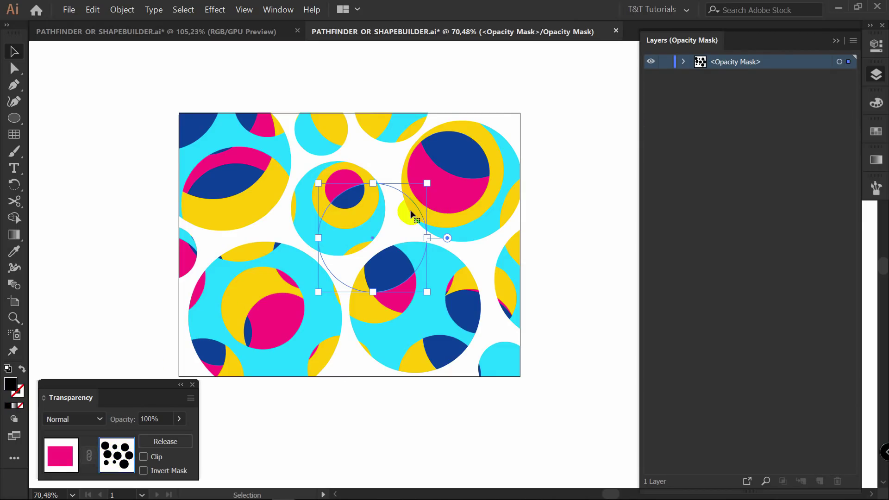
pyautogui.click(451, 167)
pyautogui.moveTo(527, 179); pyautogui.dragTo(504, 155)
pyautogui.moveTo(469, 141); pyautogui.dragTo(461, 178)
pyautogui.moveTo(497, 107); pyautogui.dragTo(461, 159)
pyautogui.moveTo(461, 159); pyautogui.dragTo(461, 160)
pyautogui.moveTo(421, 208); pyautogui.dragTo(461, 185)
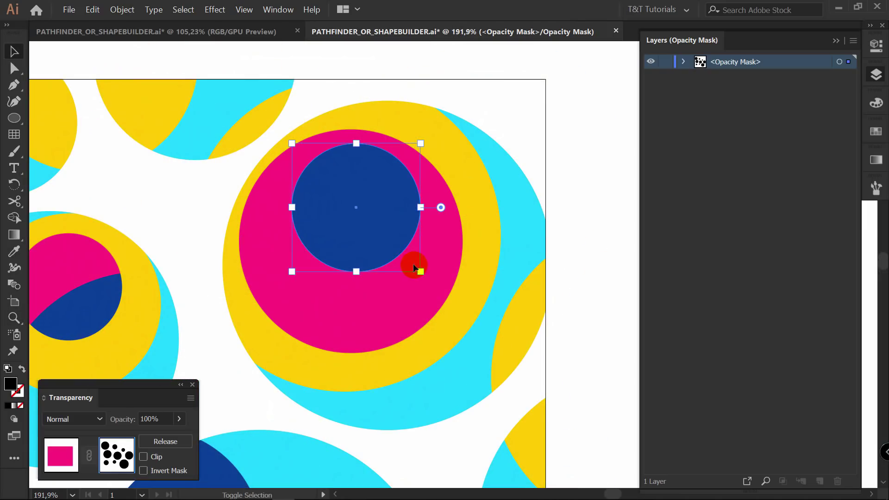
pyautogui.moveTo(421, 272)
pyautogui.mouseDown()
pyautogui.moveTo(450, 302)
pyautogui.moveTo(424, 278)
pyautogui.moveTo(440, 284)
pyautogui.moveTo(436, 262)
pyautogui.mouseUp()
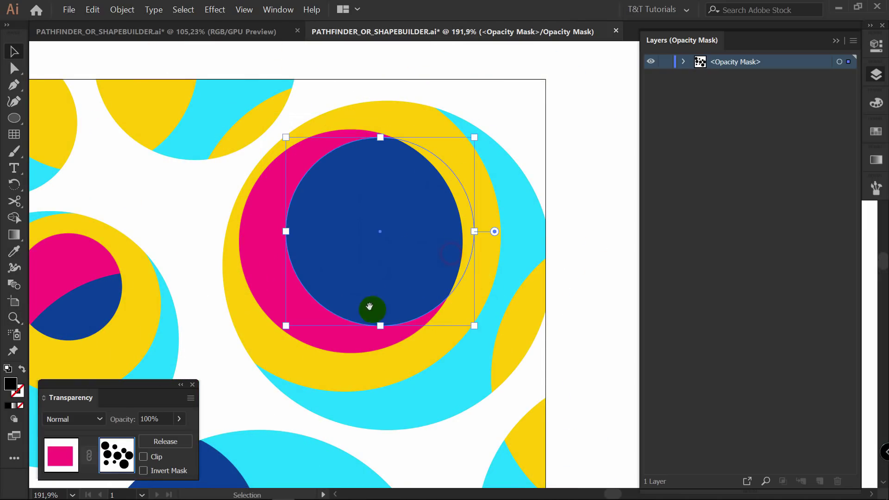
# Reposition and resize further circles in the pink and cyan rectangles' opacity masks, mainly around the central and lower discs
pyautogui.moveTo(311, 330); pyautogui.dragTo(532, 156)
pyautogui.scroll(-1, 414, 301)
pyautogui.moveTo(457, 244); pyautogui.dragTo(490, 216)
pyautogui.moveTo(426, 285); pyautogui.dragTo(432, 273)
pyautogui.moveTo(494, 207); pyautogui.dragTo(483, 219)
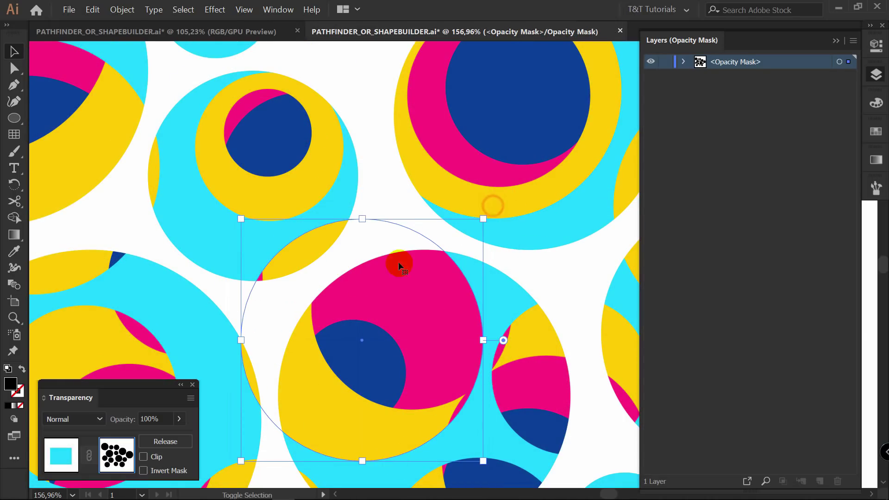
pyautogui.moveTo(255, 298); pyautogui.dragTo(431, 242)
pyautogui.click(266, 312)
pyautogui.moveTo(354, 245)
pyautogui.mouseDown()
pyautogui.moveTo(375, 234)
pyautogui.moveTo(364, 238)
pyautogui.mouseUp()
pyautogui.moveTo(342, 253); pyautogui.dragTo(400, 179)
pyautogui.moveTo(339, 243)
pyautogui.mouseDown()
pyautogui.moveTo(345, 257)
pyautogui.moveTo(352, 249)
pyautogui.mouseUp()
pyautogui.moveTo(431, 198); pyautogui.dragTo(294, 394)
# Shrink the cyan mask's circle in the upper-left disc, move it onto the artboard's left edge, and leave the mask
pyautogui.moveTo(252, 123); pyautogui.dragTo(306, 242)
pyautogui.click(200, 272)
pyautogui.moveTo(218, 280); pyautogui.dragTo(237, 227)
pyautogui.moveTo(324, 434); pyautogui.dragTo(289, 399)
pyautogui.moveTo(237, 267); pyautogui.dragTo(274, 196)
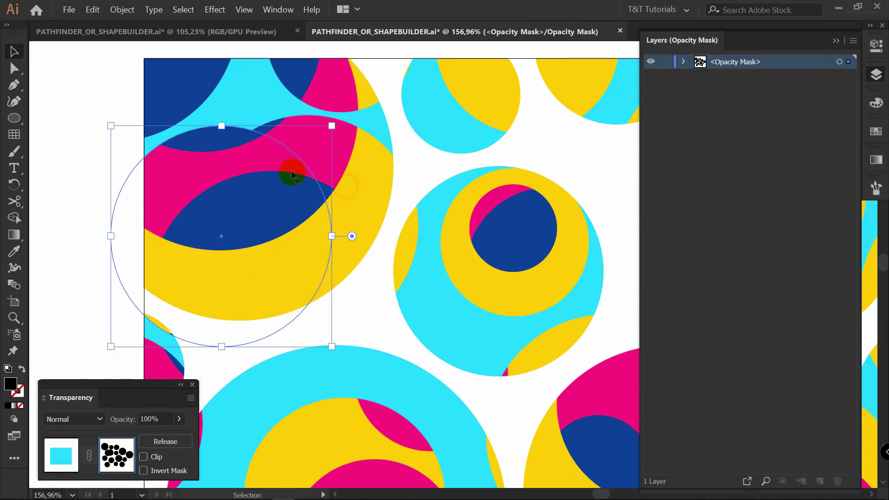
pyautogui.moveTo(334, 119); pyautogui.dragTo(279, 198)
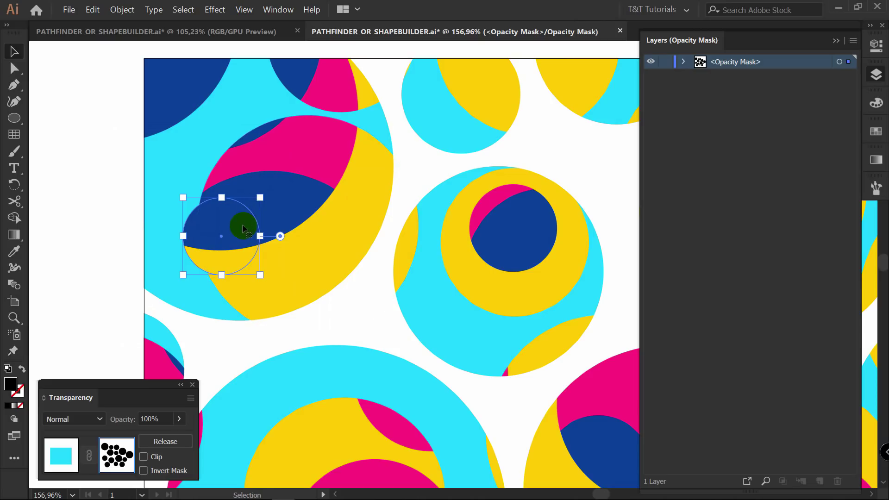
pyautogui.moveTo(238, 224); pyautogui.dragTo(172, 184)
pyautogui.keyDown('ctrl'); pyautogui.moveTo(198, 168); pyautogui.dragTo(152, 168); pyautogui.keyUp('ctrl')
pyautogui.keyDown('ctrl'); pyautogui.moveTo(323, 195); pyautogui.dragTo(352, 194); pyautogui.keyUp('ctrl')
pyautogui.moveTo(375, 188); pyautogui.dragTo(394, 185)
pyautogui.click(416, 79)
pyautogui.click(61, 455)
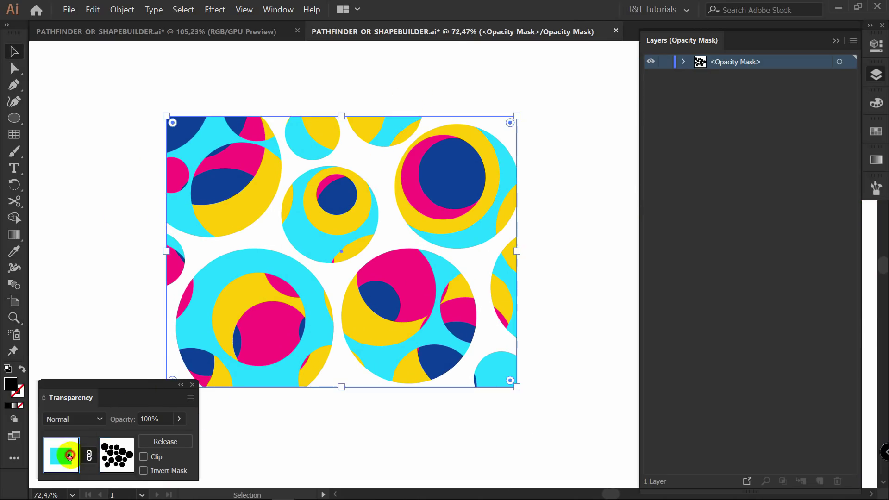
# Duplicate Layer 1 with nothing selected and hide the original layer
pyautogui.click(581, 196)
pyautogui.scroll(1, 591, 172)
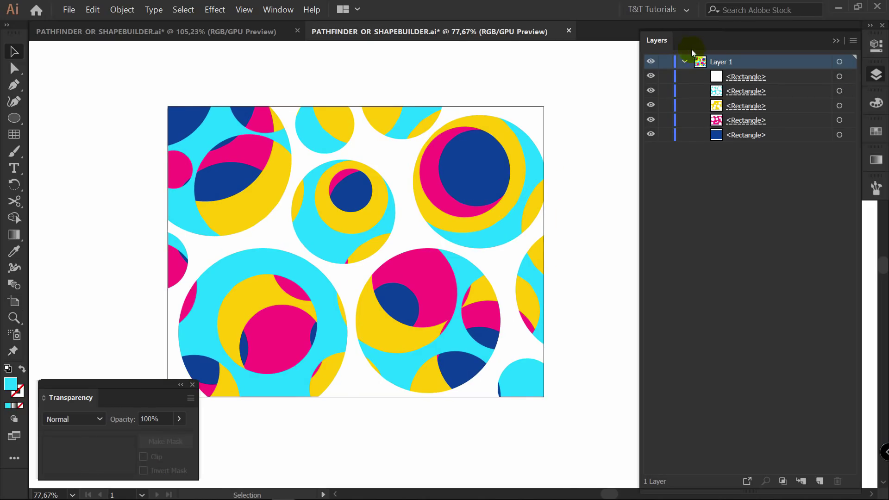
pyautogui.click(683, 62)
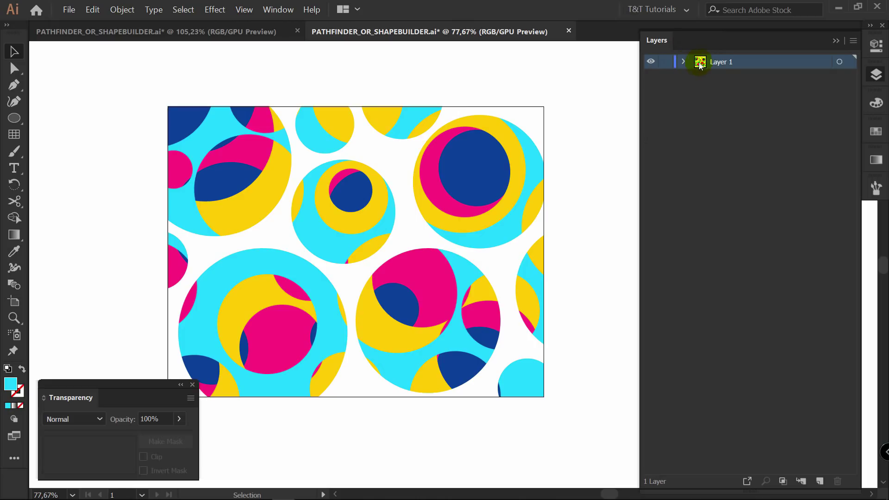
pyautogui.moveTo(722, 60); pyautogui.dragTo(740, 100)
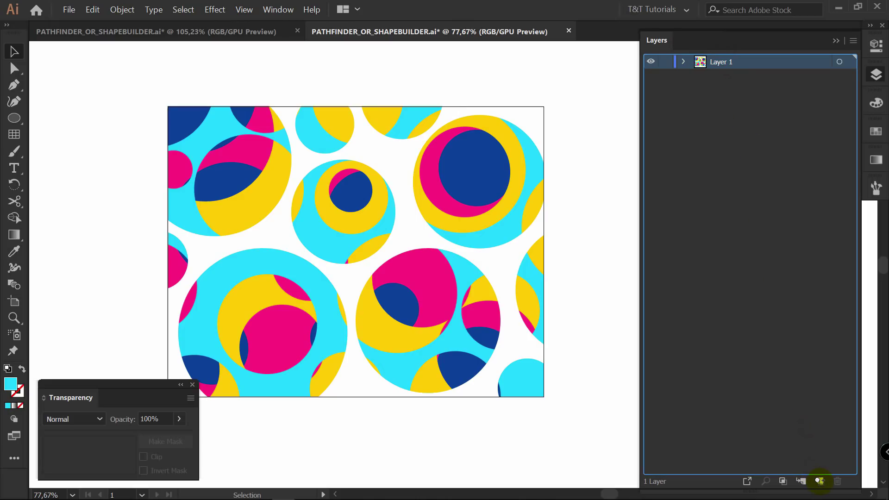
pyautogui.moveTo(820, 481); pyautogui.dragTo(819, 481)
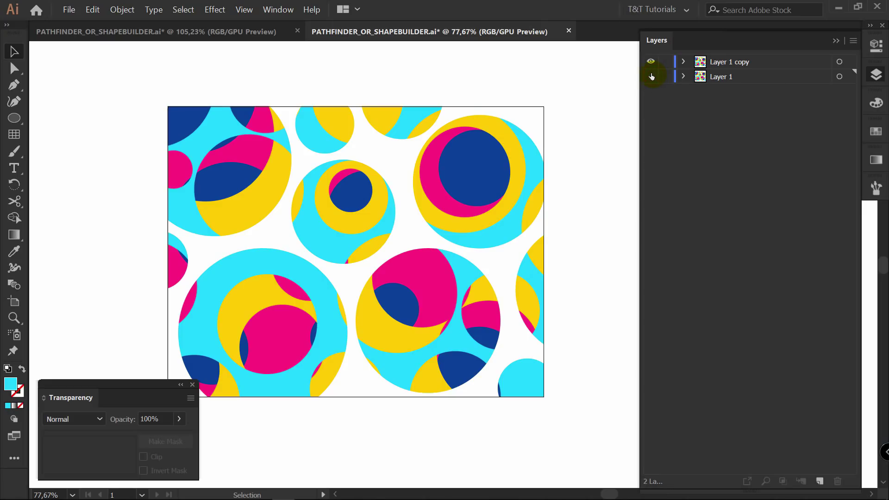
# Release the white rectangle's opacity mask in Layer 1 copy and cut the circles out of the rectangle with Minus Front
pyautogui.click(507, 154)
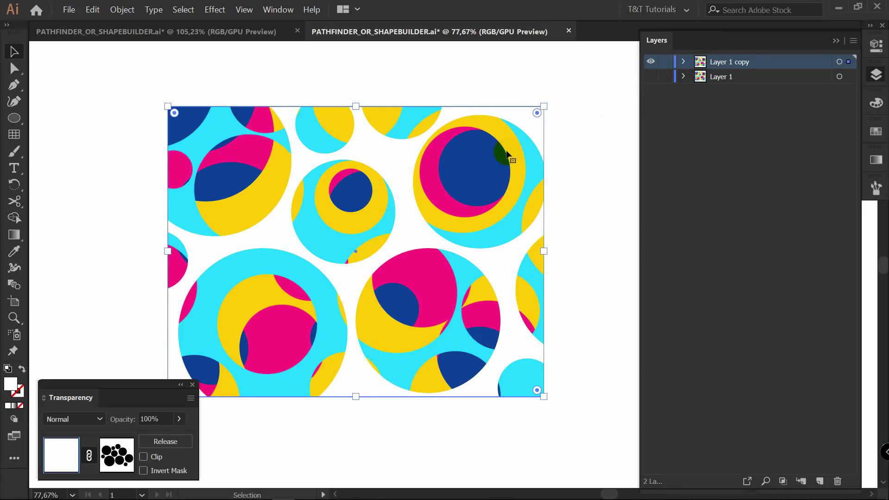
pyautogui.click(726, 78)
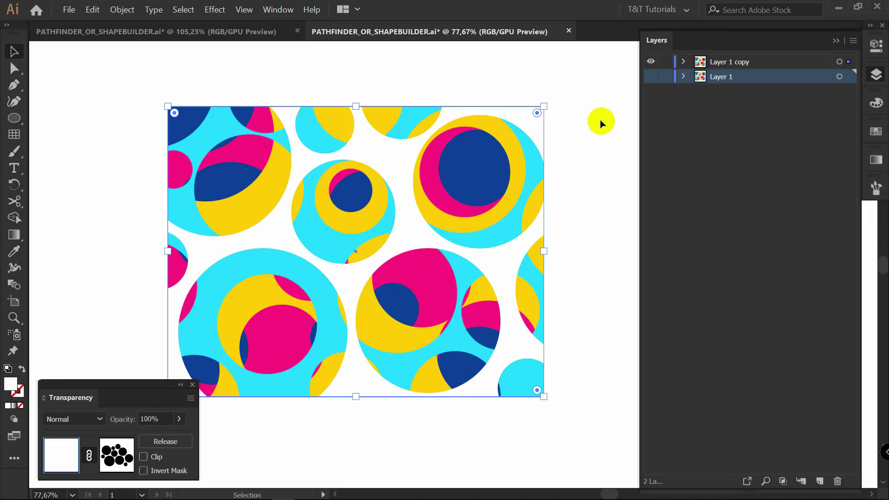
pyautogui.moveTo(395, 147); pyautogui.dragTo(397, 132)
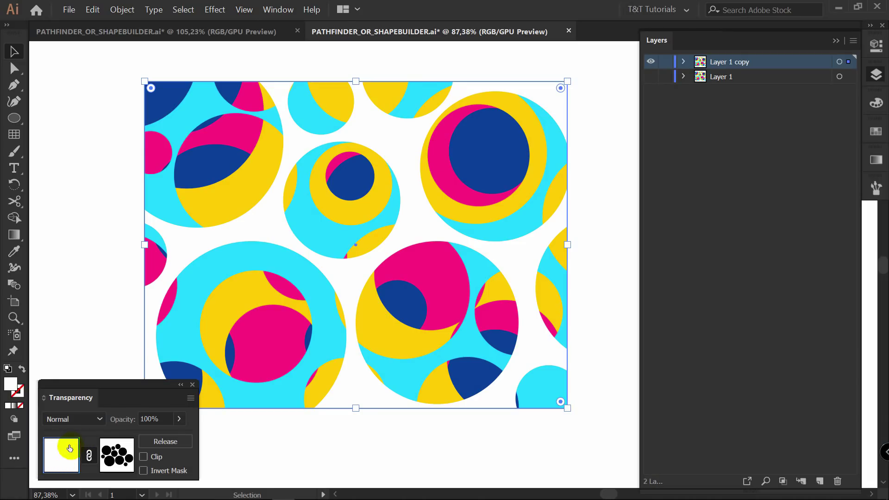
pyautogui.click(165, 441)
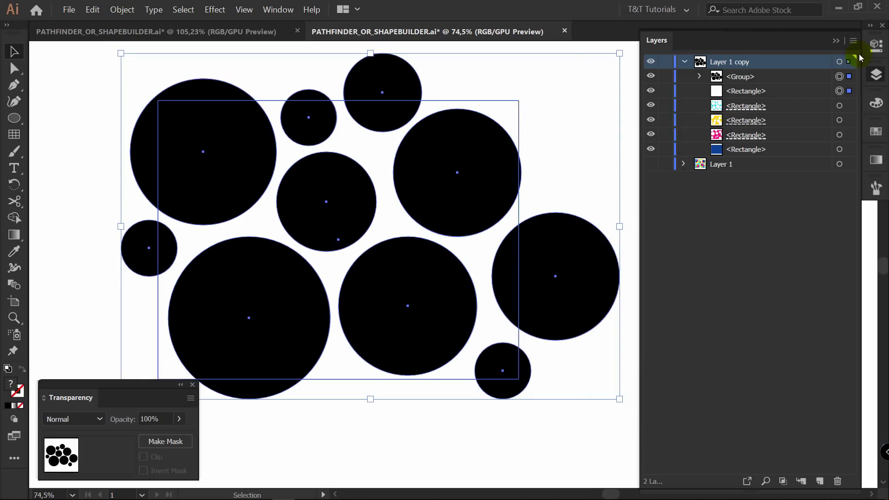
pyautogui.click(874, 46)
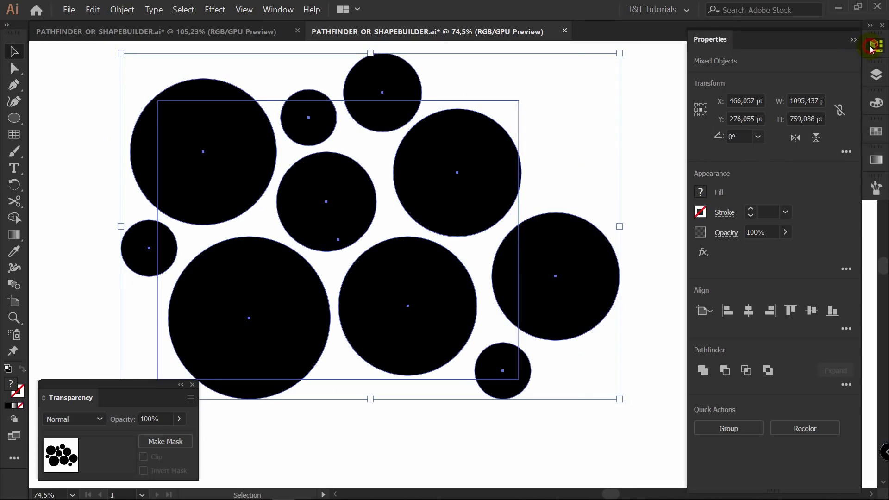
pyautogui.click(725, 371)
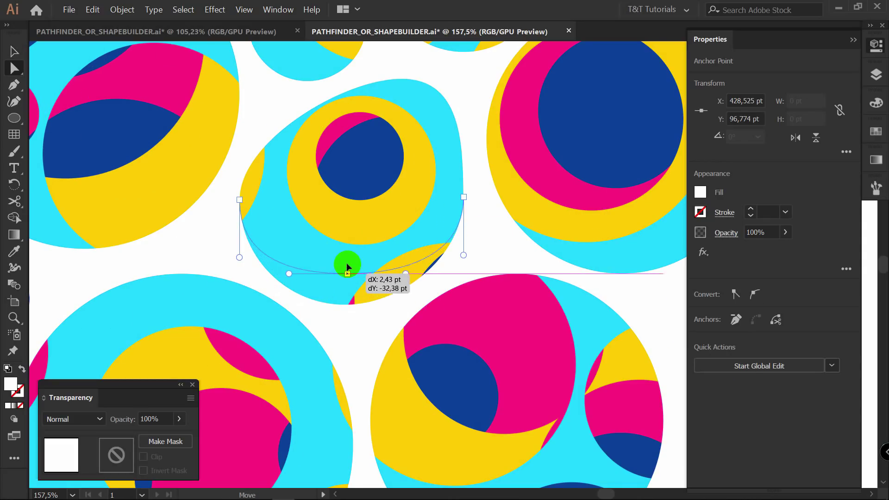
# Reshape the central circular cut-out into an irregular blob by moving its anchor points and handles with Direct Selection
pyautogui.moveTo(347, 264); pyautogui.dragTo(349, 322)
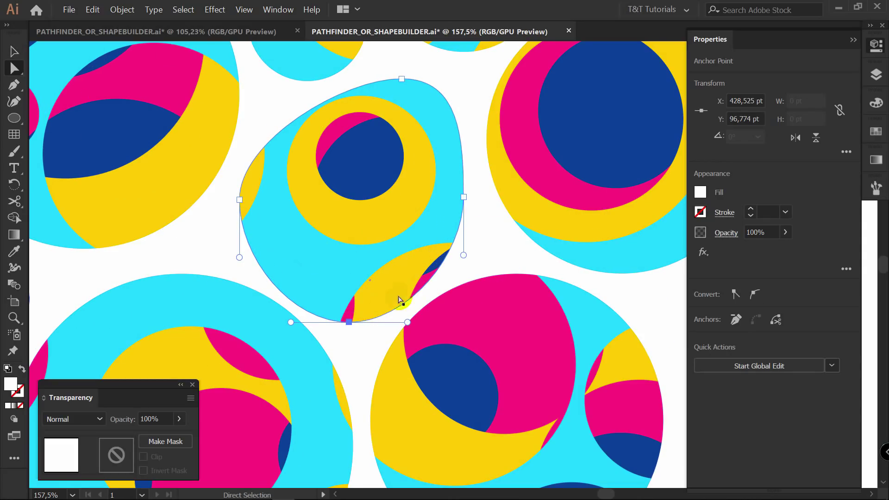
pyautogui.moveTo(464, 256); pyautogui.dragTo(416, 244)
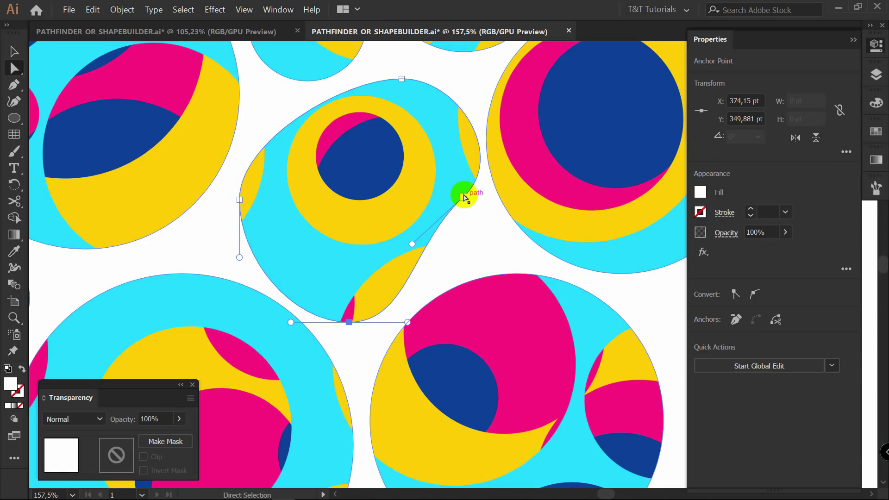
pyautogui.moveTo(463, 198); pyautogui.dragTo(434, 210)
pyautogui.moveTo(401, 79); pyautogui.dragTo(390, 82)
pyautogui.moveTo(447, 82); pyautogui.dragTo(472, 76)
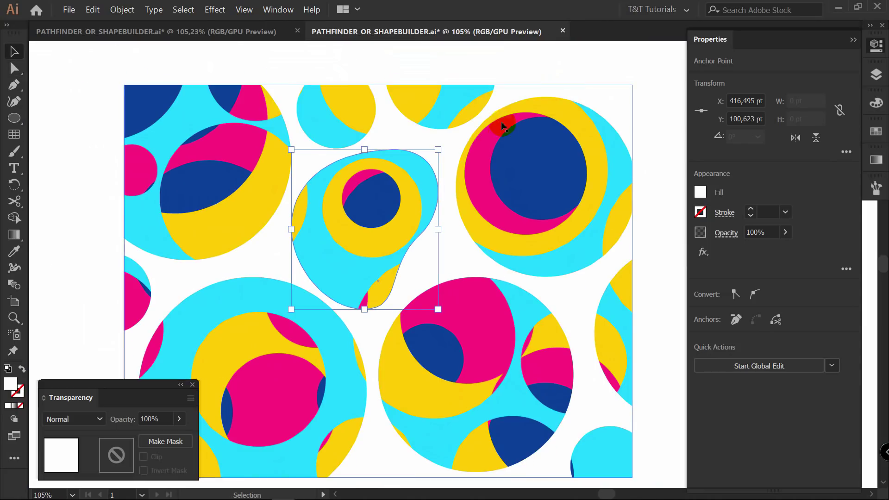
# Apply a black drop shadow to the white compound path with Multiply mode, 85% opacity, 0 pt offsets and 5 pt blur
pyautogui.click(528, 55)
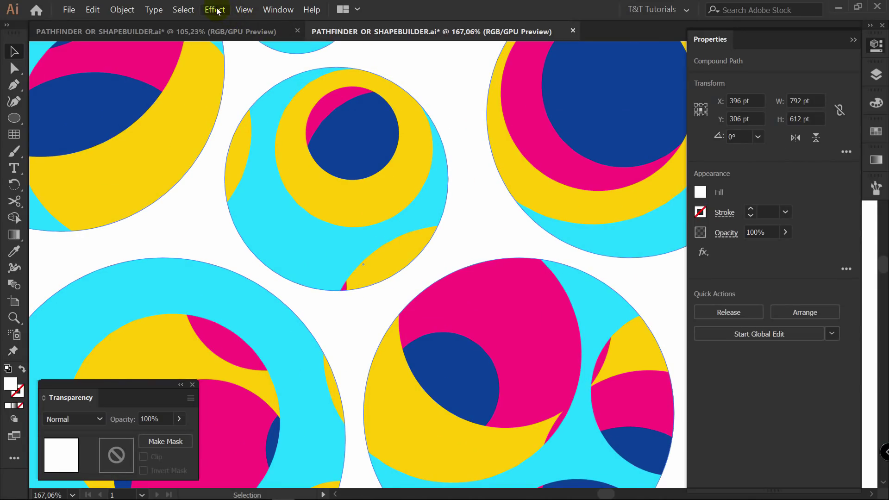
pyautogui.click(217, 10)
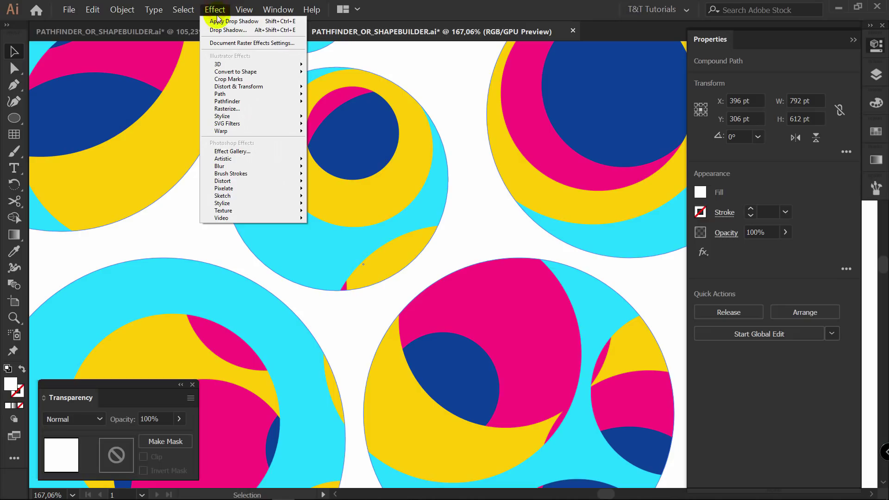
pyautogui.moveTo(288, 116)
pyautogui.click(337, 118)
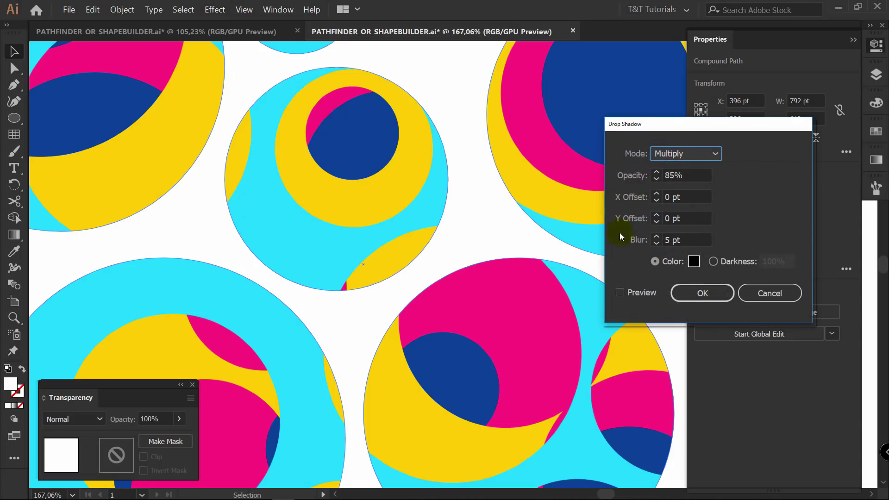
pyautogui.click(638, 296)
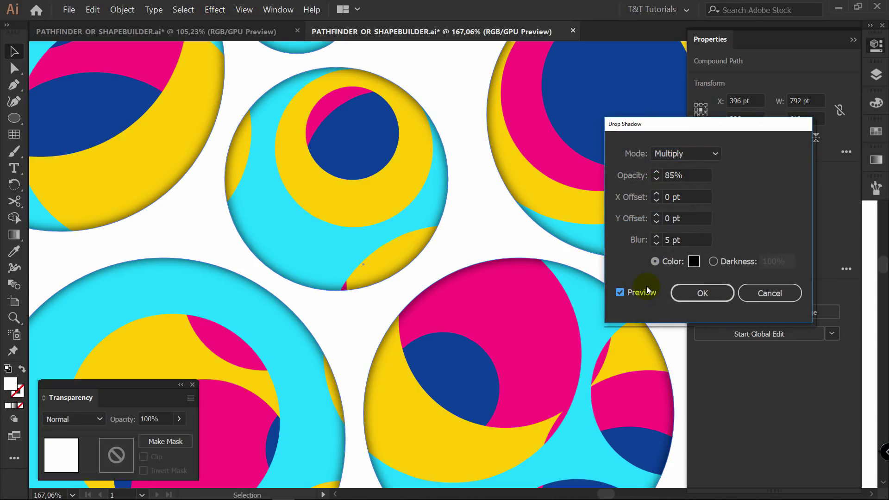
pyautogui.click(716, 295)
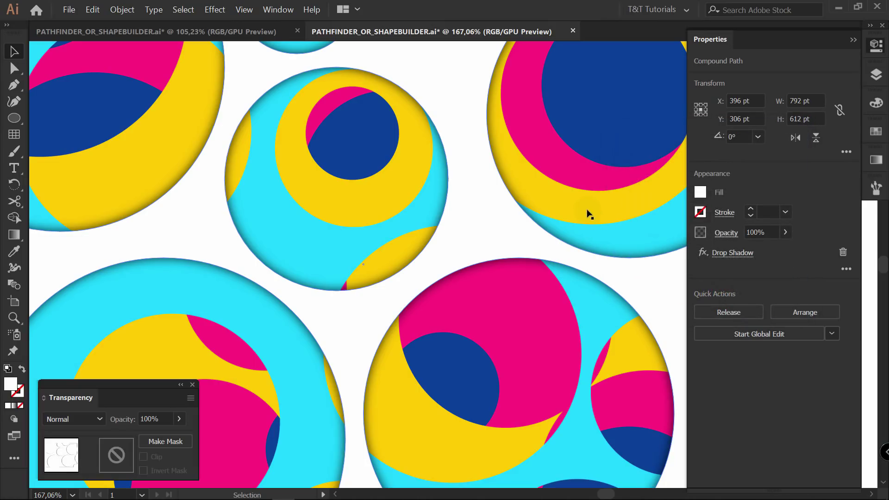
# Examine the white layer's shadow inside the circular cut-outs and along the artboard's outer edges
pyautogui.hotkey('ctrl', 'space')
pyautogui.moveTo(580, 201); pyautogui.dragTo(473, 199)
pyautogui.press('space')
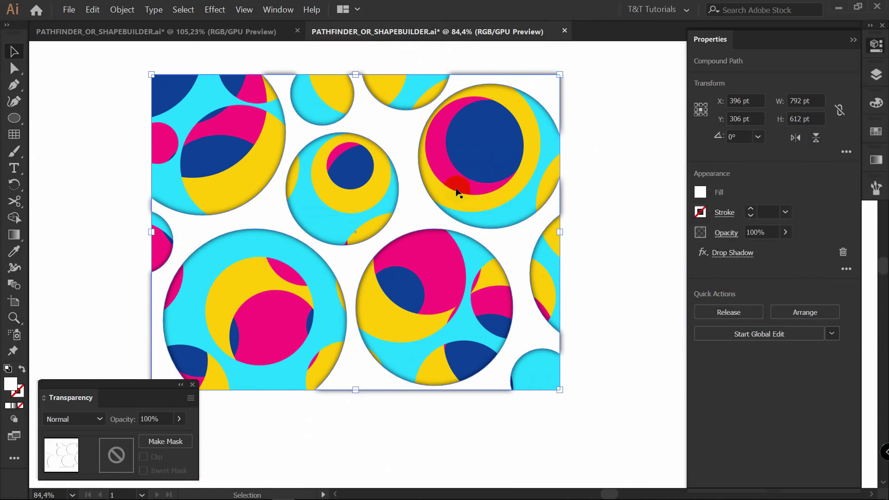
pyautogui.hotkey('ctrl', 'space')
pyautogui.moveTo(395, 145); pyautogui.dragTo(461, 151)
pyautogui.press('space')
pyautogui.click(614, 106)
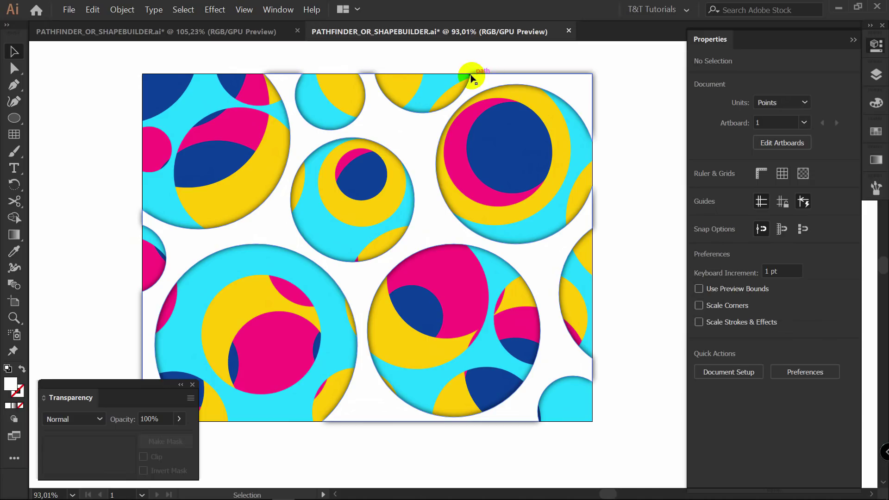
pyautogui.press('space')
pyautogui.moveTo(619, 384); pyautogui.dragTo(651, 374)
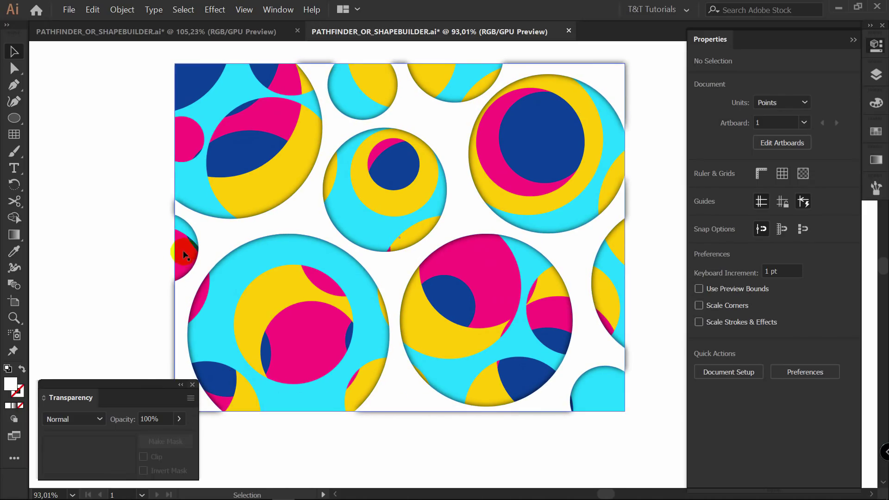
pyautogui.moveTo(460, 214); pyautogui.dragTo(436, 237)
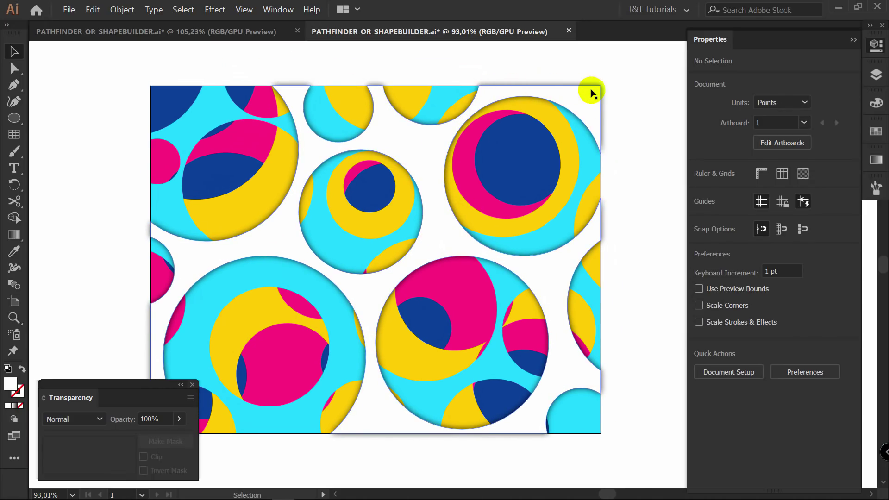
# Preview the artwork cropped to the artboard in Trim View and return to the normal view
pyautogui.click(245, 10)
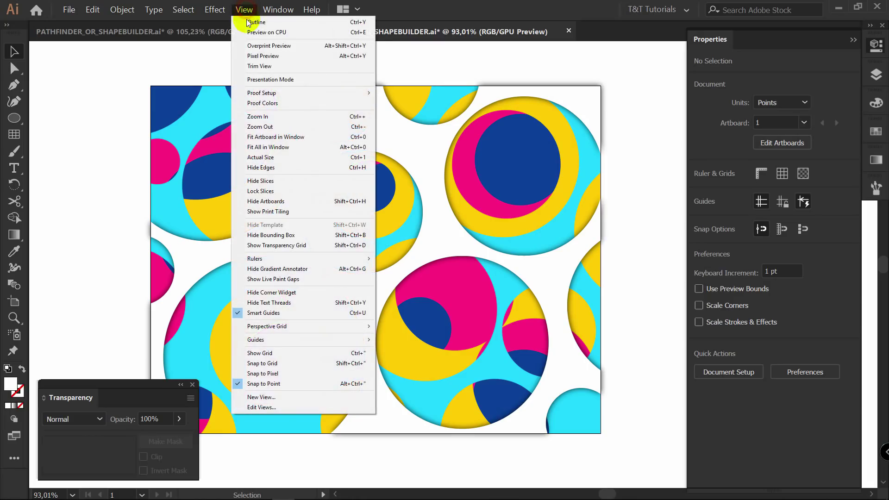
pyautogui.click(257, 66)
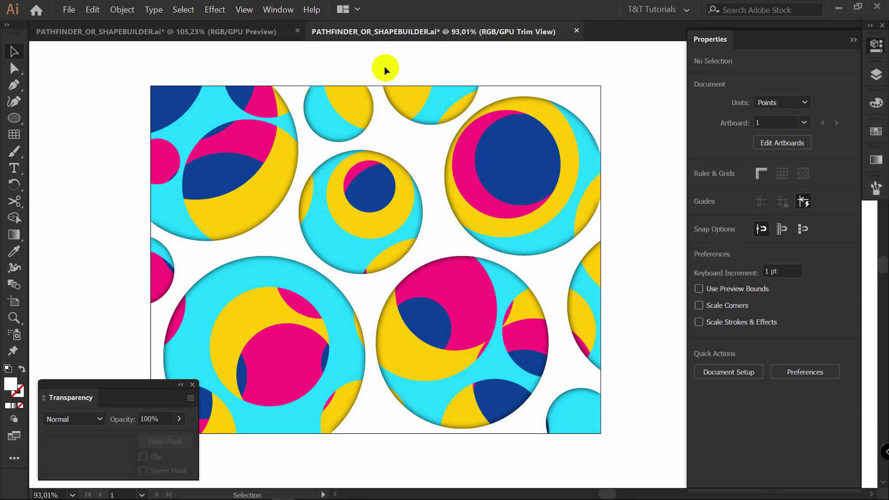
pyautogui.click(244, 10)
pyautogui.click(262, 68)
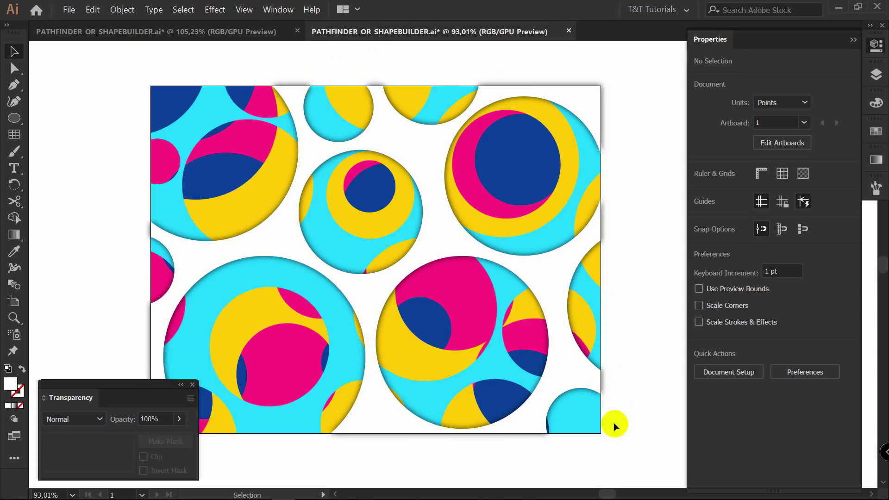
# Lock the white compound path in Layer 1 copy and release the cyan rectangle's opacity mask
pyautogui.click(876, 75)
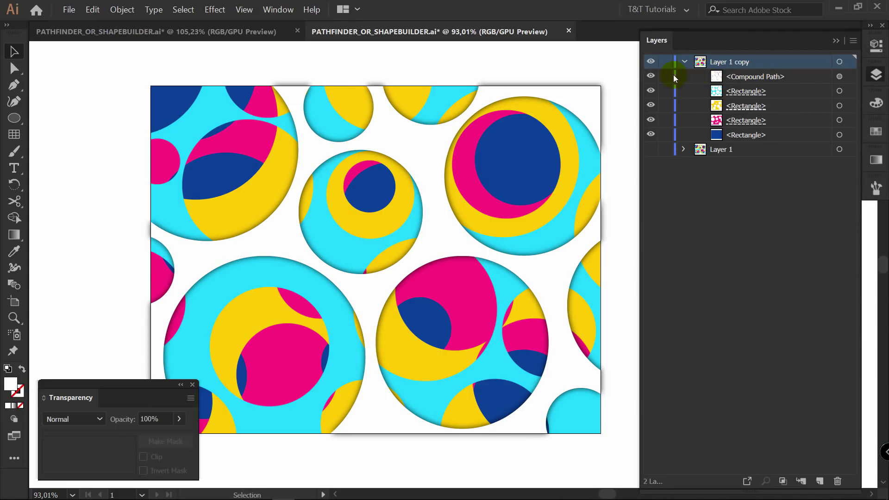
pyautogui.click(848, 91)
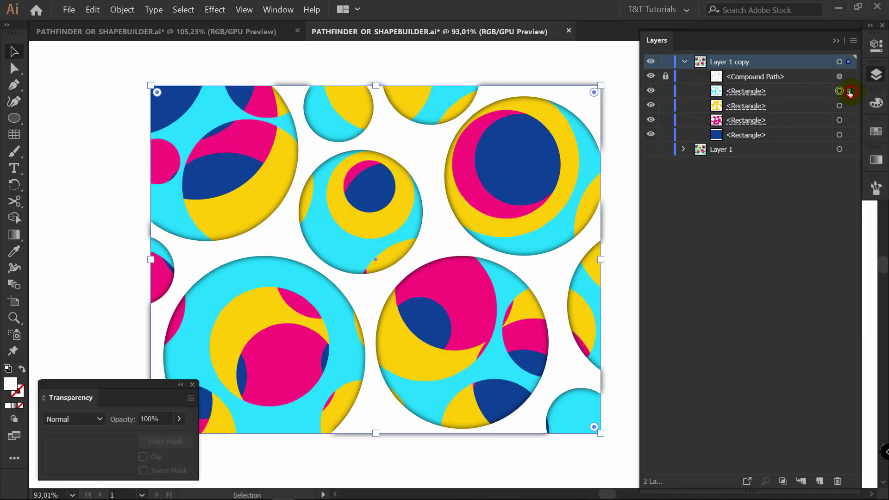
pyautogui.click(166, 443)
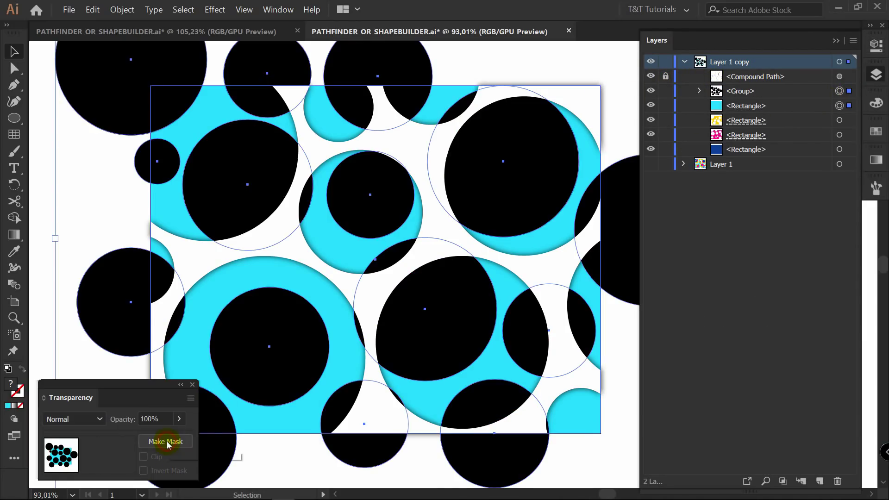
# Cut the black circle group out of the cyan rectangle with Minus Front
pyautogui.click(51, 194)
pyautogui.click(847, 91)
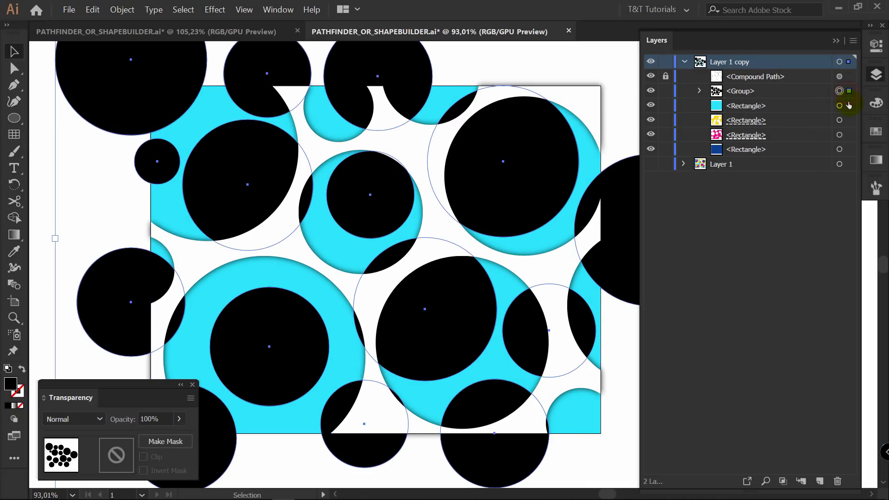
pyautogui.keyDown('shift'); pyautogui.click(849, 105); pyautogui.keyUp('shift')
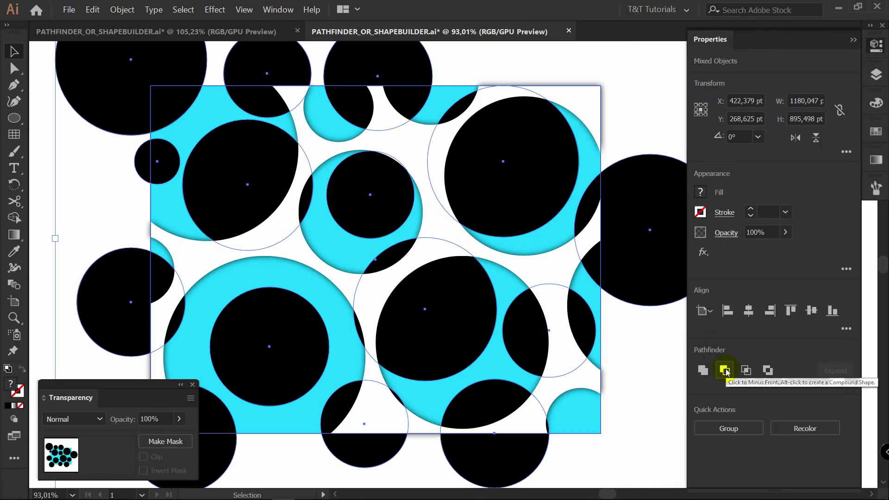
pyautogui.click(725, 371)
pyautogui.press('F7')
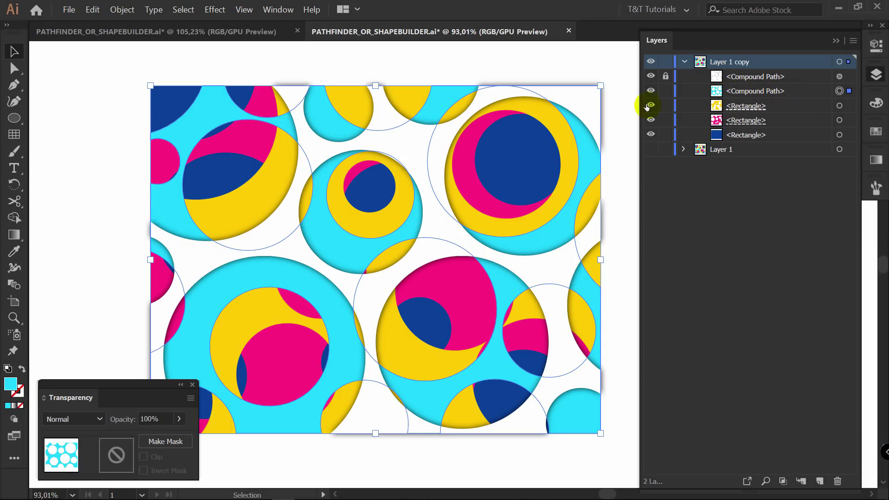
# Fill the compound path directly beneath the locked white one with the cyan swatch
pyautogui.click(349, 244)
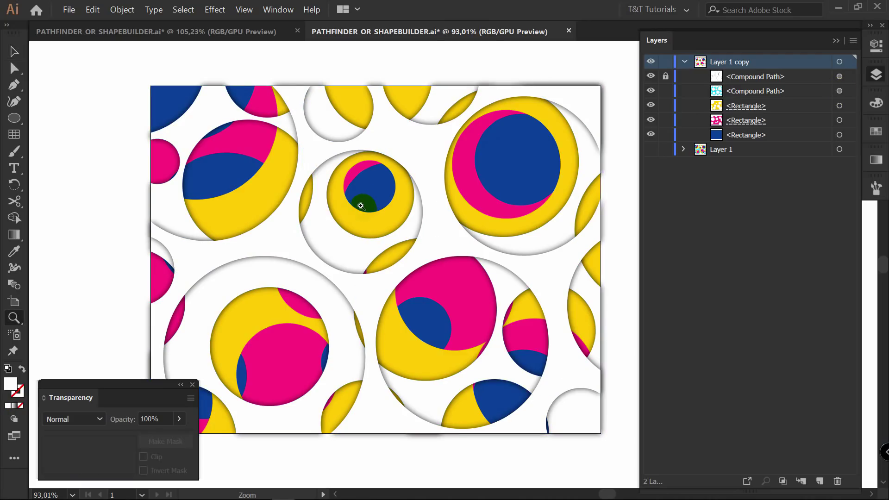
pyautogui.moveTo(346, 213); pyautogui.dragTo(470, 180)
pyautogui.hotkey('ctrl', '0')
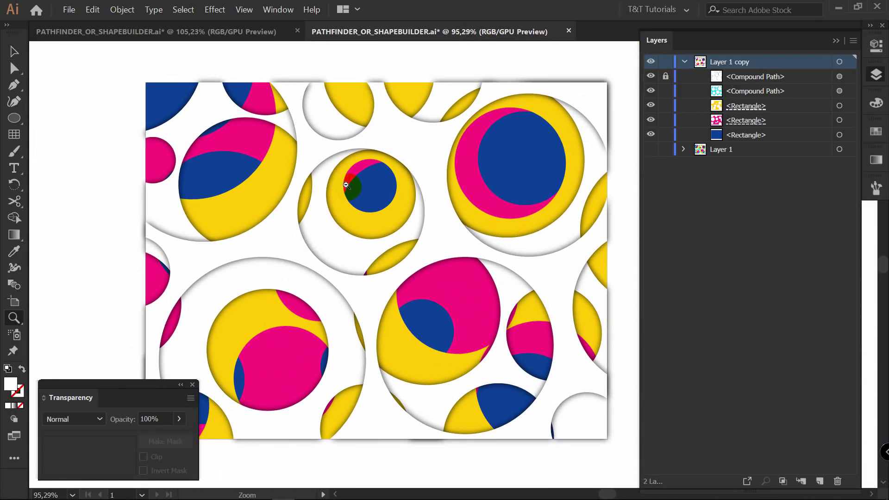
pyautogui.press('a')
pyautogui.hotkey('ctrl', 'a')
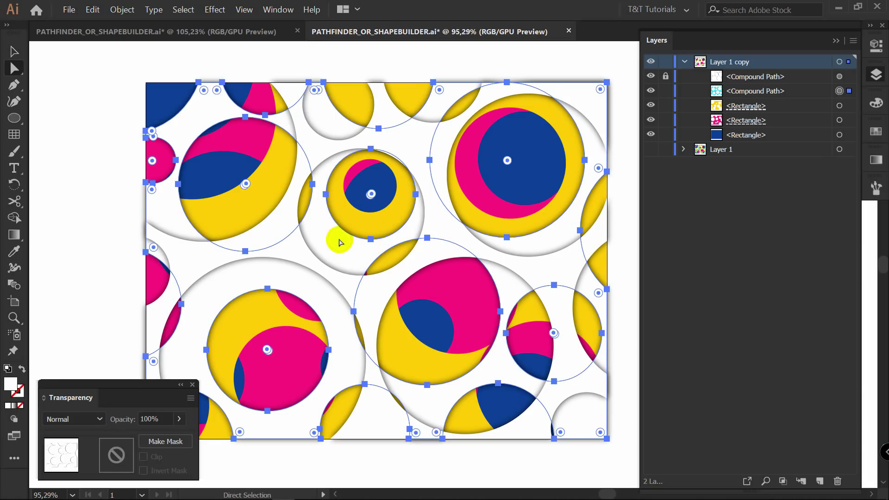
pyautogui.press('v')
pyautogui.click(877, 132)
pyautogui.click(749, 186)
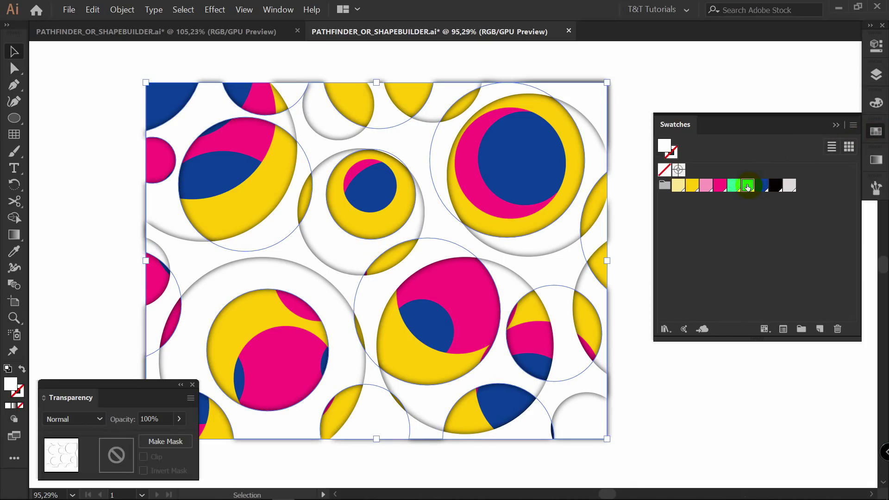
pyautogui.click(696, 54)
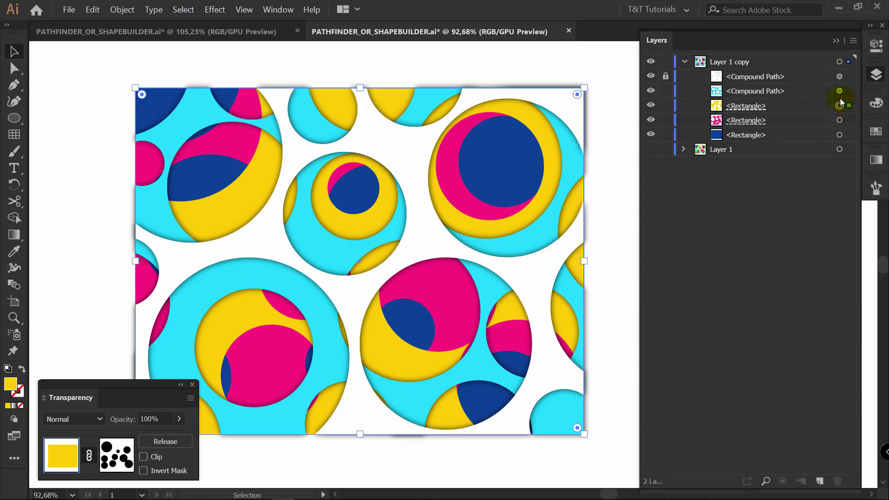
# Release the yellow rectangle's opacity mask and give the cut-out yellow layer a Multiply drop shadow with 85% opacity, 0 pt offsets and 5 pt blur
pyautogui.click(163, 446)
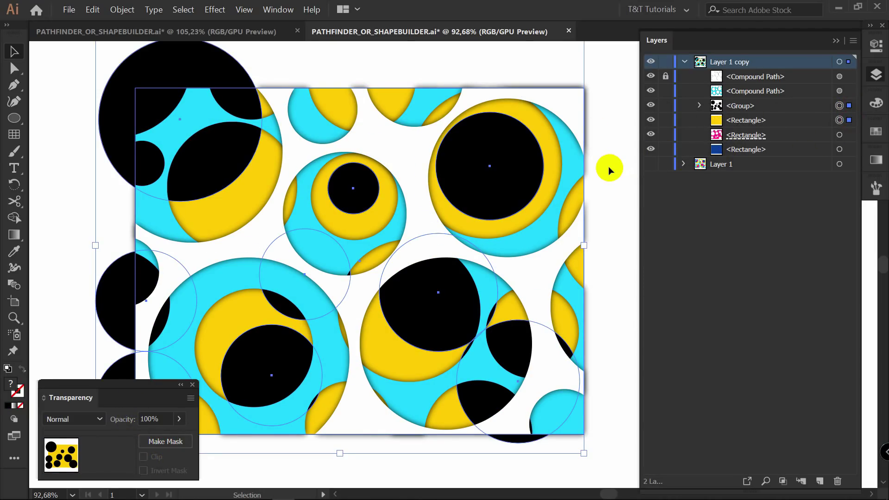
pyautogui.click(214, 10)
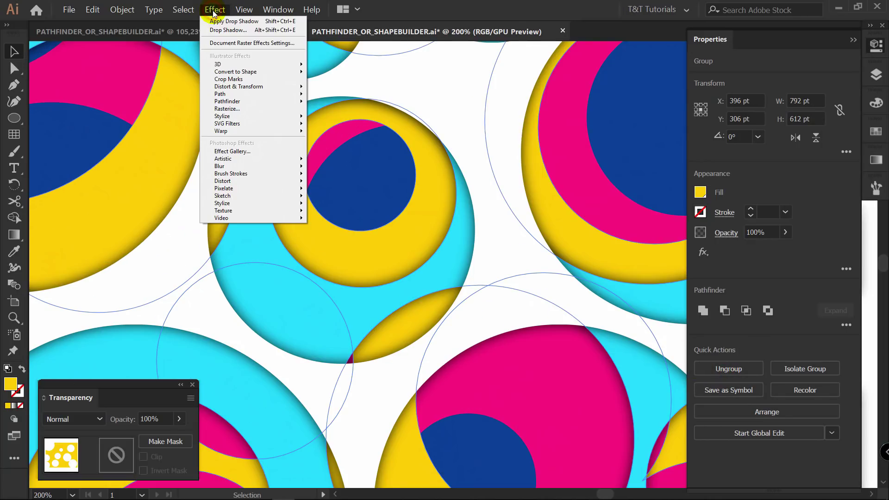
pyautogui.moveTo(217, 117)
pyautogui.click(322, 119)
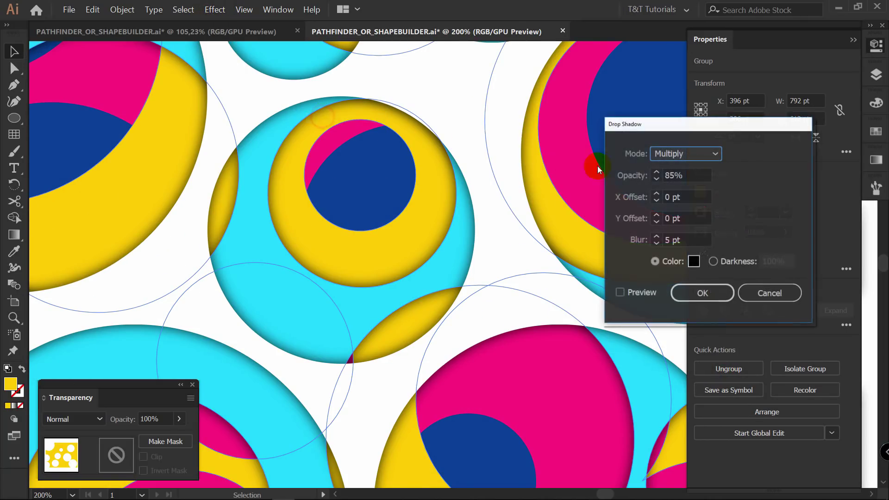
pyautogui.click(712, 296)
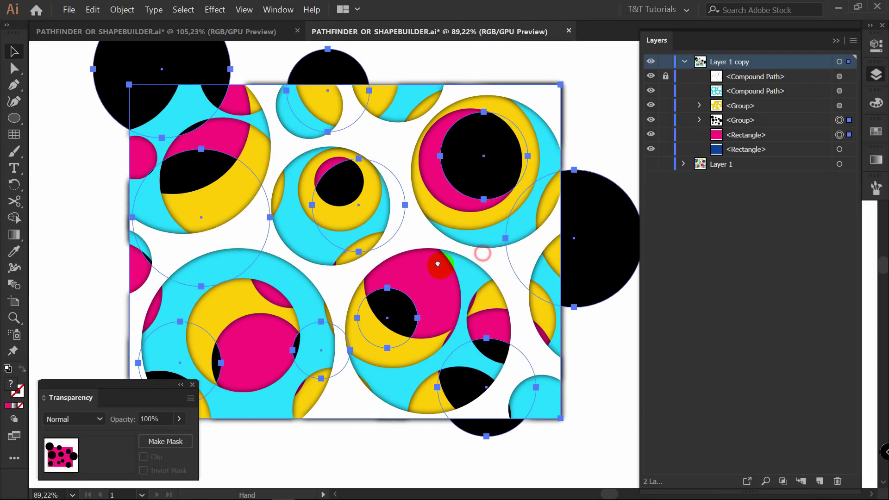
# Apply a black drop shadow to the cut-out magenta layer with Multiply mode, 85% opacity, 0 pt offsets and 5 pt blur
pyautogui.click(438, 264)
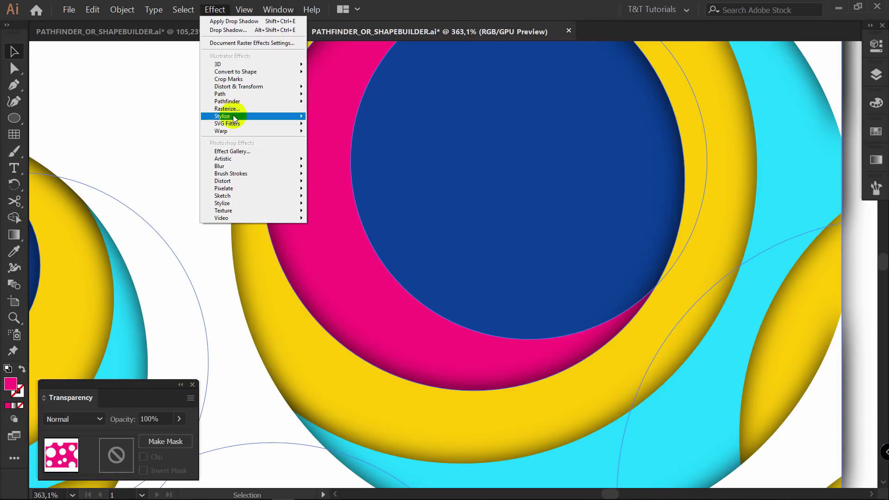
pyautogui.moveTo(316, 117)
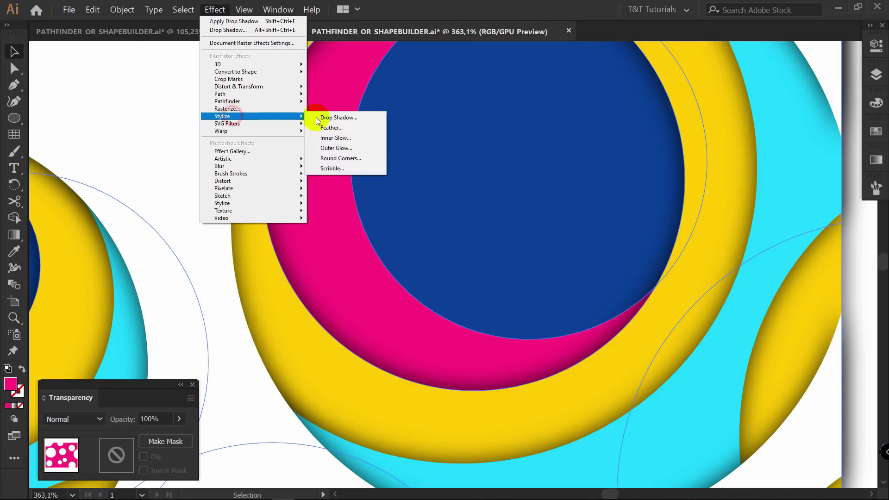
pyautogui.click(345, 117)
pyautogui.click(631, 292)
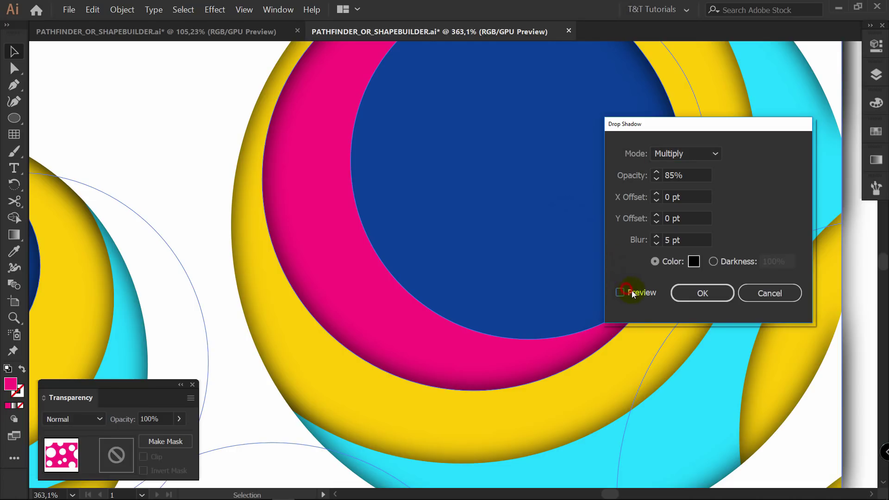
pyautogui.click(703, 293)
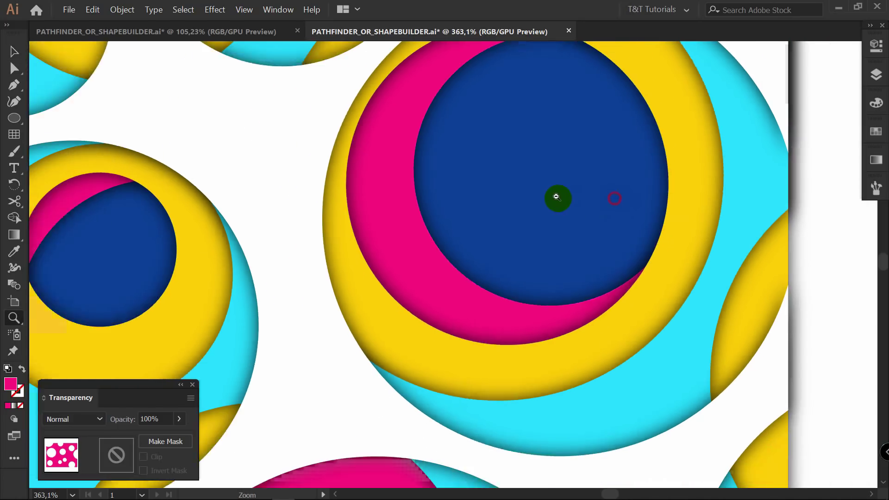
# Edit the magenta compound path's drop shadow, setting the blur to 10 pt with the preview enabled
pyautogui.moveTo(556, 197)
pyautogui.mouseDown()
pyautogui.moveTo(498, 206)
pyautogui.moveTo(562, 190)
pyautogui.moveTo(573, 198)
pyautogui.mouseUp()
pyautogui.click(805, 219)
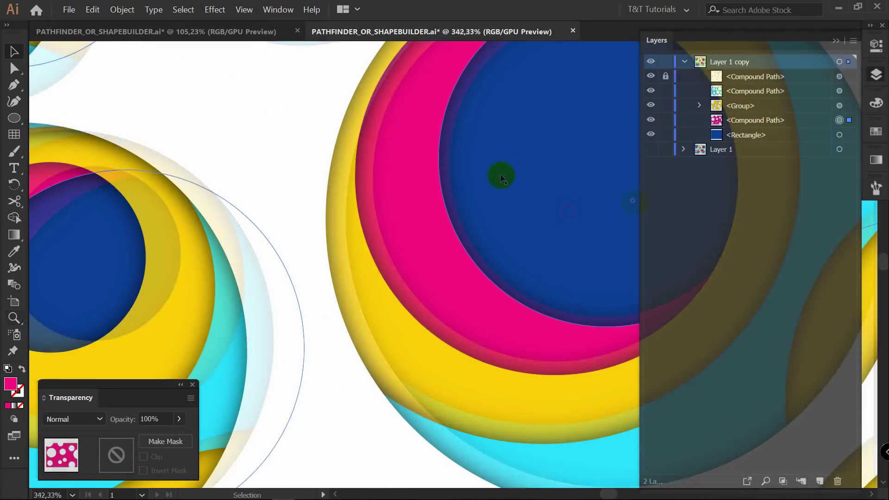
pyautogui.click(877, 44)
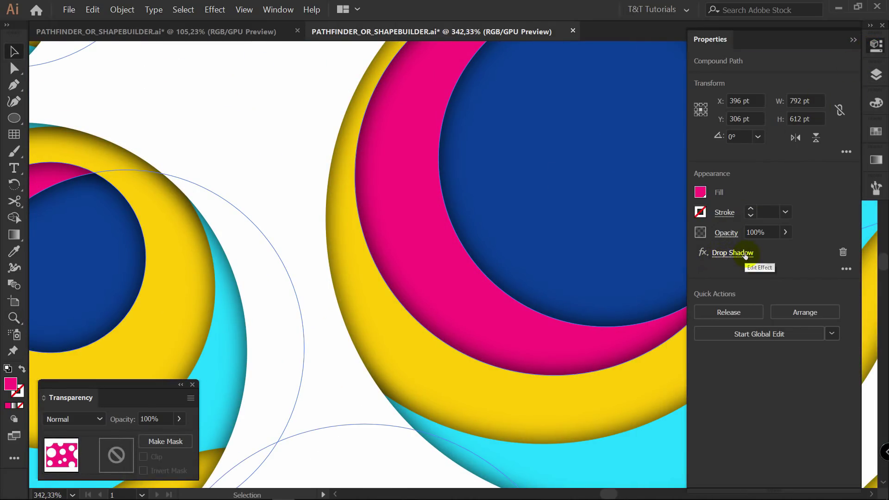
pyautogui.click(745, 254)
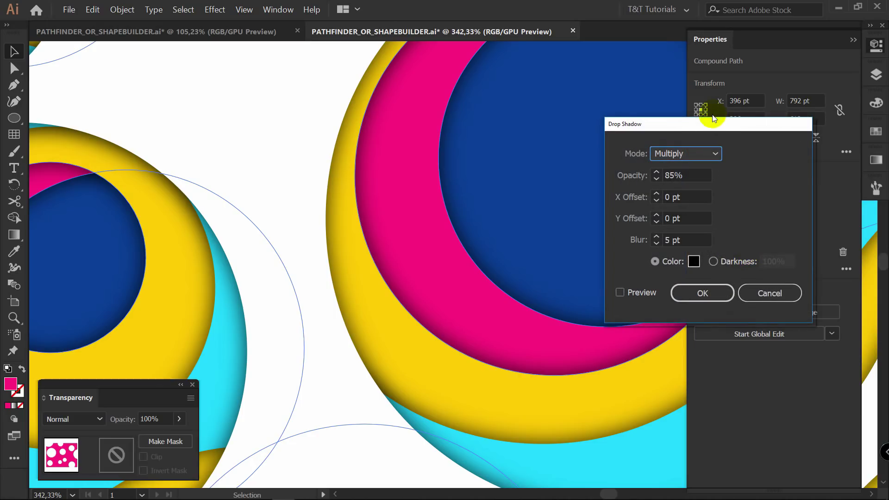
pyautogui.moveTo(647, 121); pyautogui.dragTo(729, 131)
pyautogui.click(718, 302)
pyautogui.doubleClick(747, 252)
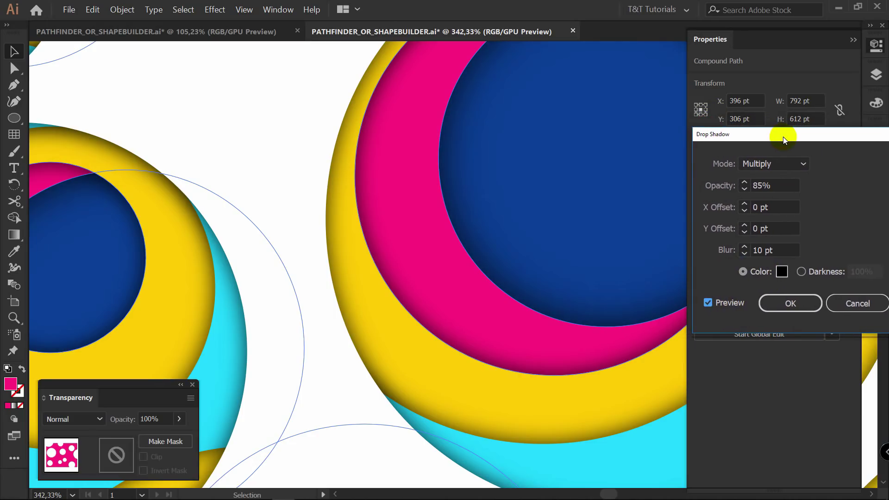
pyautogui.moveTo(783, 137); pyautogui.dragTo(731, 138)
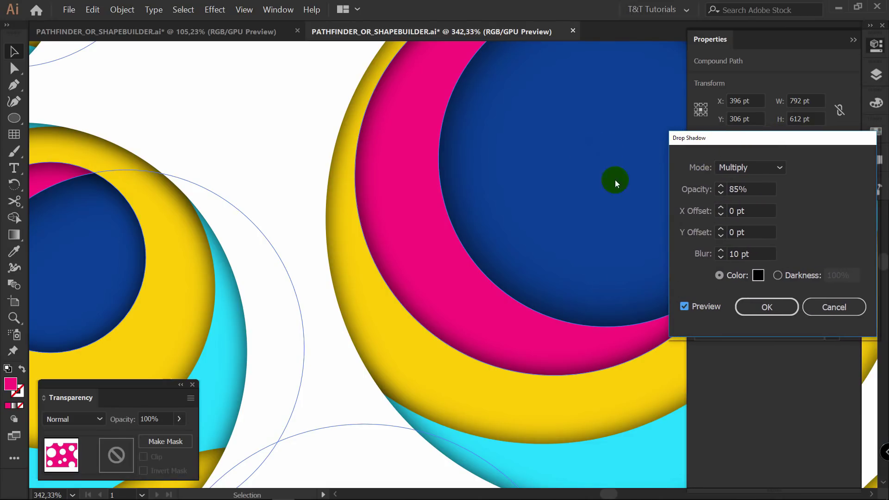